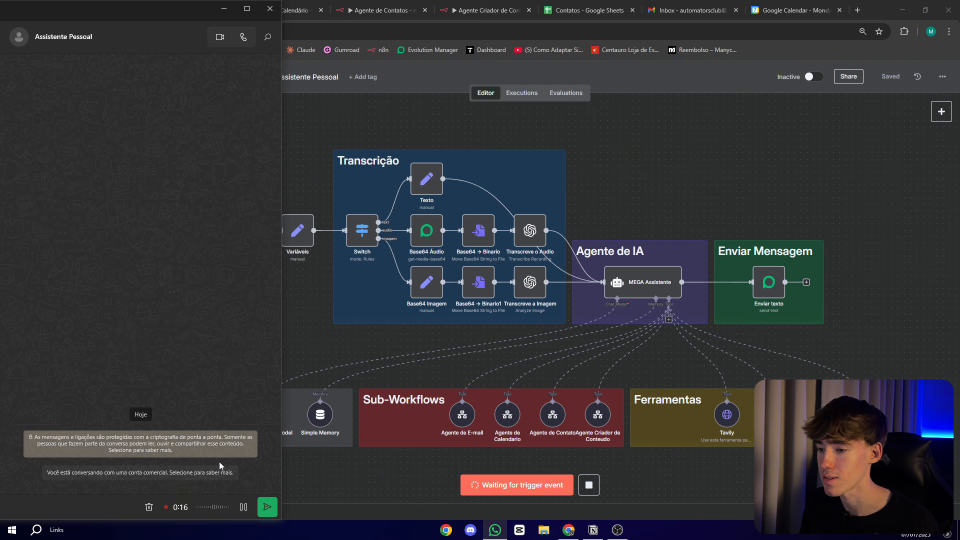
- Send the recorded voice message to Assistente Pessoal, watch the workflow run in n8n, and return to the WhatsApp chat
left_click(267, 506)
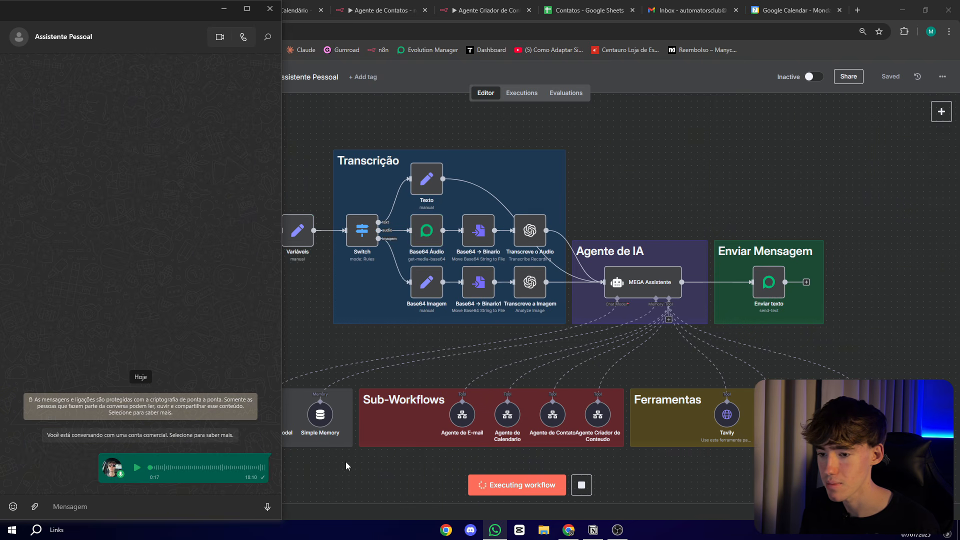
left_click(345, 461)
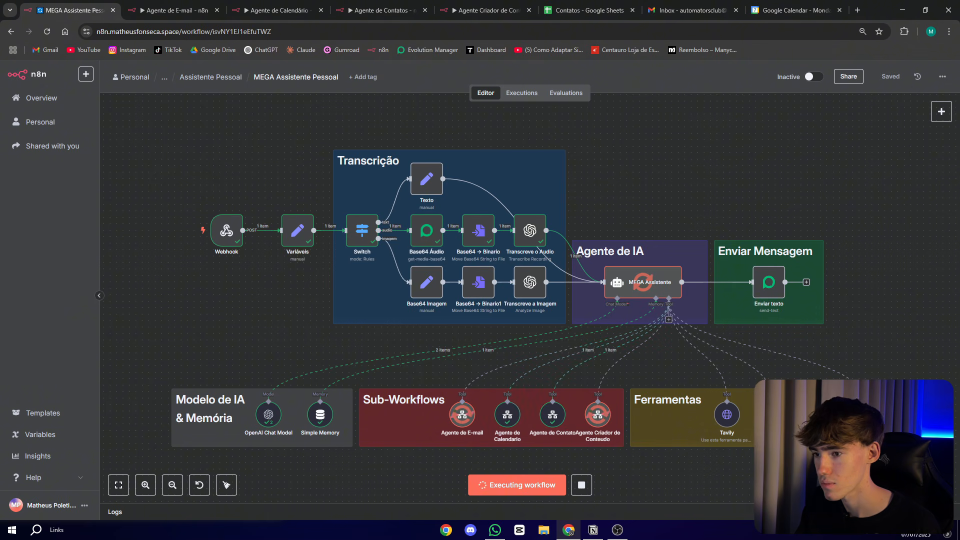
key("alt+Tab")
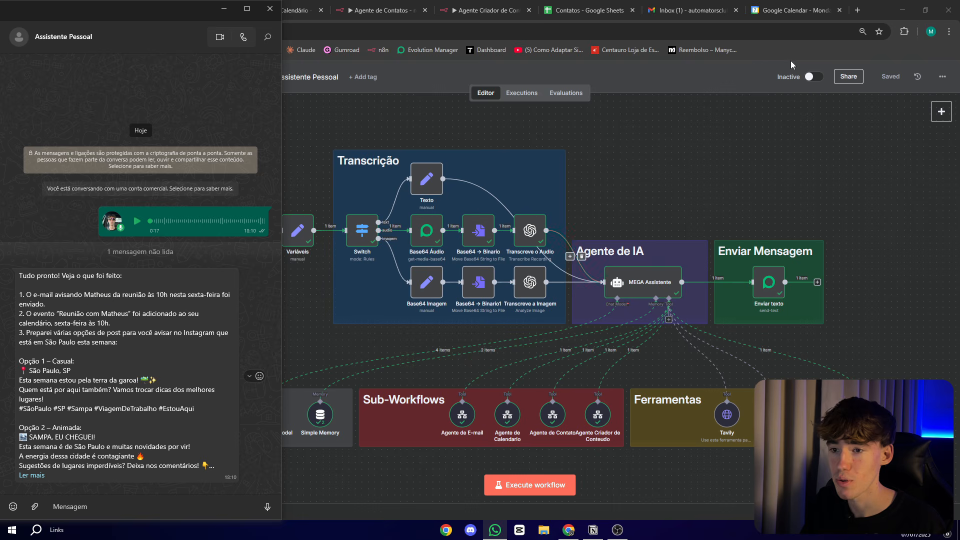
- Check the assistant's results by reading the meeting confirmation e-mail in Gmail and viewing July 11, 2025 in Google Calendar
left_click(690, 10)
left_click(342, 164)
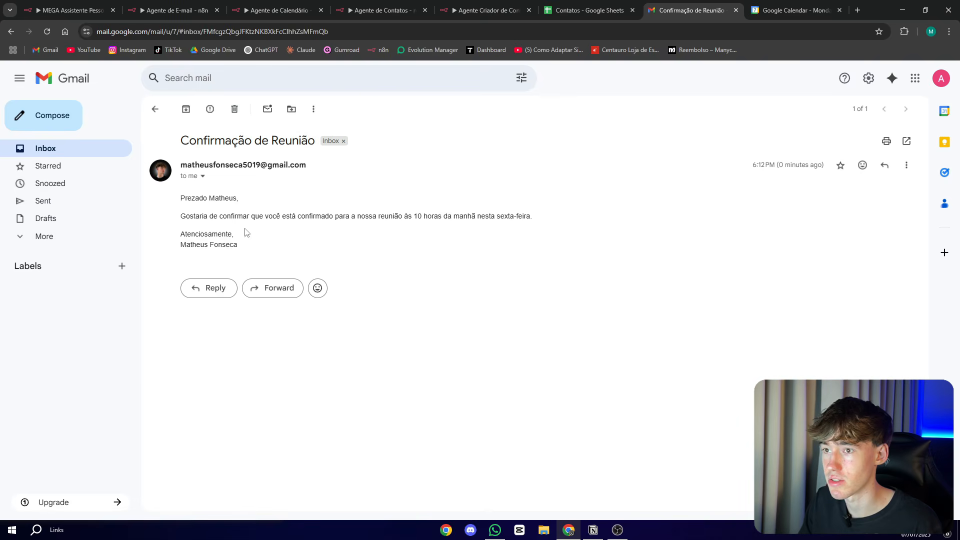
key("alt+Tab")
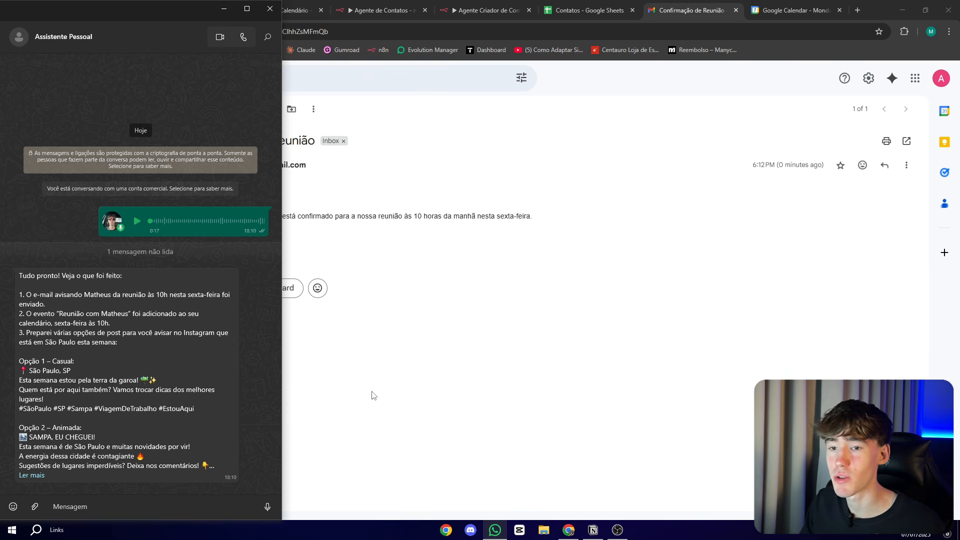
left_click(784, 5)
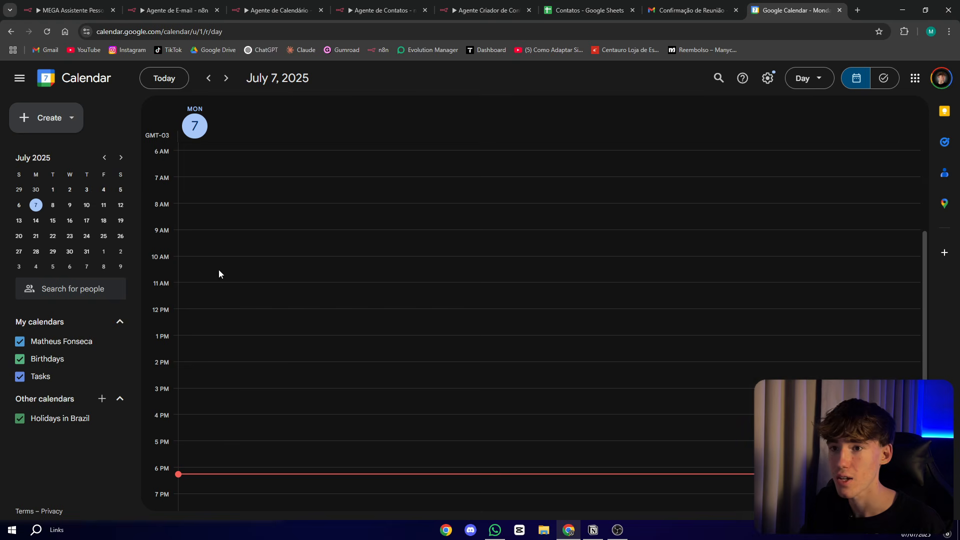
left_click(103, 205)
key("alt+Tab")
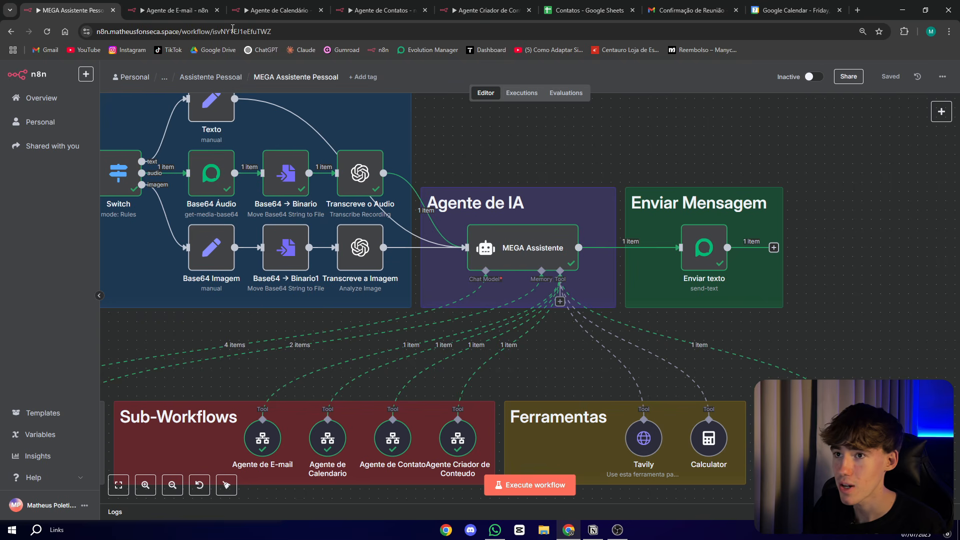
- Look through the four sub-workflows in n8n: Agente de E-mail, Agente de Calendário, Agente de Contatos and Agente Criador de Conteudo
left_click(177, 7)
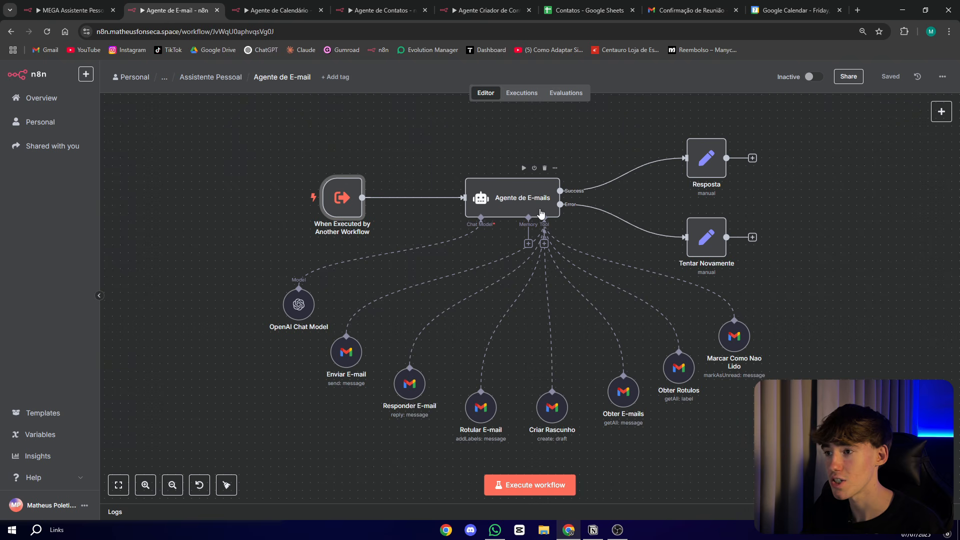
left_click(285, 8)
left_click(372, 7)
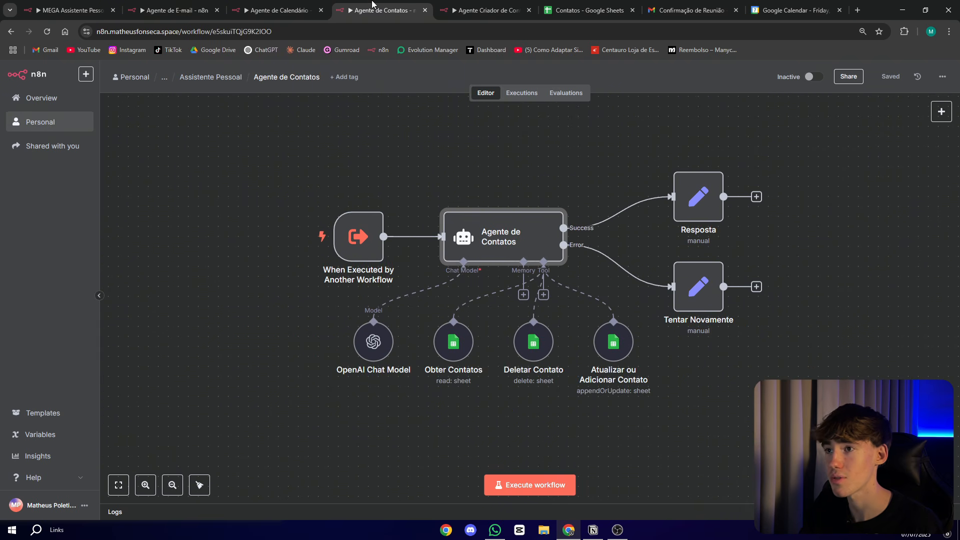
left_click(482, 8)
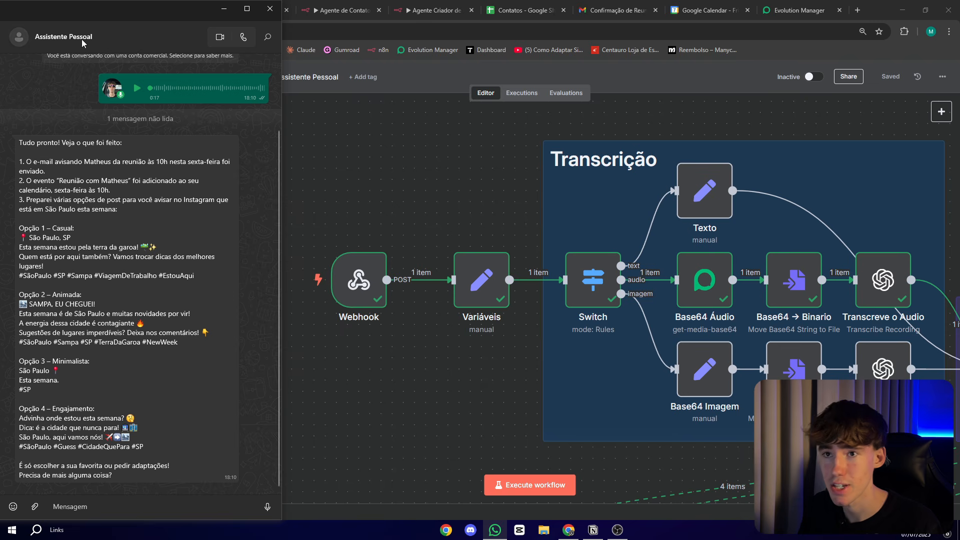
- View the WhatsApp instances in Evolution Manager and return to the Webhook trigger of the MEGA Assistente Pessoal workflow
left_click(388, 361)
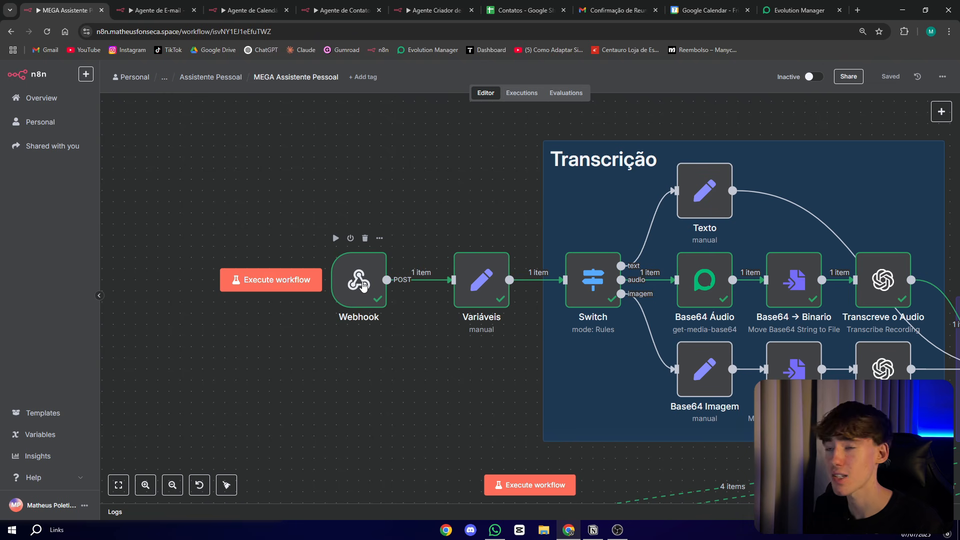
left_click(799, 10)
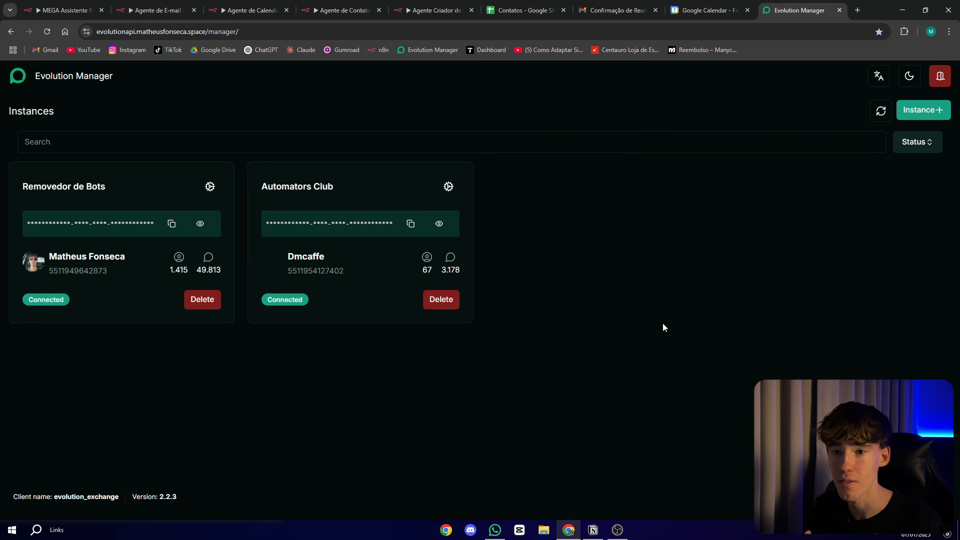
left_click(58, 3)
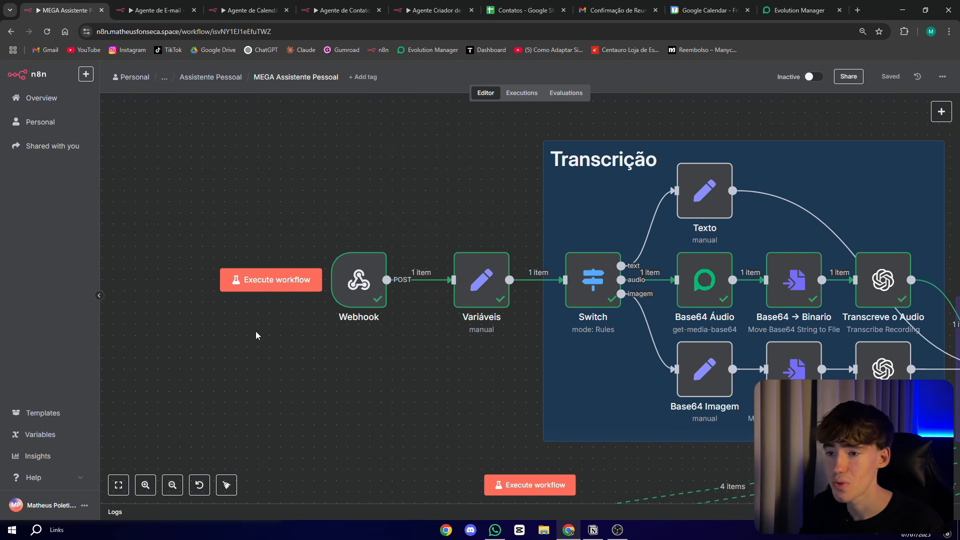
key("alt+Tab")
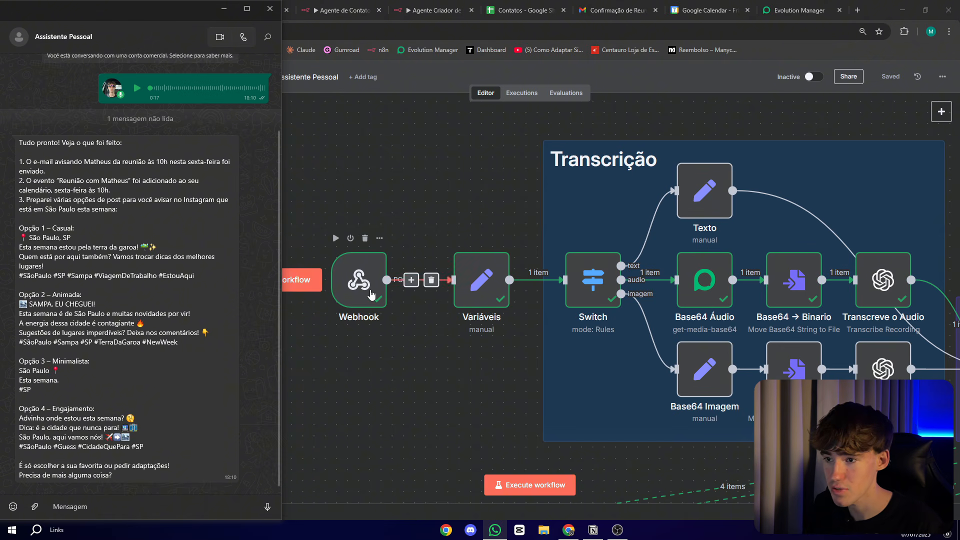
left_click(395, 383)
mouse_move(356, 290)
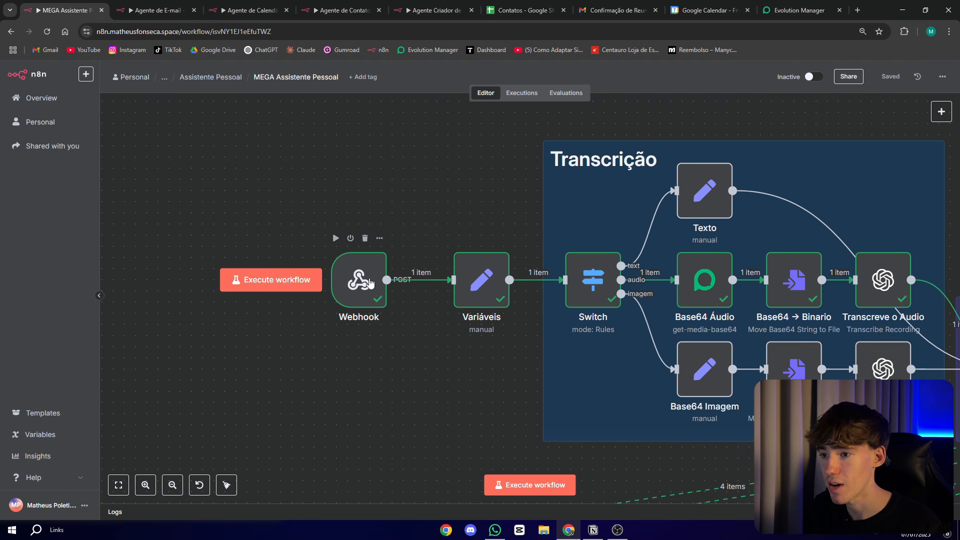
- Examine the telefone, mensagem, id and instancia fields in the Variáveis node, and return to the canvas
scroll(363, 400, "right", 2)
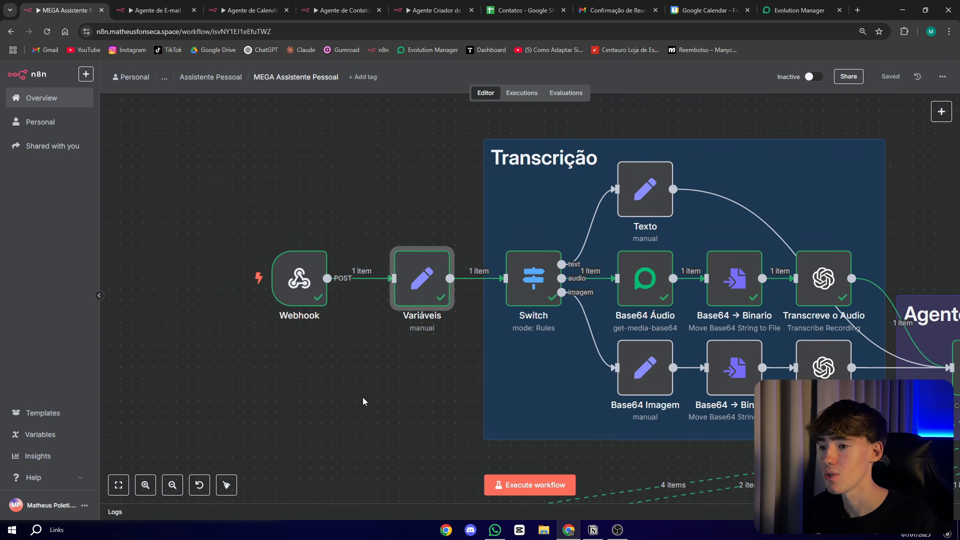
double_click(423, 288)
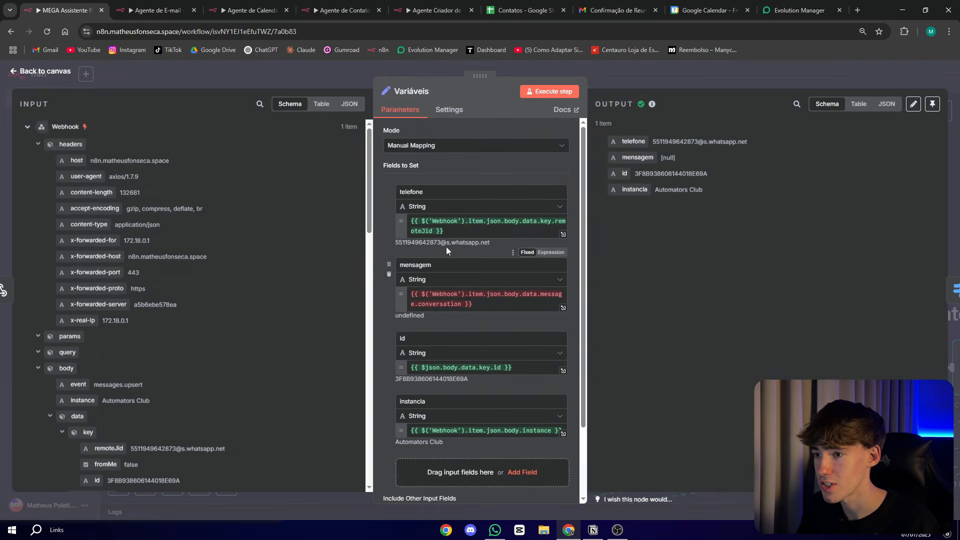
double_click(428, 190)
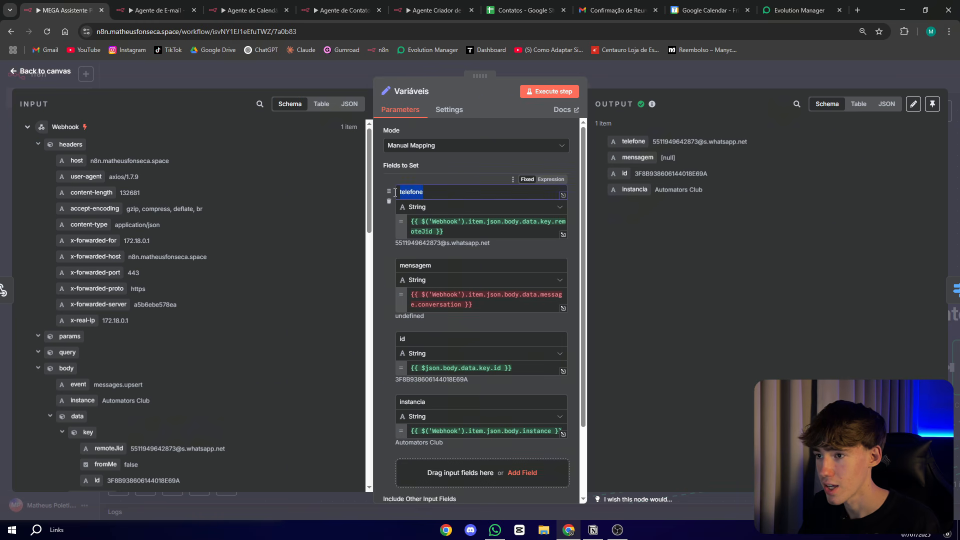
left_click(395, 242)
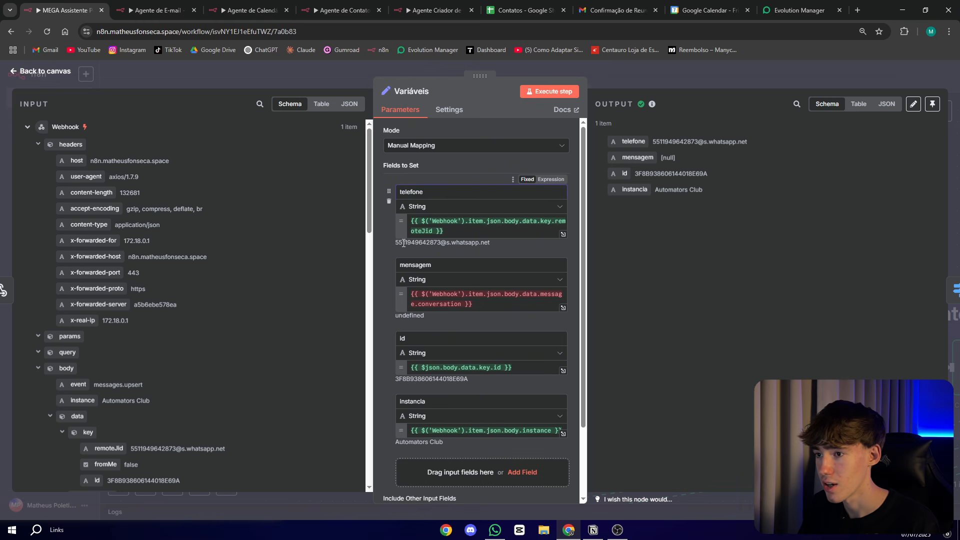
double_click(442, 267)
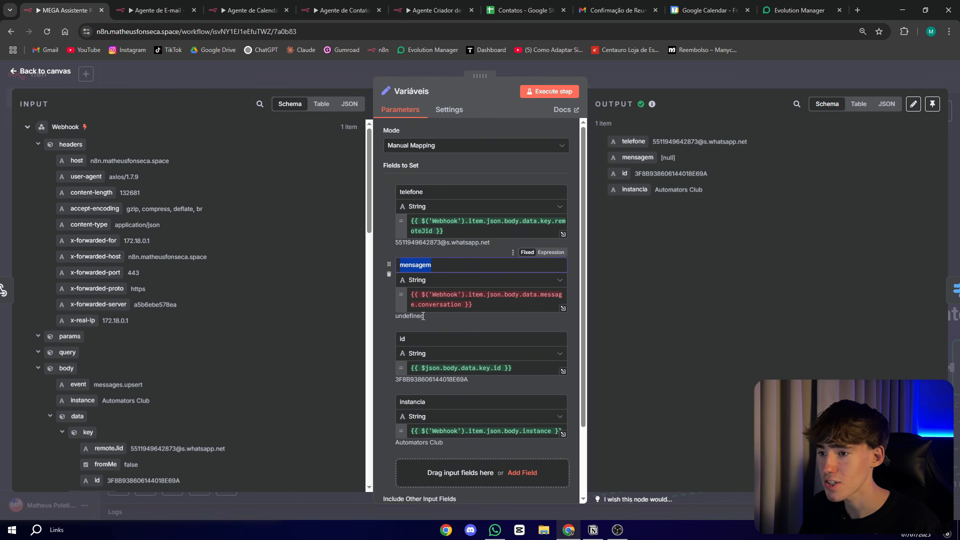
scroll(471, 321, "down", 2)
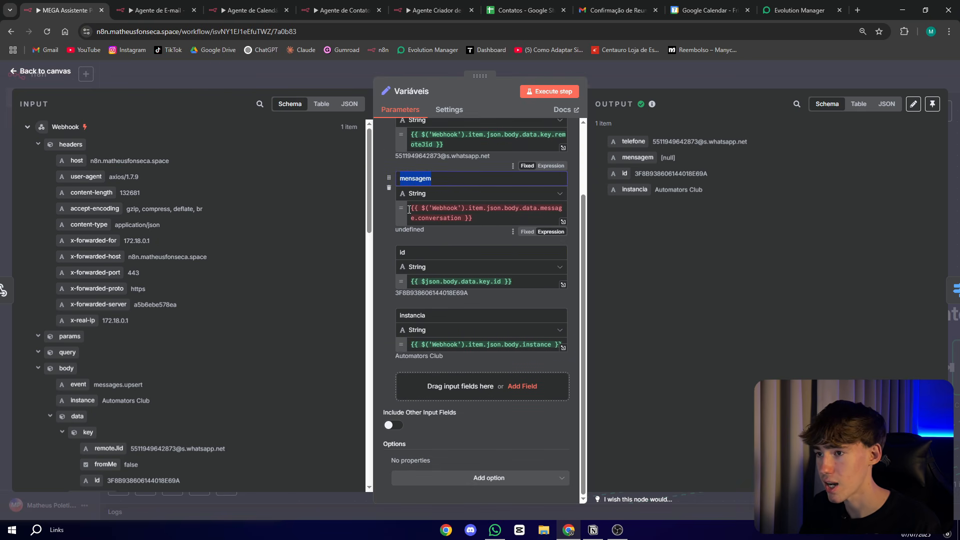
left_click(445, 235)
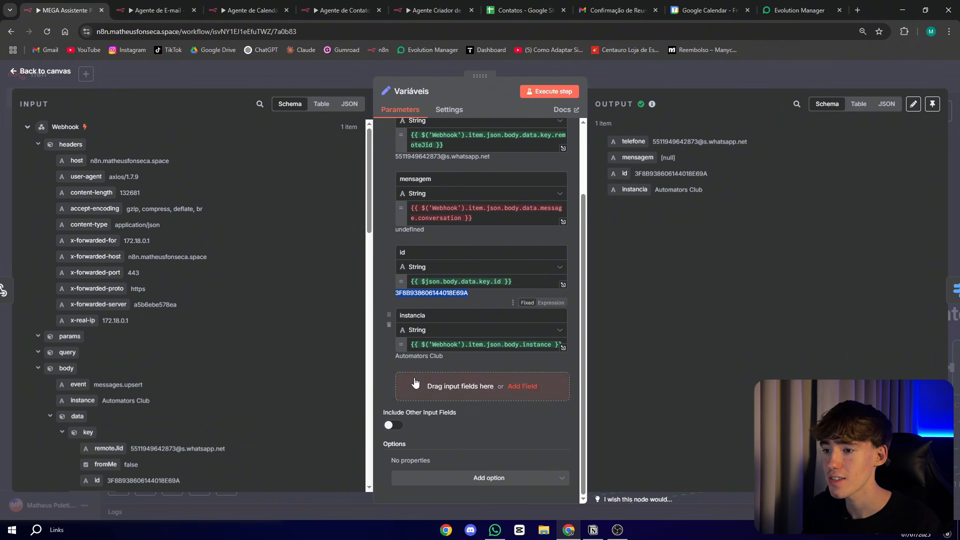
left_click(399, 358)
key("Escape")
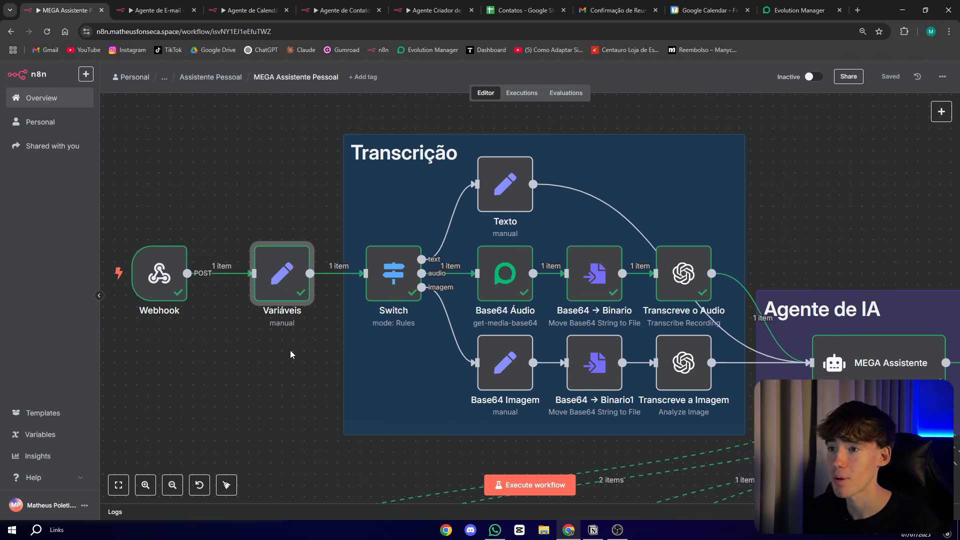
- Review the routing rules of the Switch node that separate messages by type, and close the node
double_click(399, 285)
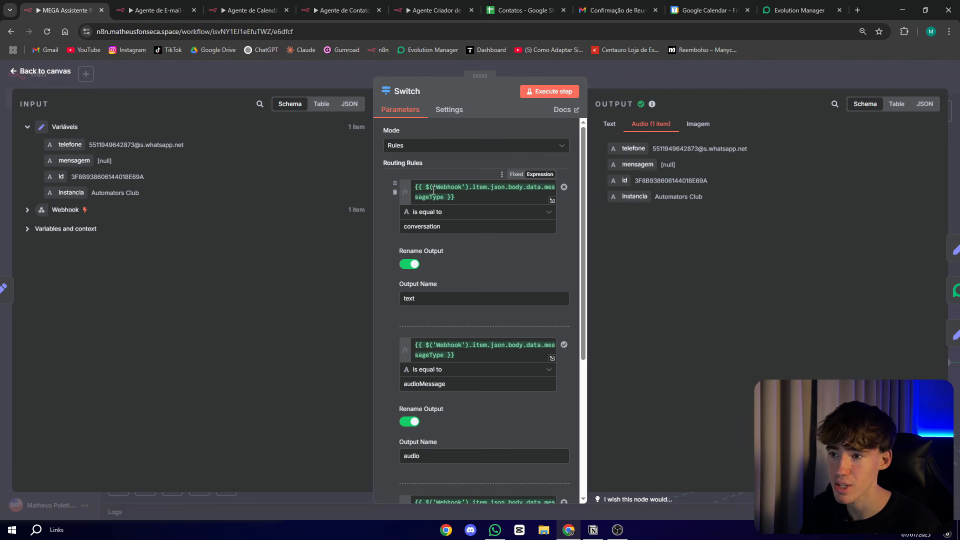
scroll(468, 274, "down", 2)
key("Escape")
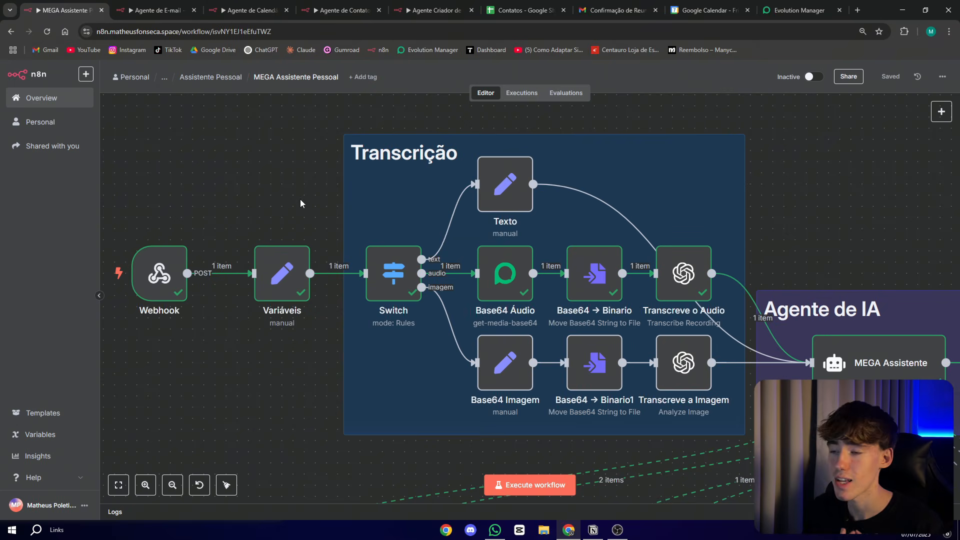
- Inspect the text field mapping in the Texto node, and return to the Transcrição section of the canvas
left_click(505, 187)
double_click(505, 187)
double_click(440, 192)
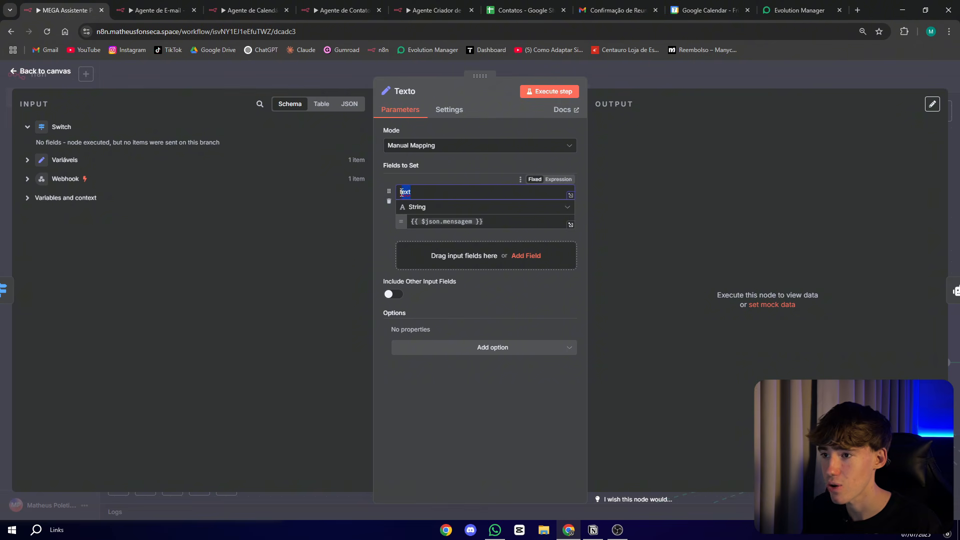
left_click(606, 74)
left_click_drag(820, 184, 560, 130)
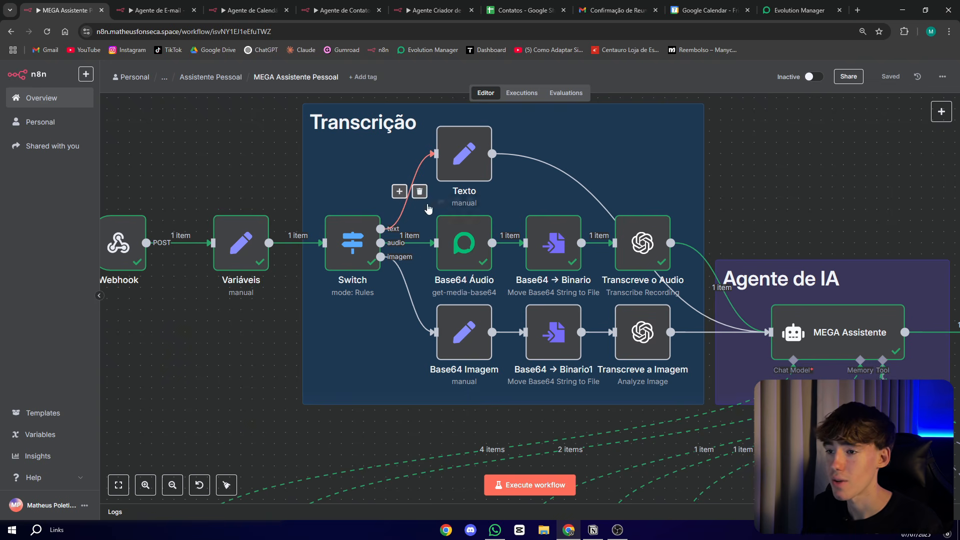
- Examine the Base64 Áudio node's parameters and its base64 output, and close the node
mouse_move(446, 247)
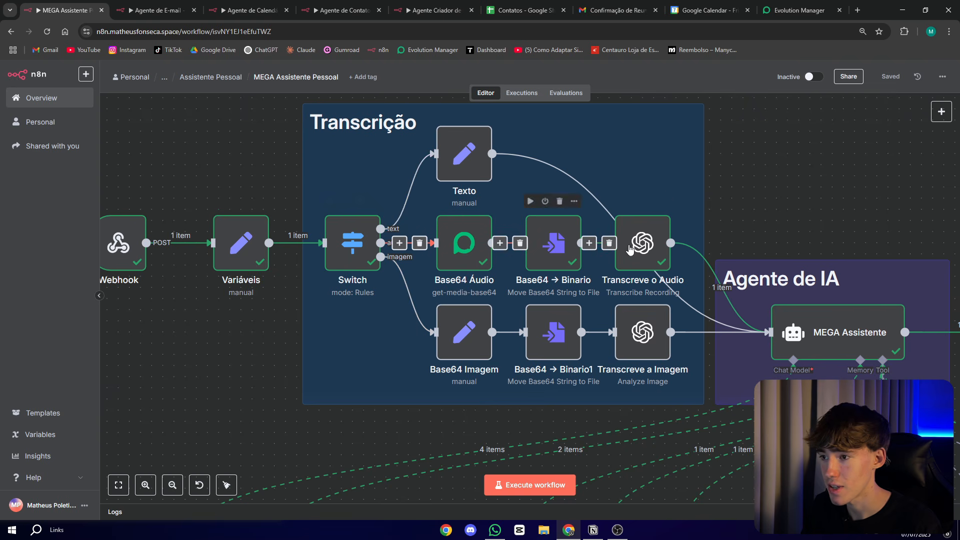
left_click(463, 245)
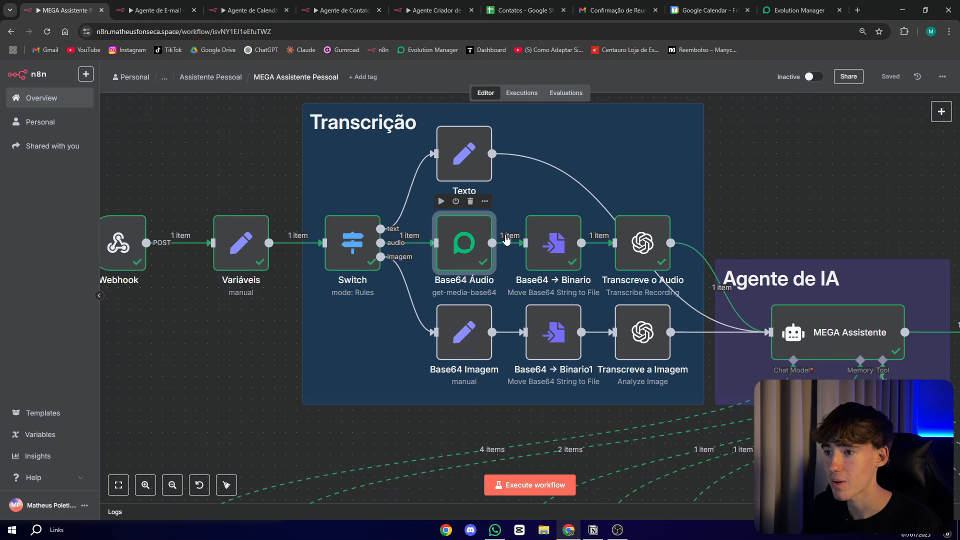
double_click(463, 256)
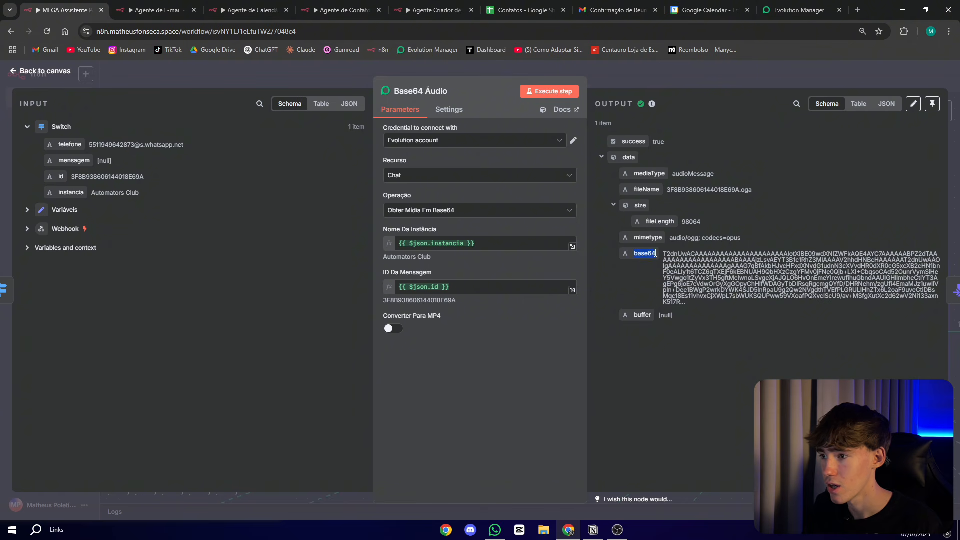
left_click(664, 79)
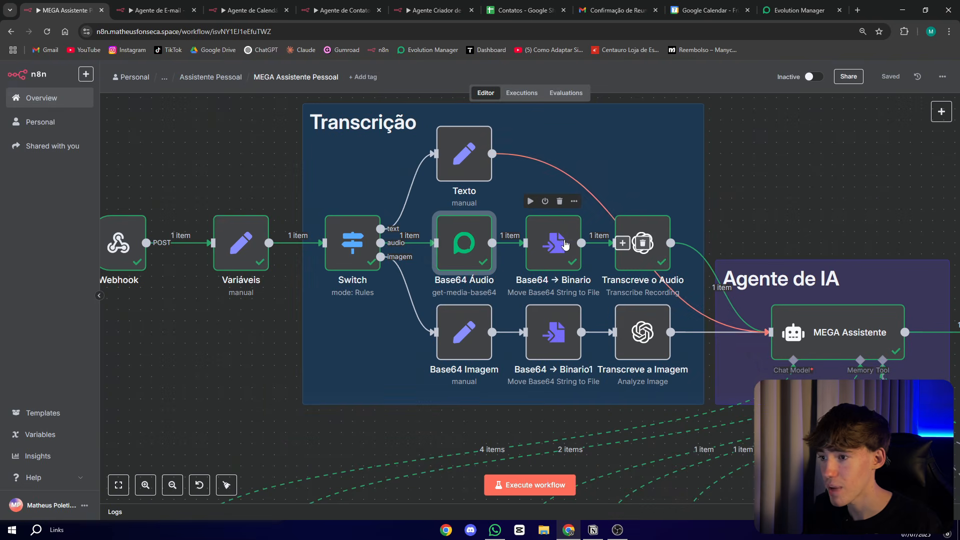
- Review how the Base64 → Binario node converts the base64 string into an audio file, and return to the canvas
double_click(552, 254)
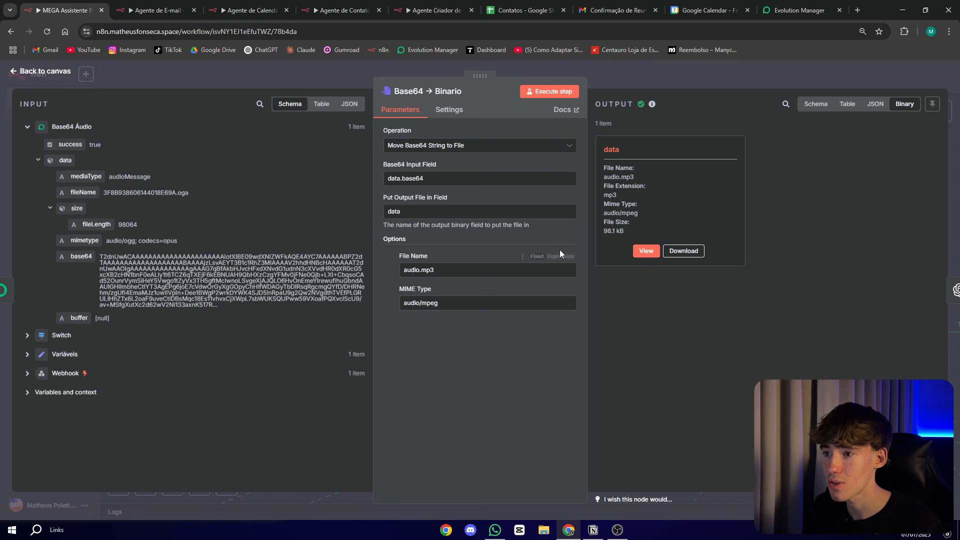
left_click(606, 149)
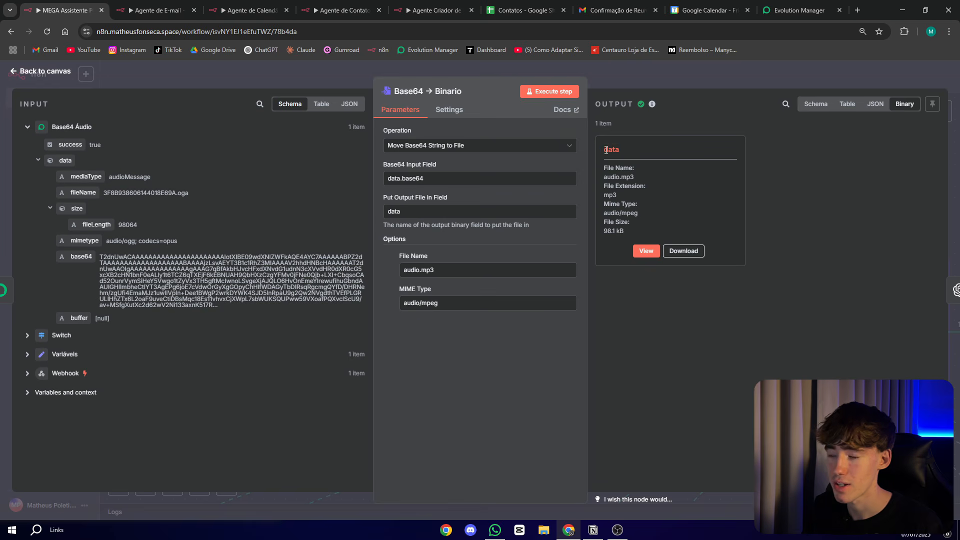
left_click(658, 75)
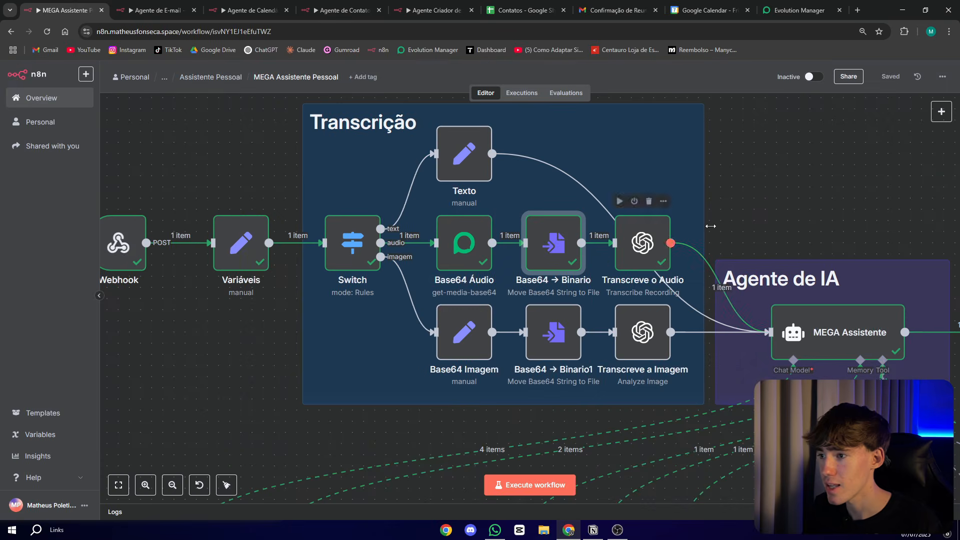
left_click_drag(777, 205, 694, 198)
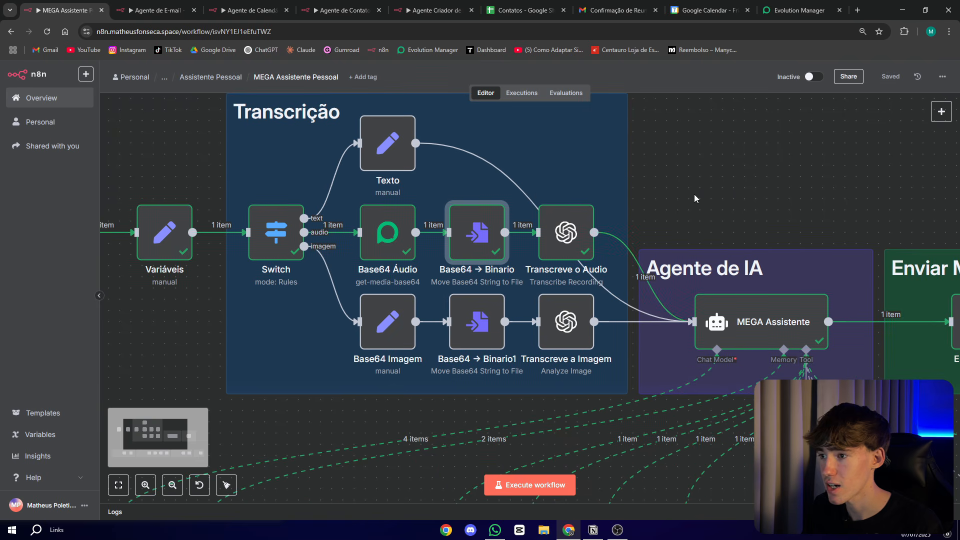
- Inspect the Transcreve o Audio node's parameters and its transcribed text output, and close the node
double_click(565, 235)
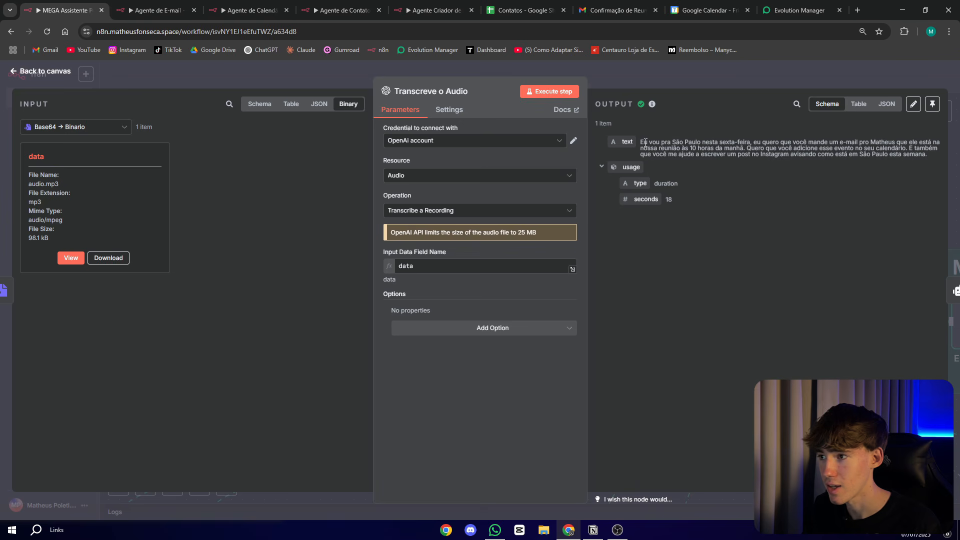
left_click_drag(645, 142, 935, 158)
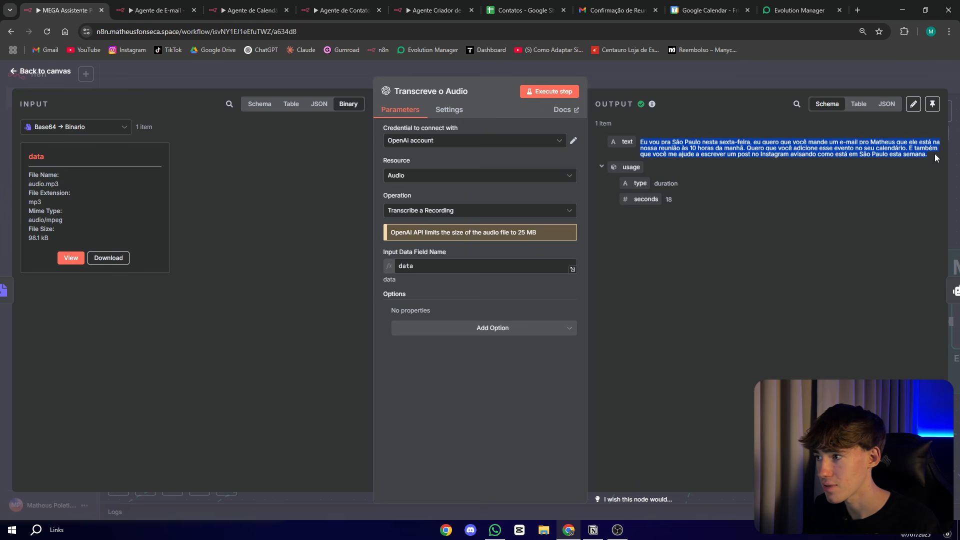
key("Escape")
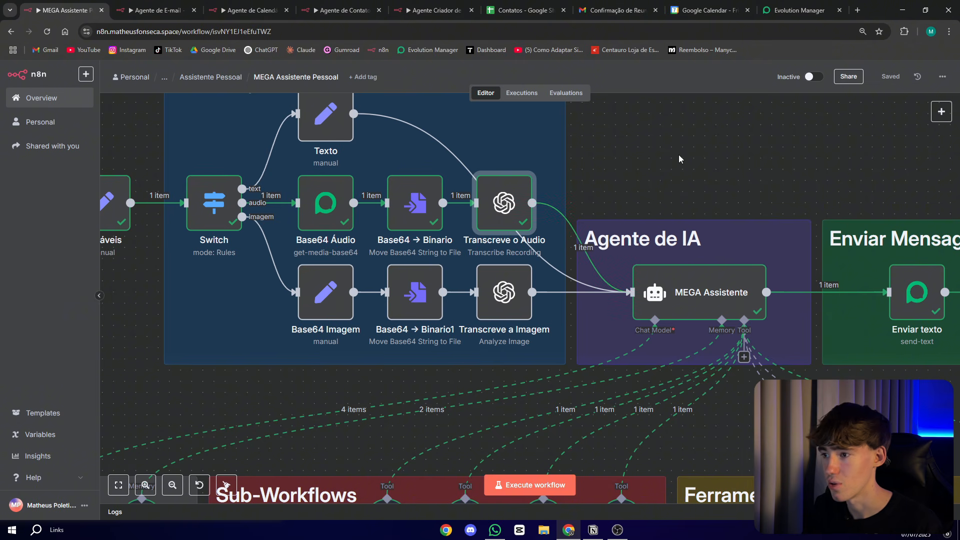
- Check the model and run data of the OpenAI Chat Model node in the Modelo de IA & Memória section, and close it
scroll(305, 228, "left", 2)
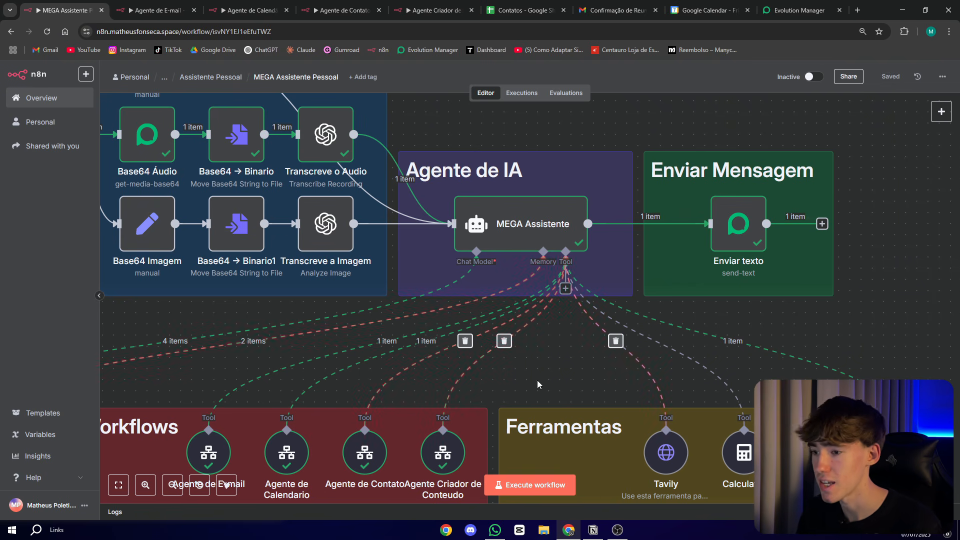
left_click_drag(169, 445, 573, 369)
left_click_drag(362, 440, 490, 413)
double_click(403, 352)
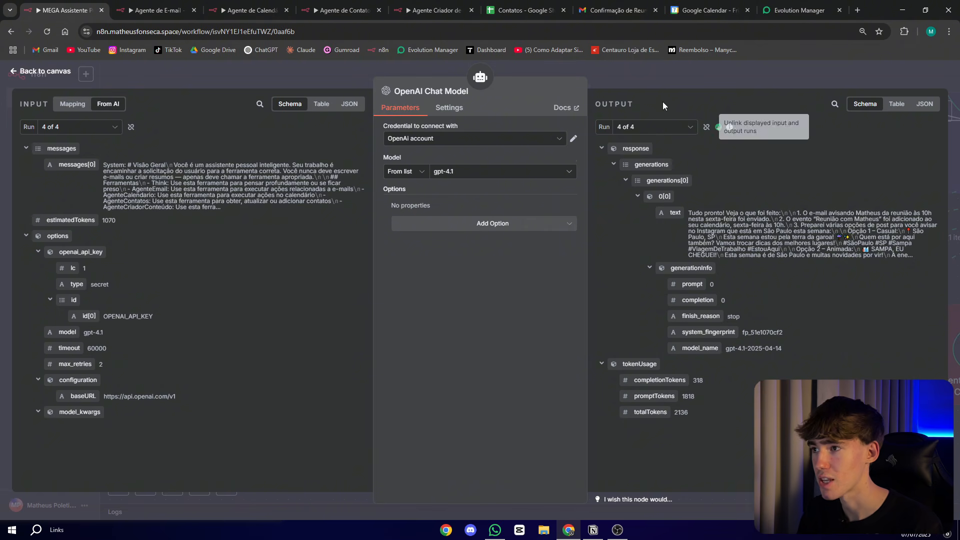
left_click(633, 70)
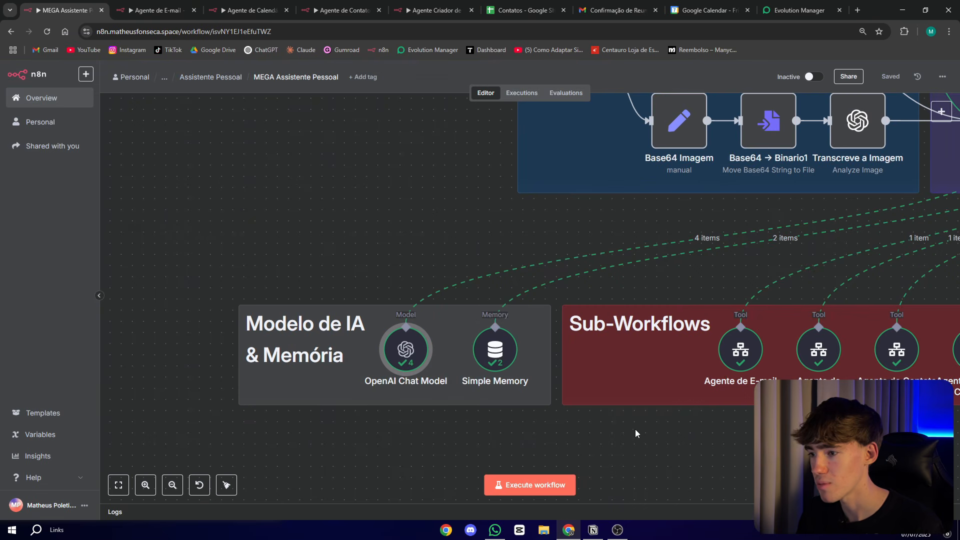
- View the Sub-Workflows section, look at the Agente de E-mail and Agente de Calendario workflows, and return to the main workflow
left_click_drag(921, 445, 474, 437)
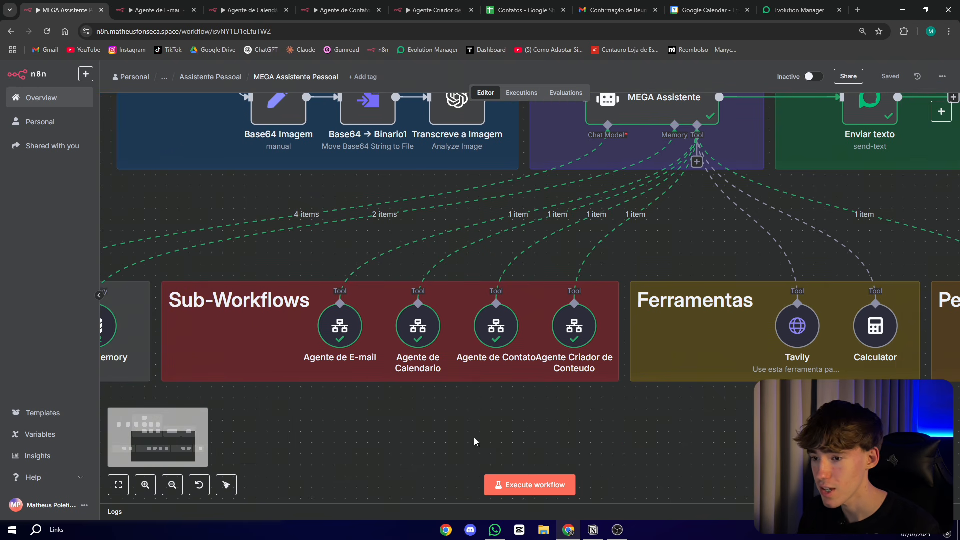
left_click(148, 492)
left_click_drag(325, 461, 414, 436)
left_click_drag(847, 193, 865, 133)
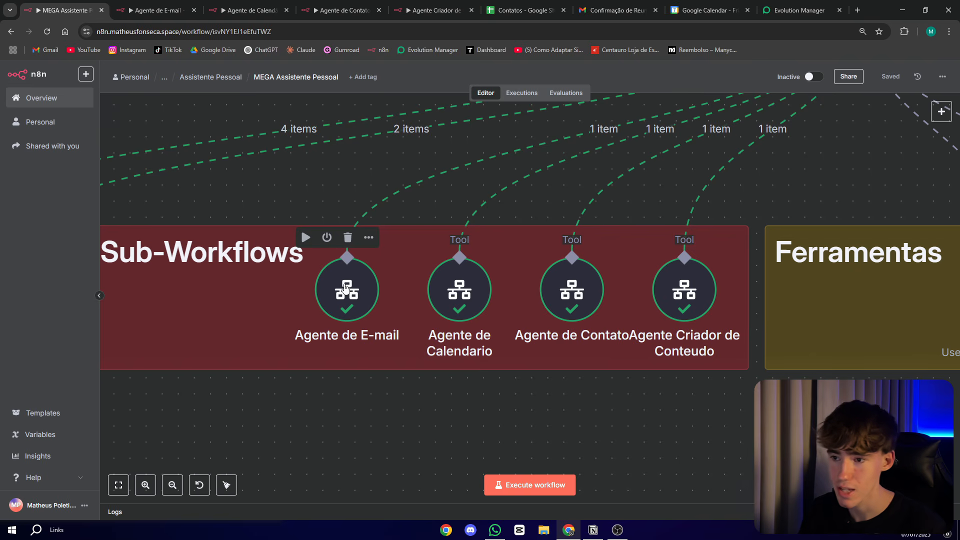
left_click(157, 10)
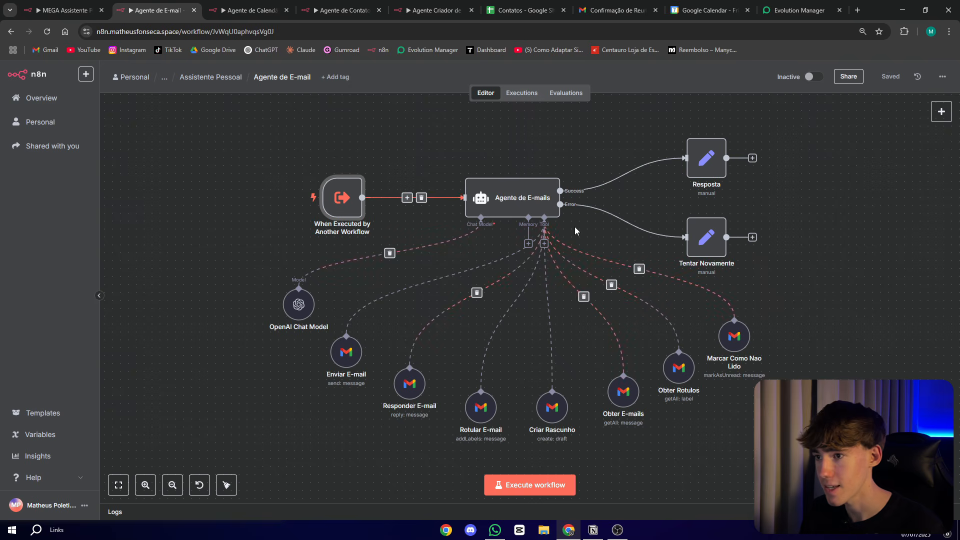
key("ctrl+1")
key("ctrl+3")
key("ctrl+1")
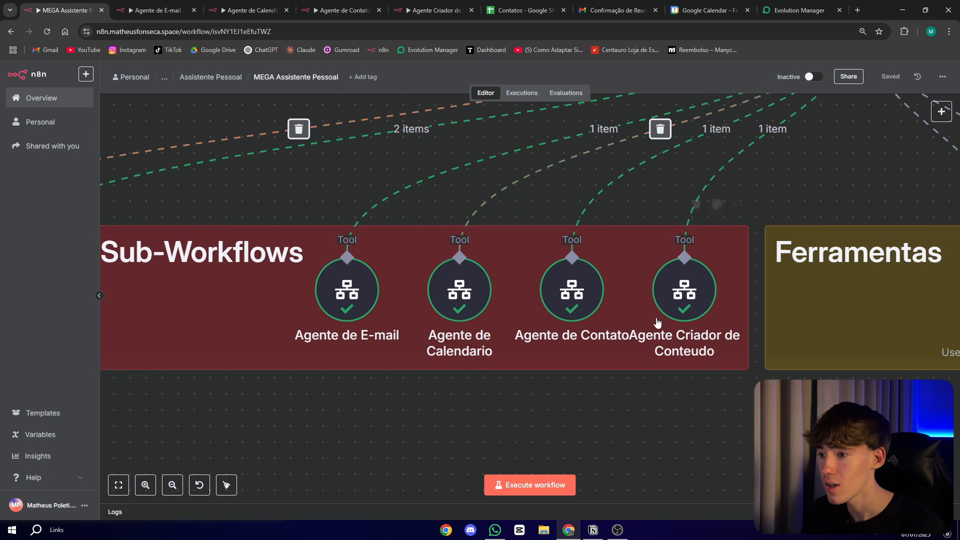
- Look over the Agente de Contatos and Agente Criador de Conteúdo workflows, returning to the main workflow
left_click(339, 4)
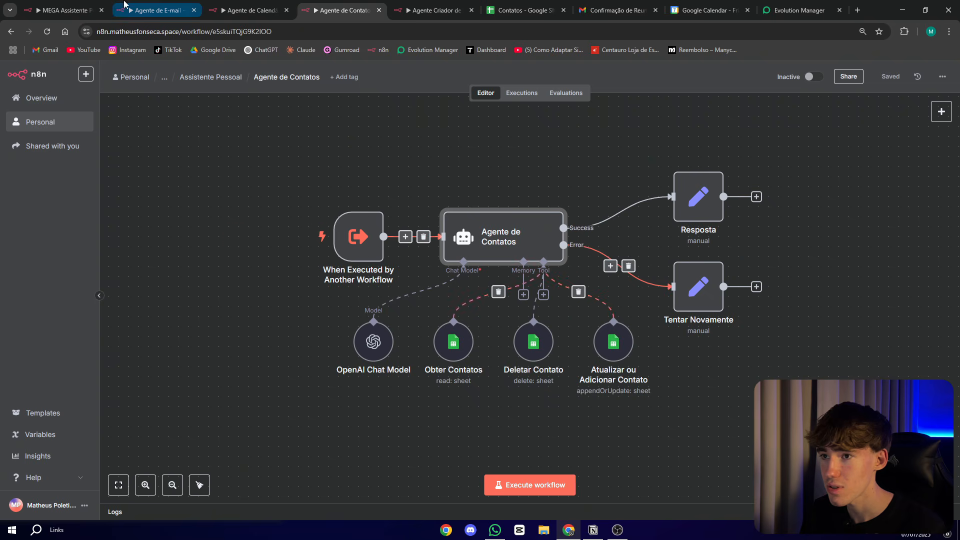
key("ctrl+1")
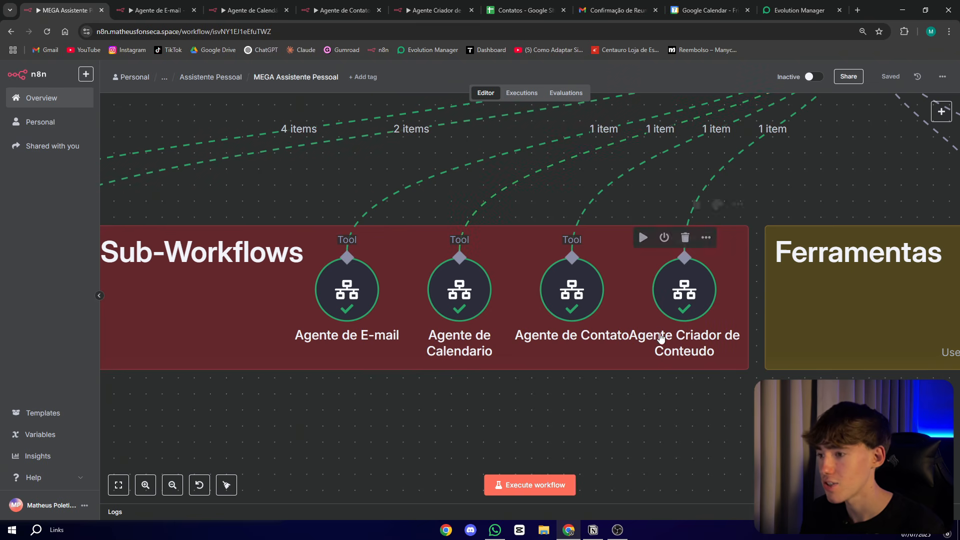
key("ctrl+5")
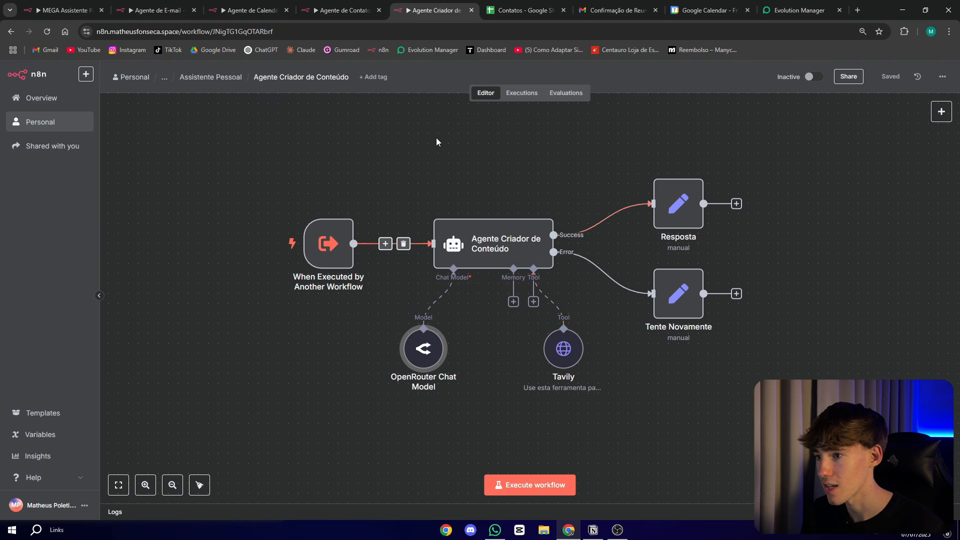
key("ctrl+1")
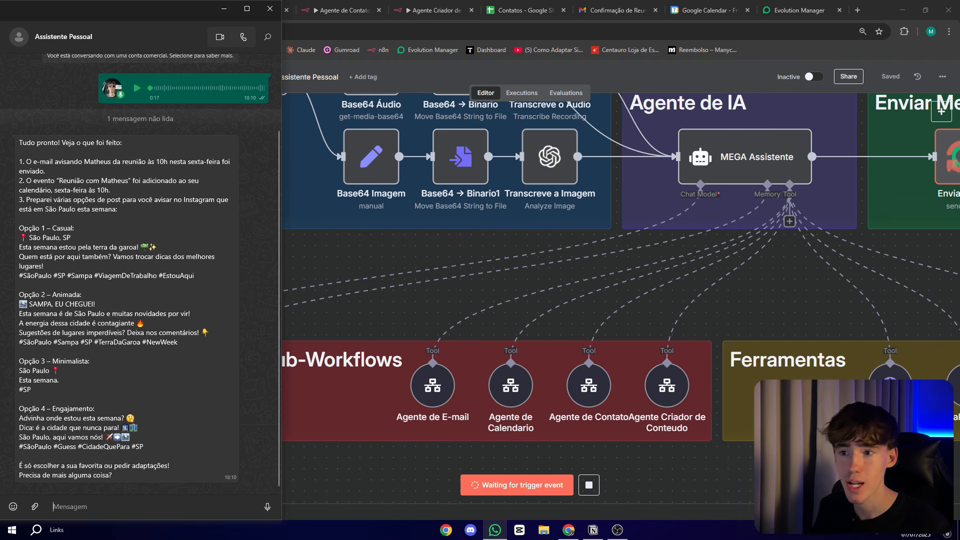
- Send the WhatsApp assistant a Portuguese request to e-mail the named contact a reminder of today's meeting at 19h
type("Envie um email")
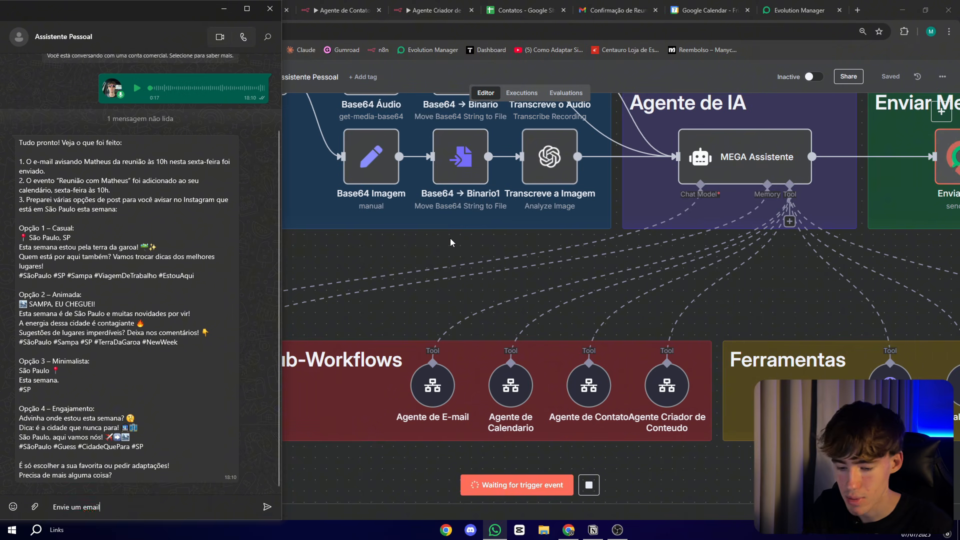
type(" pro Matheus")
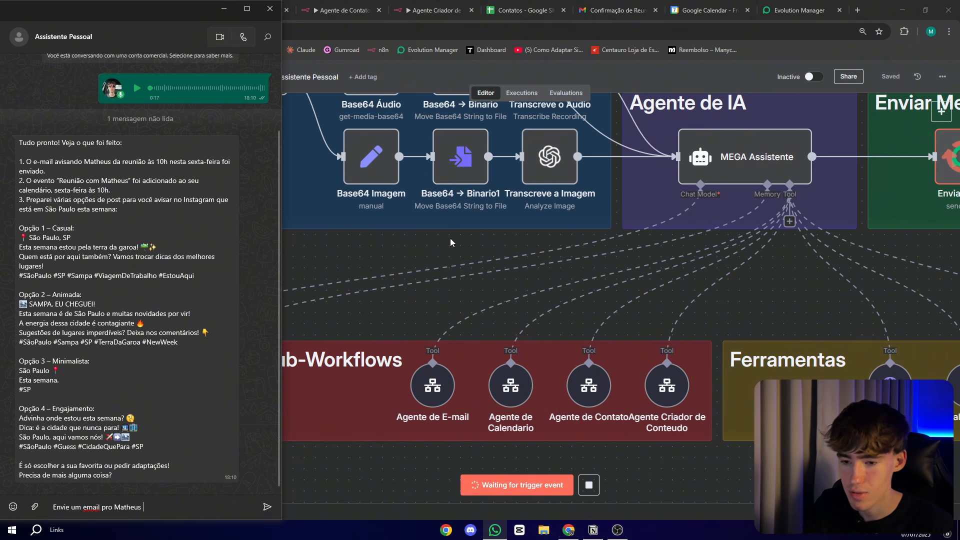
type(" lembrando ele da reu")
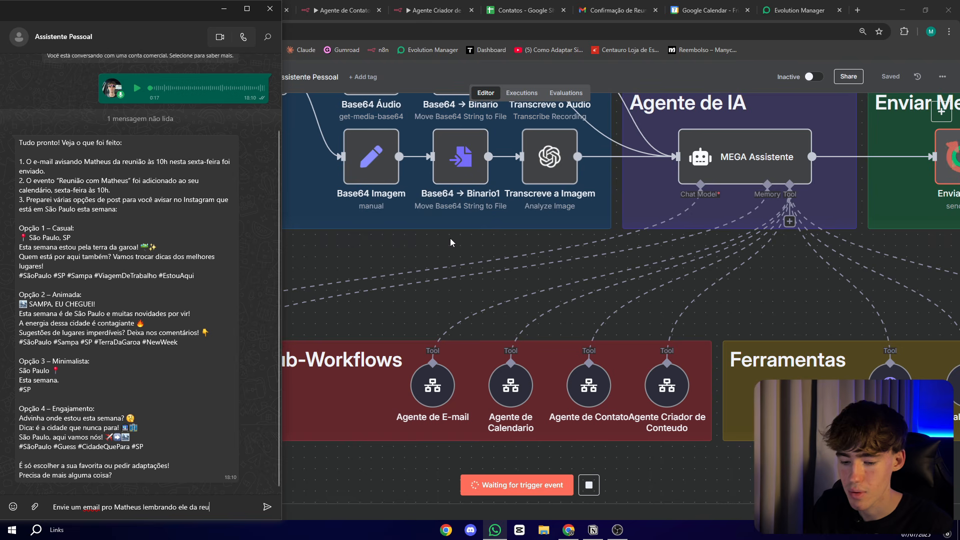
type("nião comigo hoje as 19h")
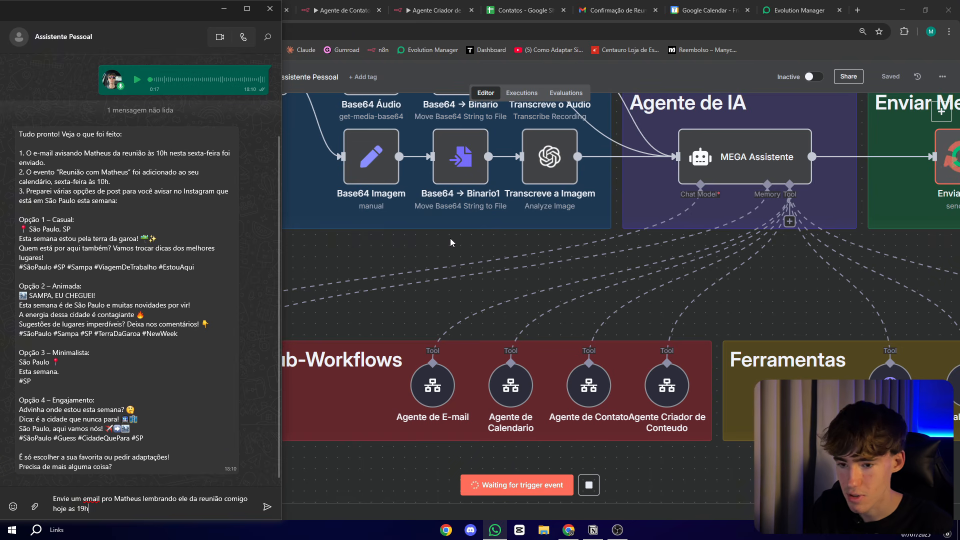
key("Return")
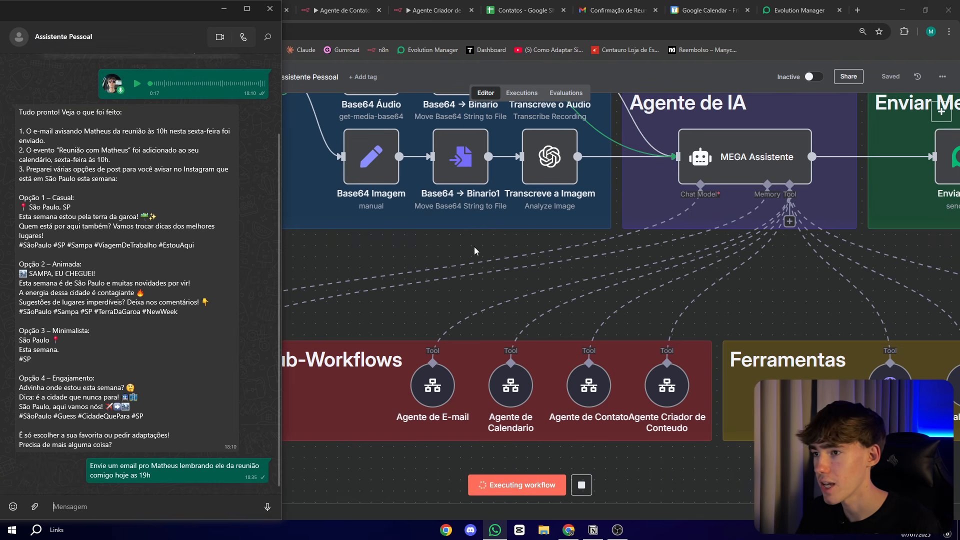
- Follow the running execution from Webhook to the sub-agents, view the Agente de Contatos workflow, and return to the main workflow
left_click_drag(473, 247, 686, 421)
scroll(685, 420, "right", 7)
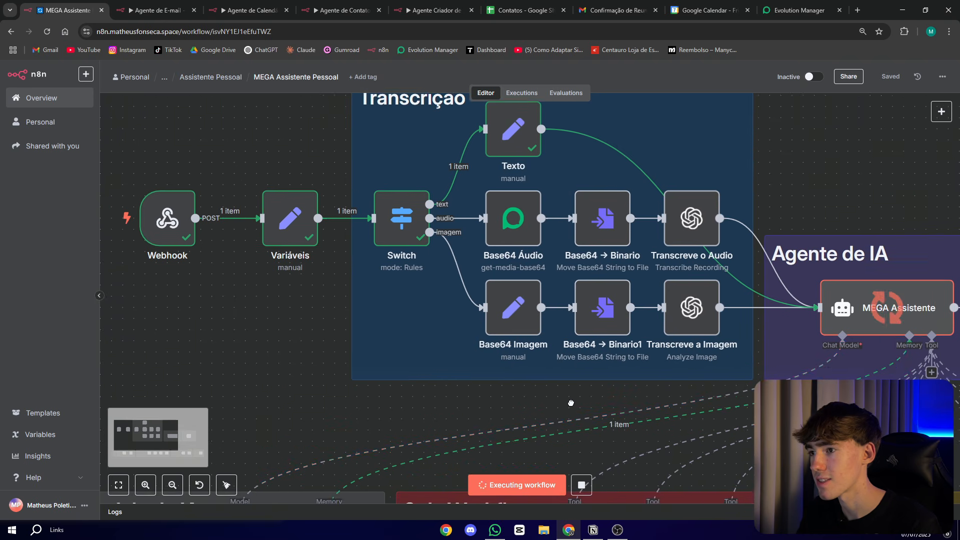
scroll(774, 295, "down", 5)
scroll(774, 295, "right", 2)
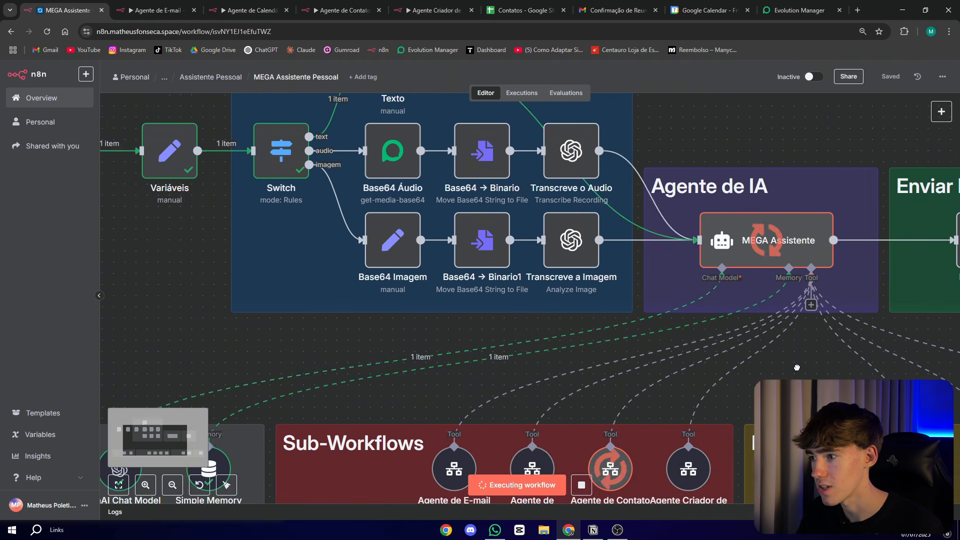
left_click(146, 485)
key("ctrl+4")
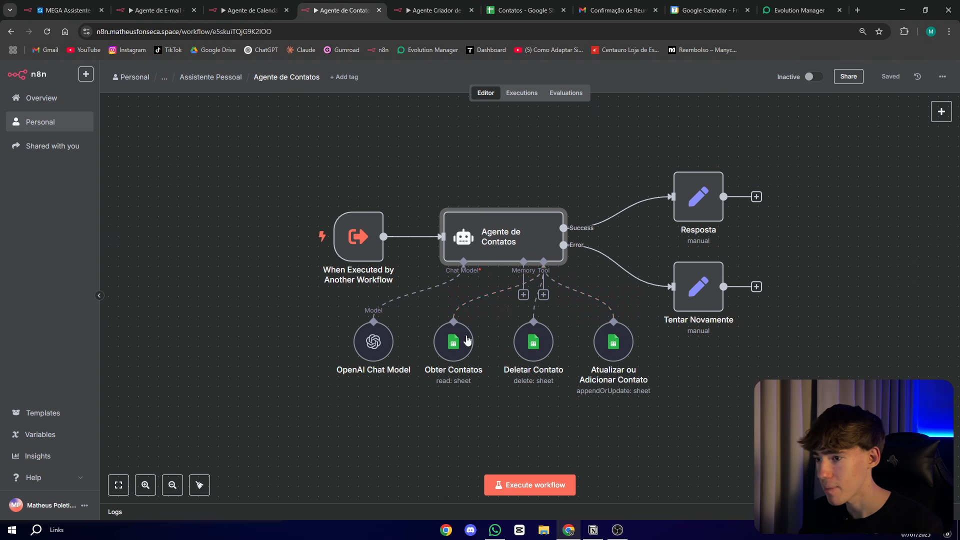
left_click(68, 10)
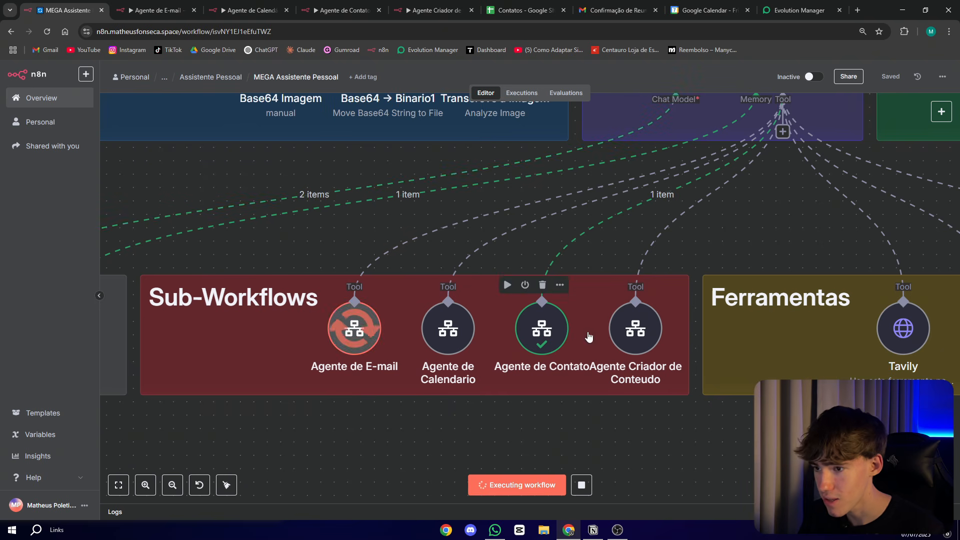
- View the Gmail tools in the Agente de E-mail workflow while it runs, and return to the main workflow
scroll(550, 330, "up", 1)
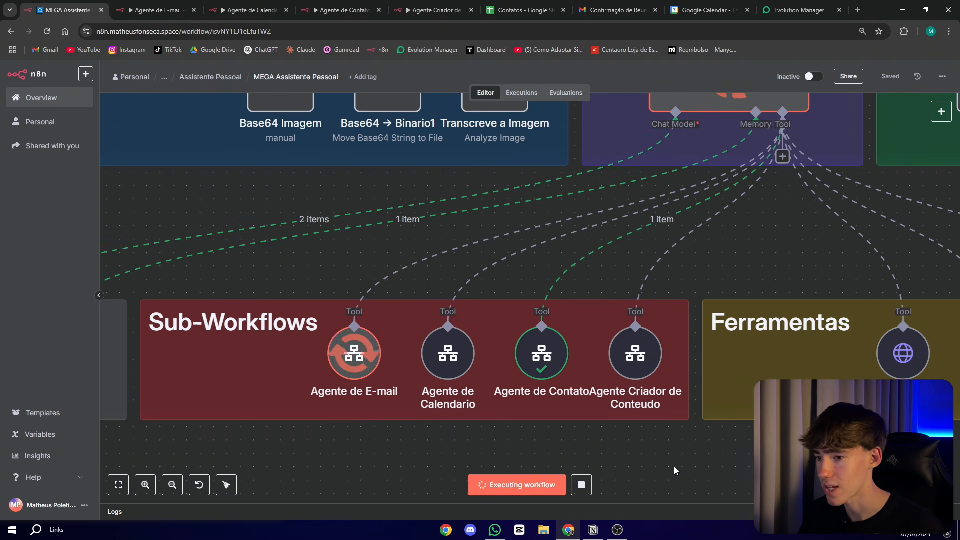
mouse_move(364, 373)
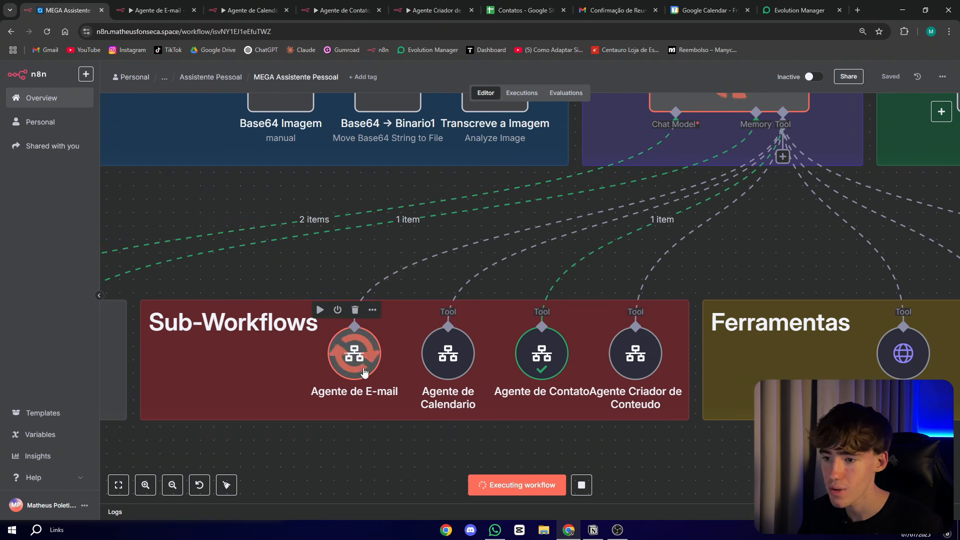
left_click(163, 4)
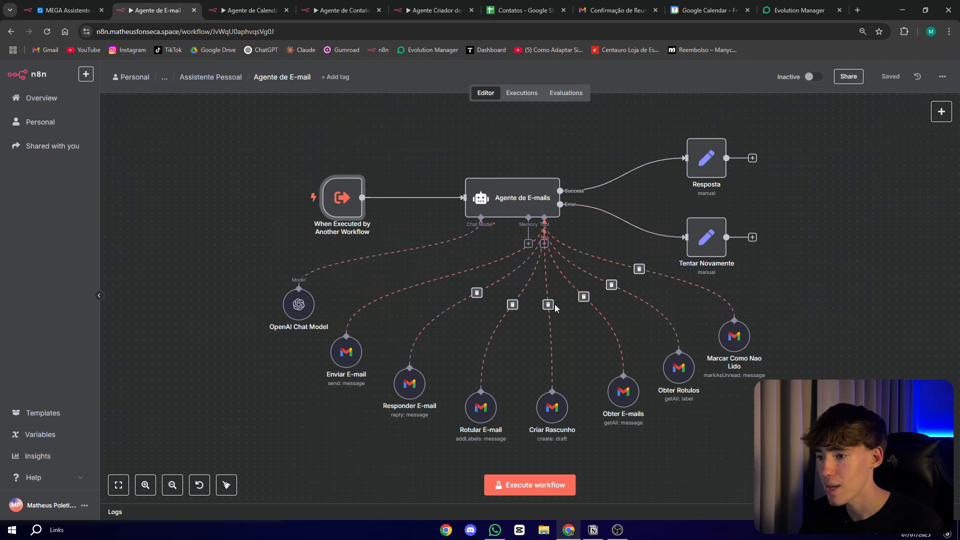
left_click(65, 10)
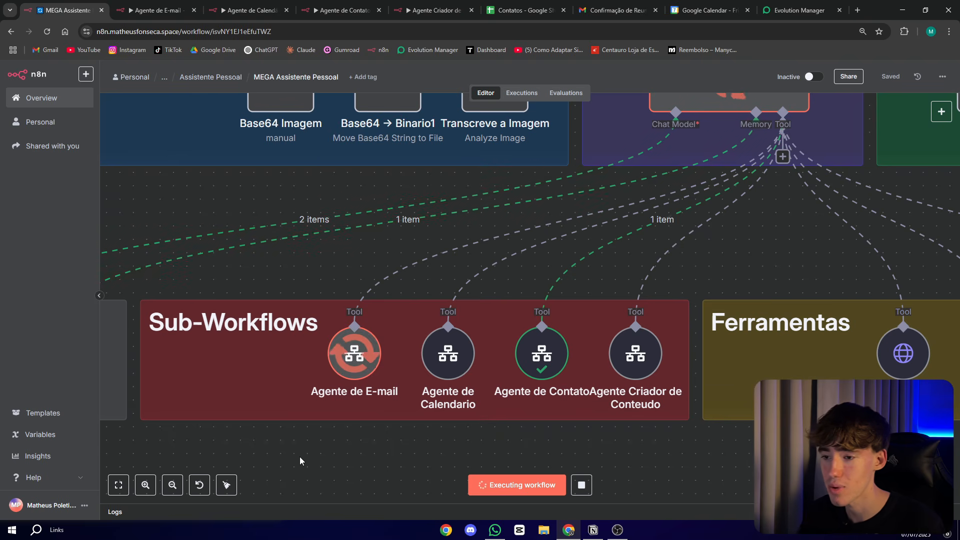
- Check the MEGA Assistente execution on the canvas and read the assistant's latest reply in WhatsApp
scroll(299, 457, "up", 1)
left_click(495, 529)
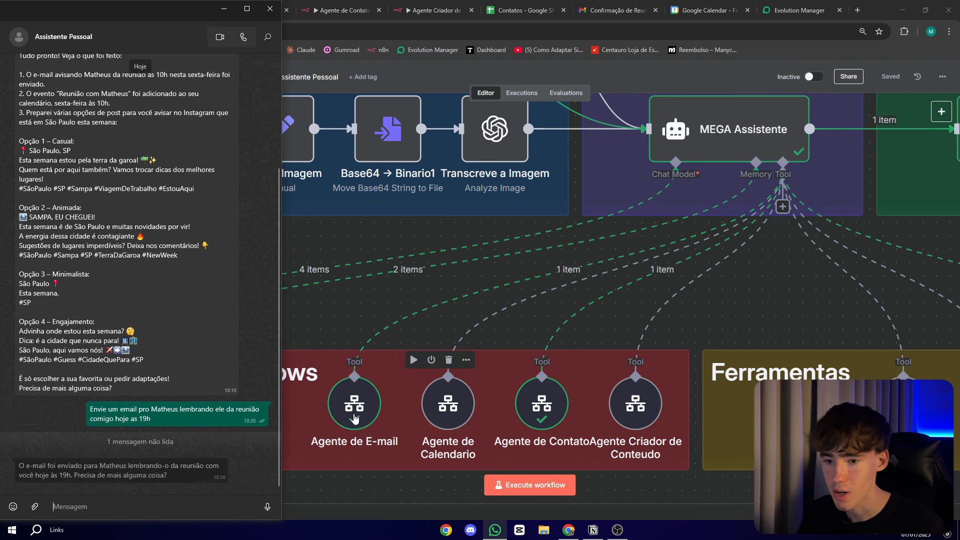
left_click_drag(39, 466, 325, 492)
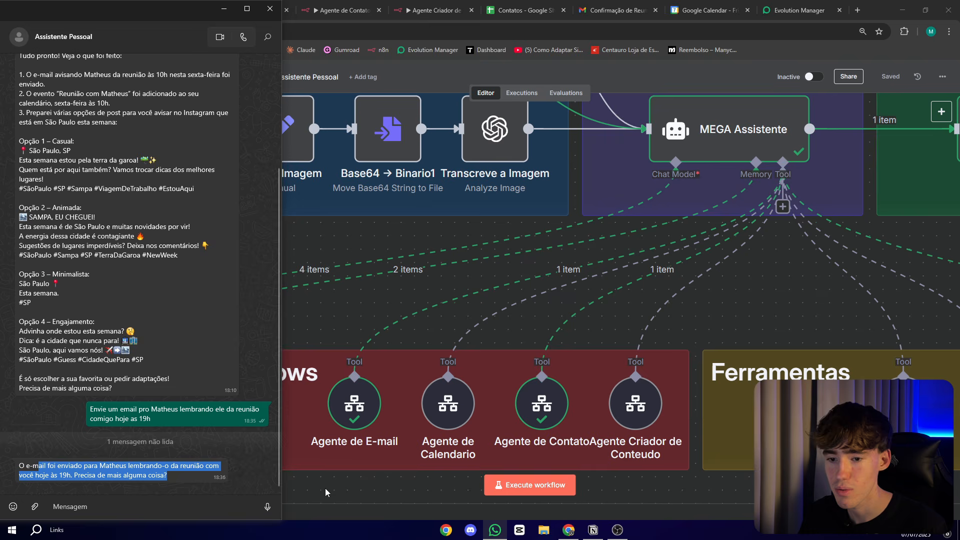
left_click(370, 493)
- Switch to Gmail, return to the inbox and open the Lembrete de Reunião message
left_click(618, 10)
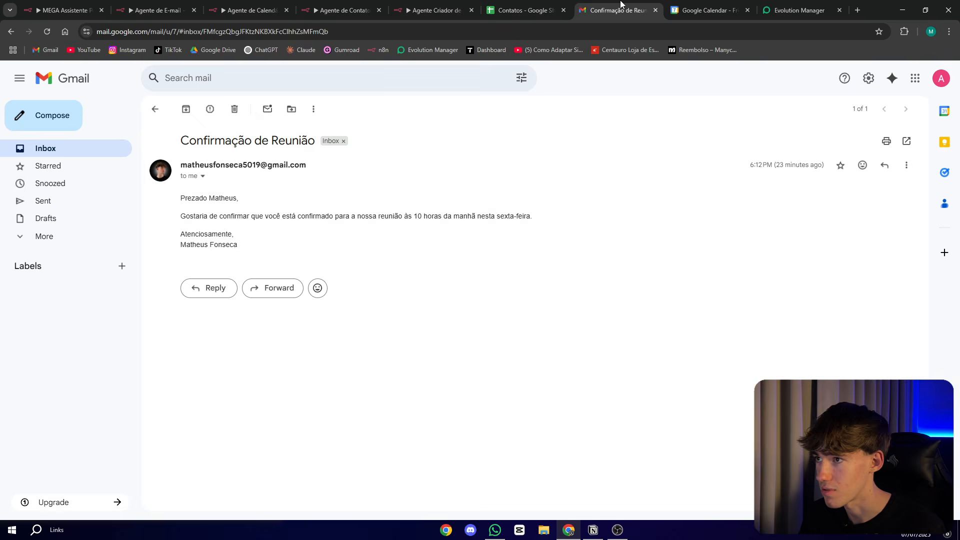
left_click(154, 110)
left_click(189, 109)
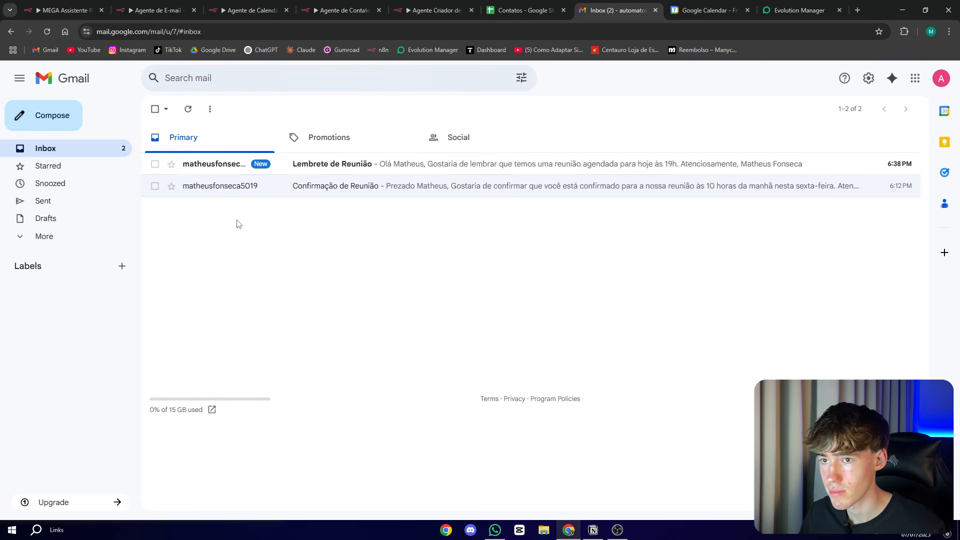
left_click(301, 163)
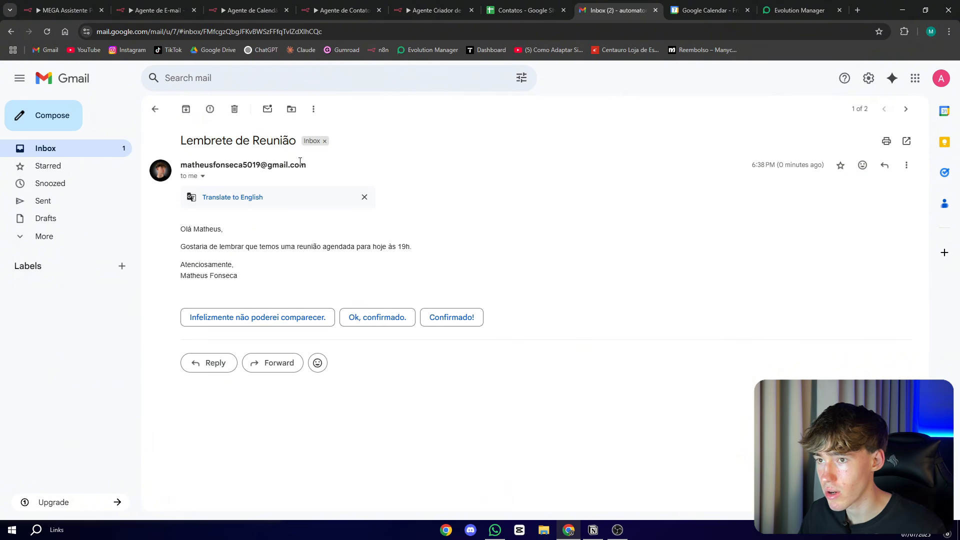
- Read the reminder e-mail's body and signature, and switch back to the MEGA Assistente Pessoal workflow in n8n
left_click_drag(182, 225, 422, 250)
left_click(392, 244)
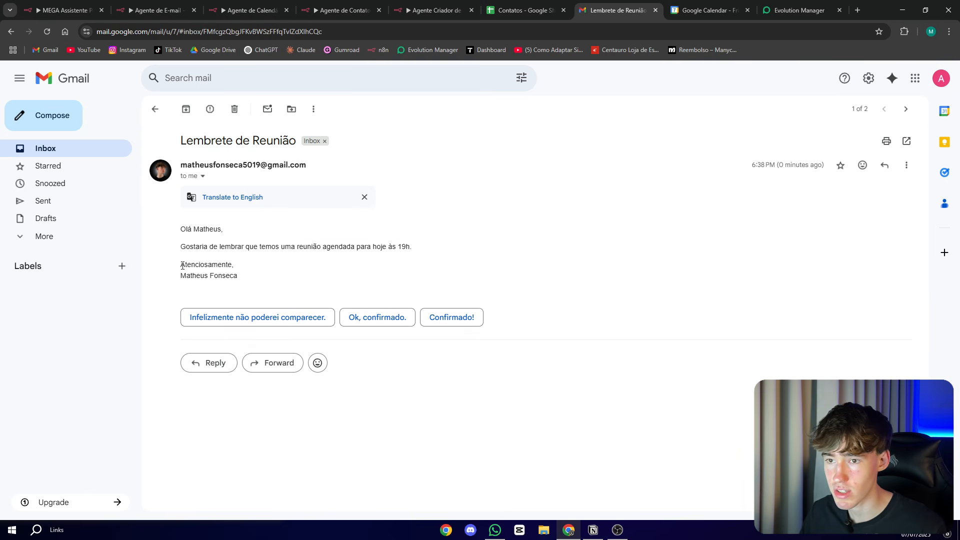
left_click_drag(182, 279, 249, 277)
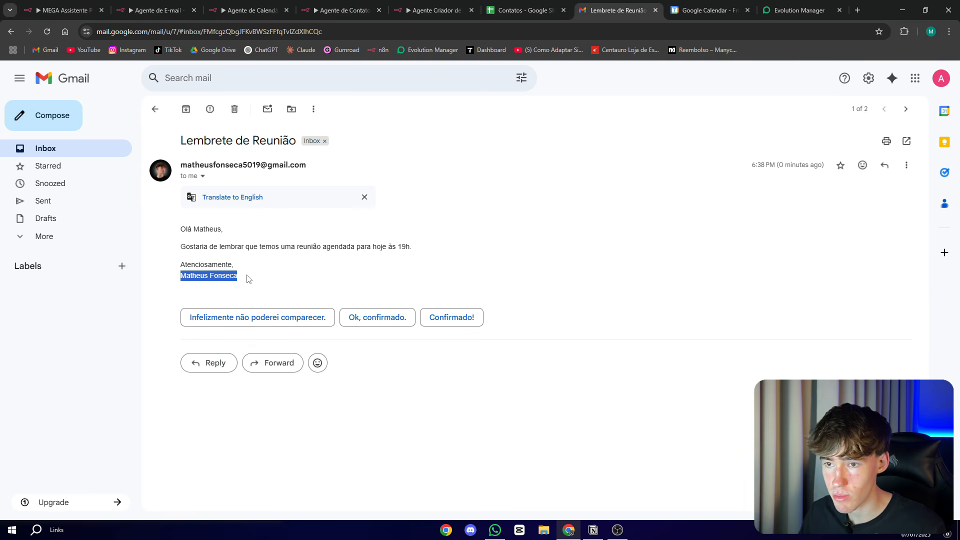
left_click(488, 298)
key("ctrl+1")
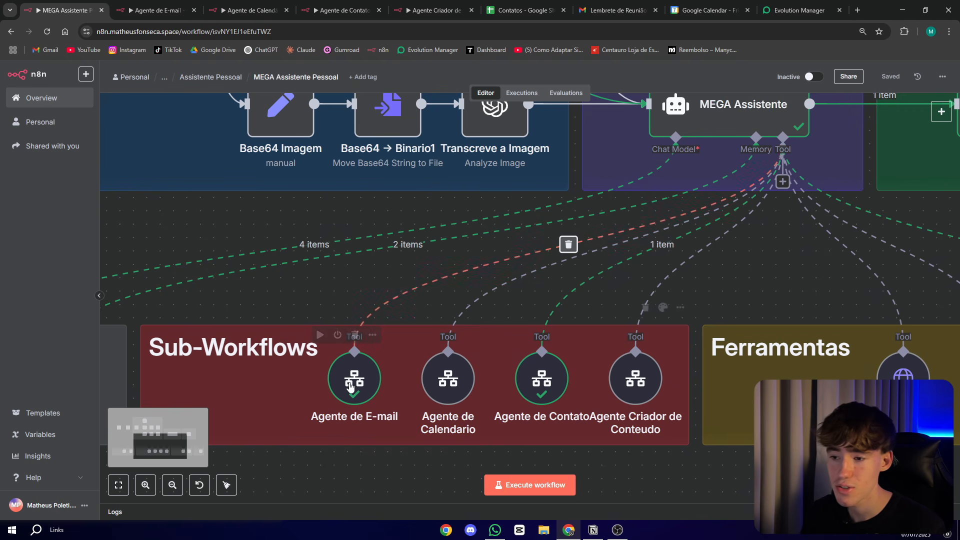
- Review the sub-workflow tools connected to the MEGA Assistente agent on the canvas
mouse_move(343, 422)
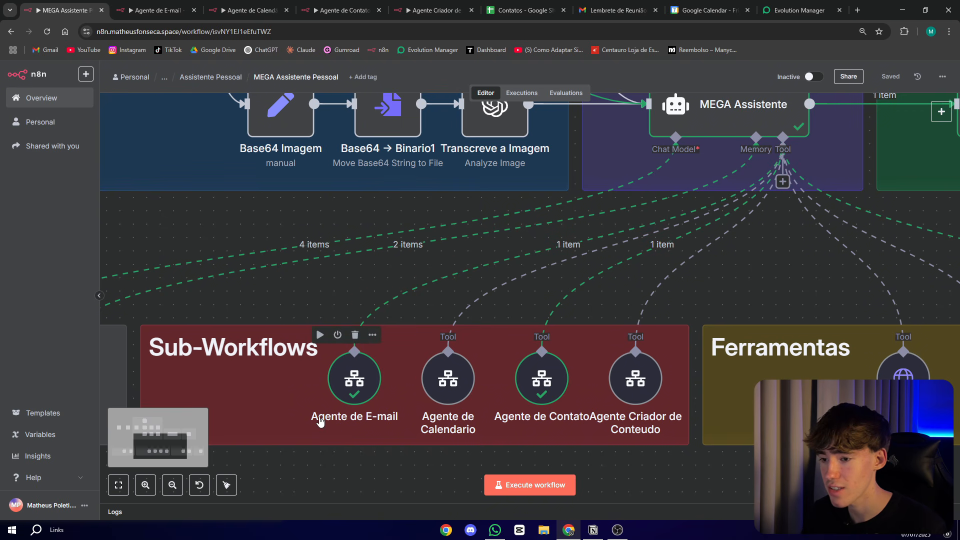
mouse_move(521, 418)
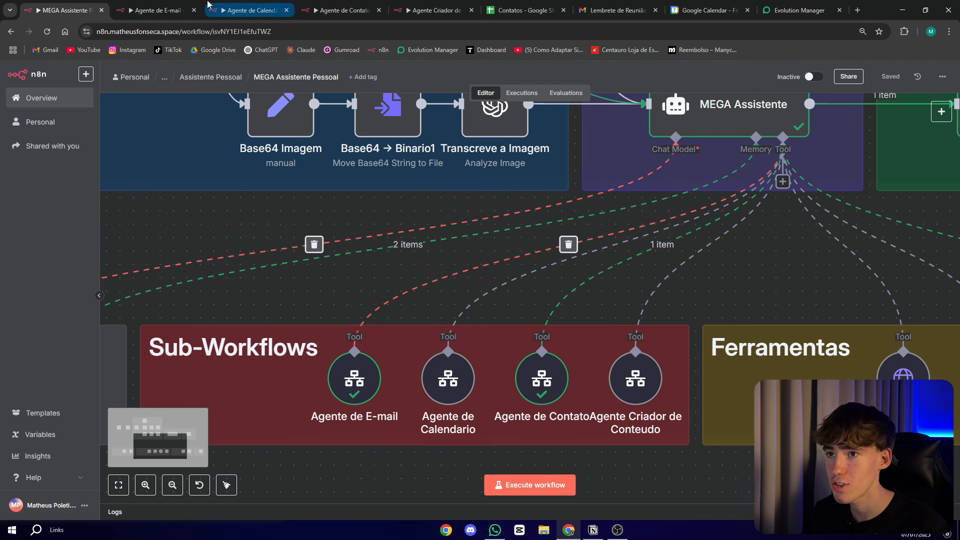
scroll(787, 322, "up", 1)
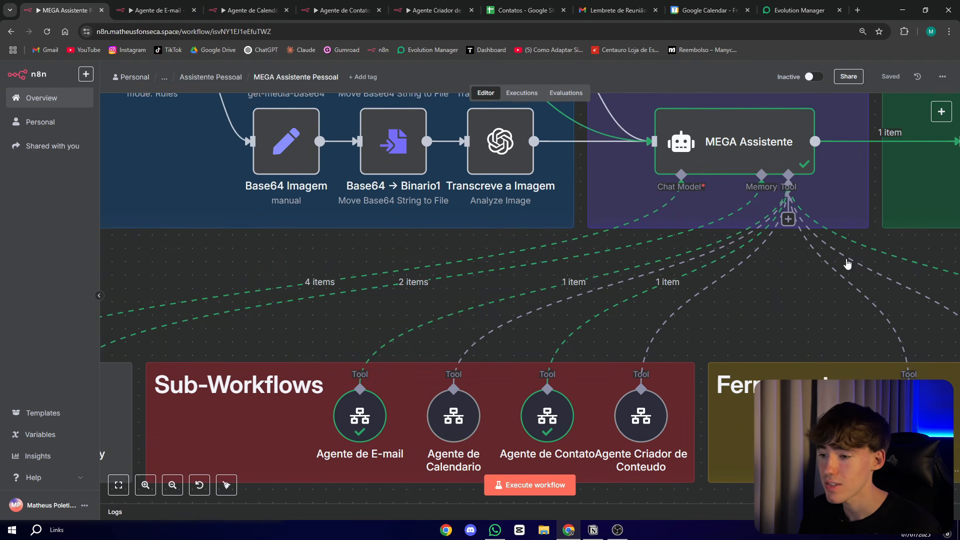
scroll(572, 403, "down", 1)
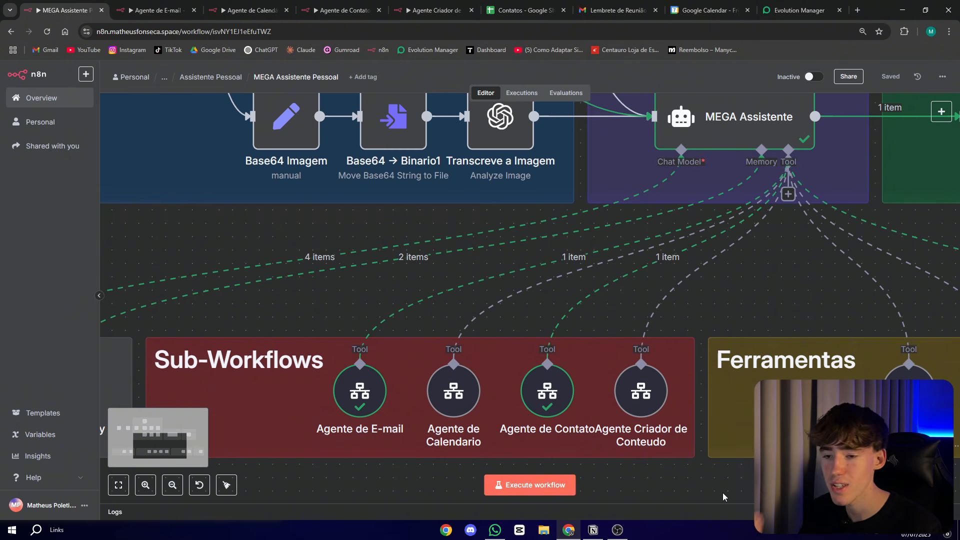
left_click(494, 530)
left_click(365, 477)
scroll(365, 477, "down", 1)
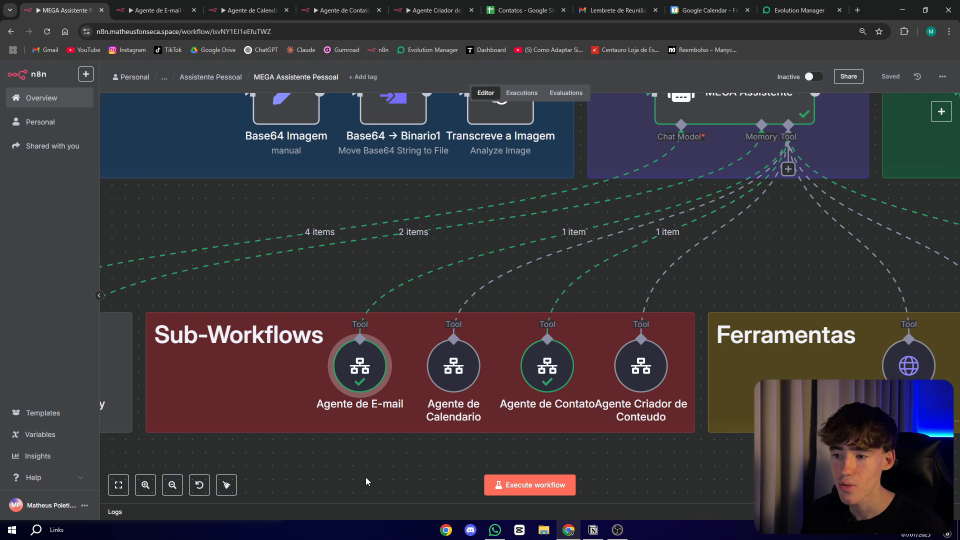
- Open the Agente de E-mail tool, read its description of when to call it, and return to the canvas
double_click(357, 367)
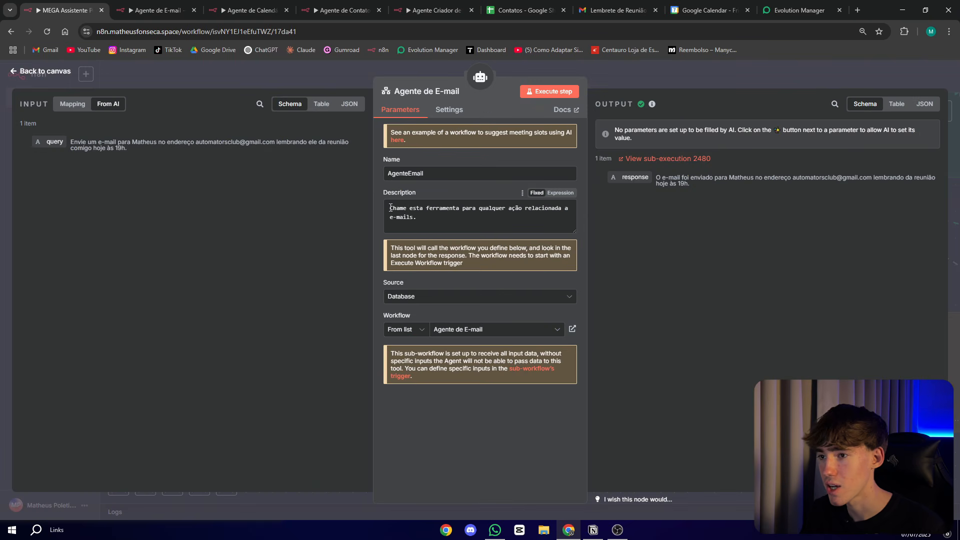
left_click_drag(393, 208, 439, 207)
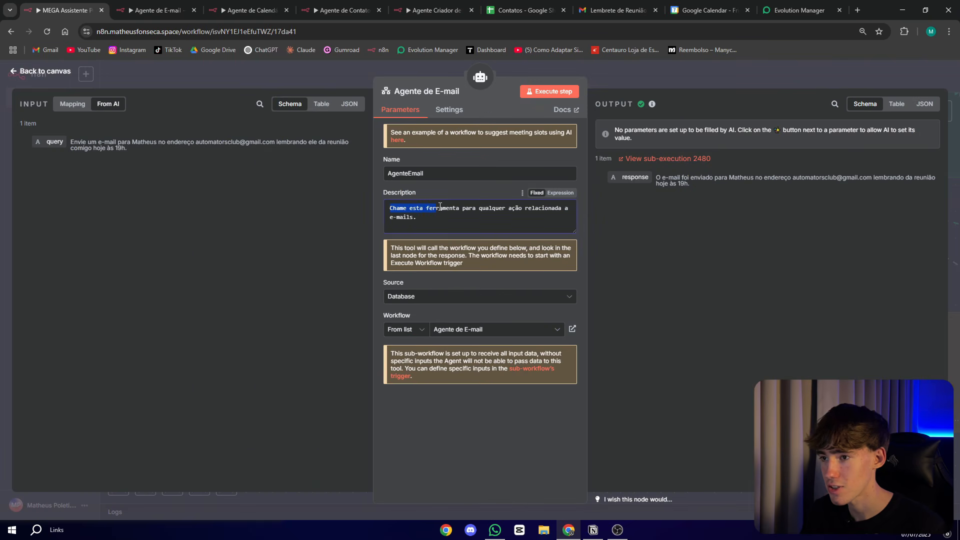
left_click_drag(508, 210, 540, 215)
left_click(502, 223)
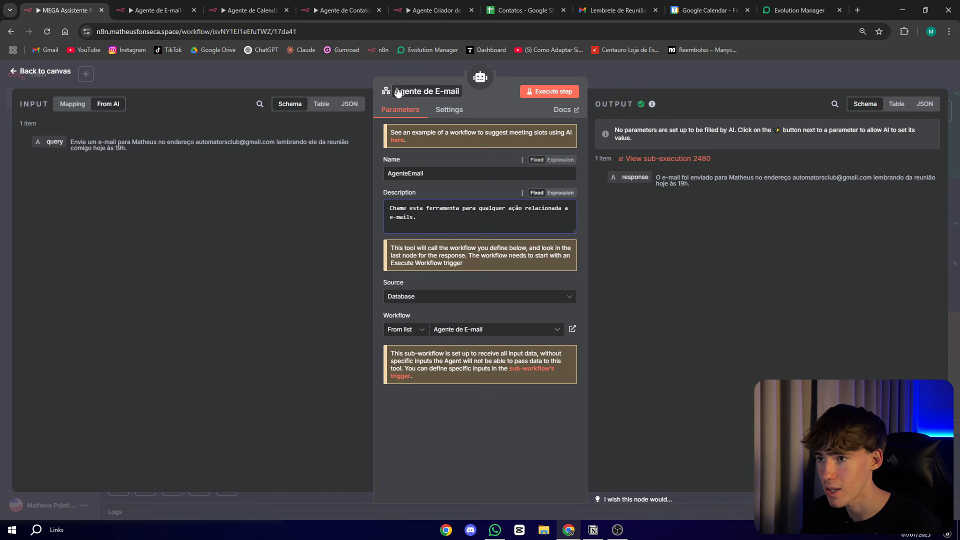
left_click(652, 79)
- Open the Agente de Calendario tool, view its name and description, and return to the canvas
scroll(636, 277, "down", 1)
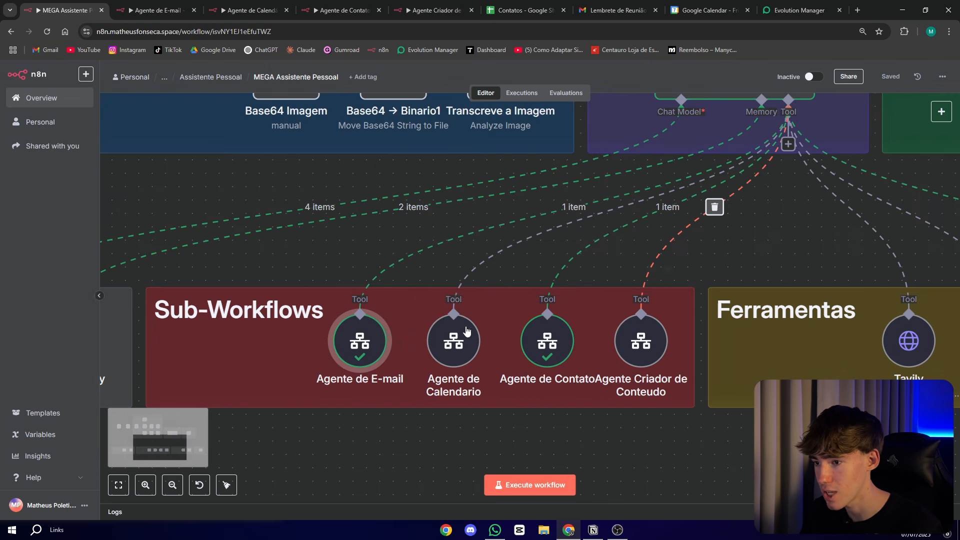
double_click(449, 337)
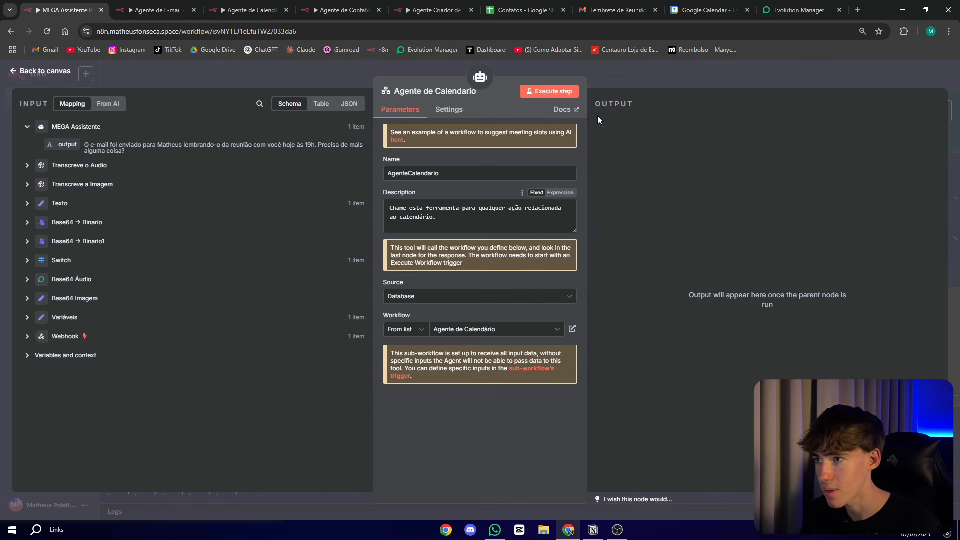
key("Escape")
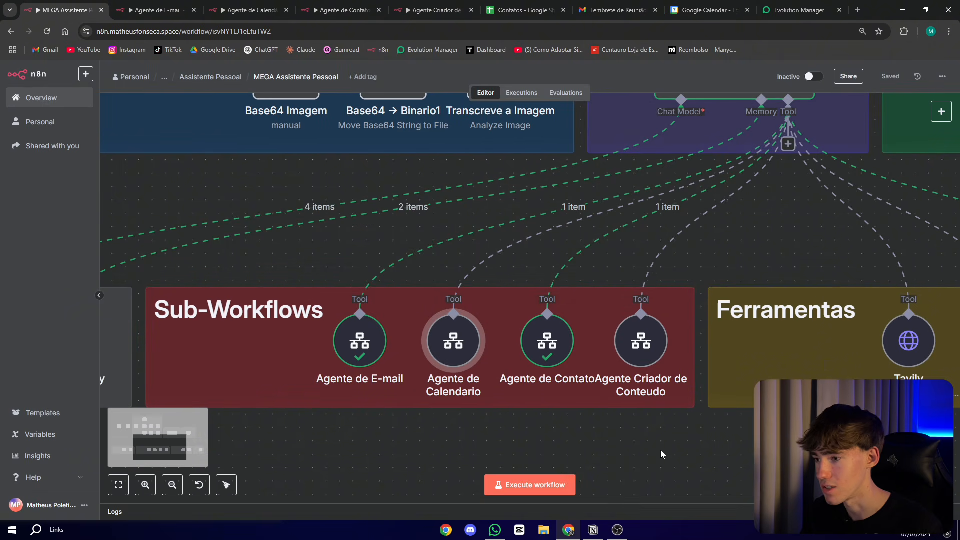
- Add a Call n8n Workflow Tool to the MEGA Assistente agent and view its description and available workflows
scroll(685, 310, "right", 2)
left_click(711, 176)
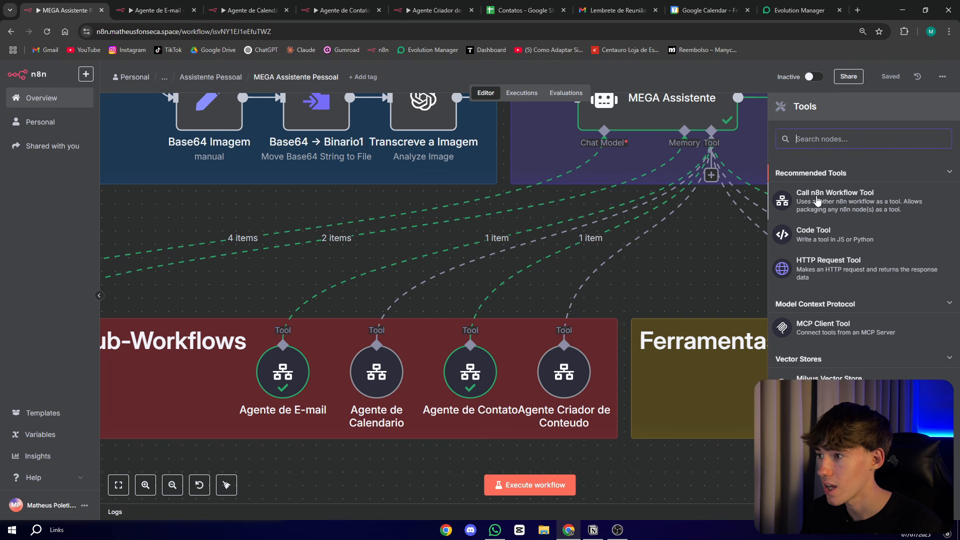
left_click(850, 207)
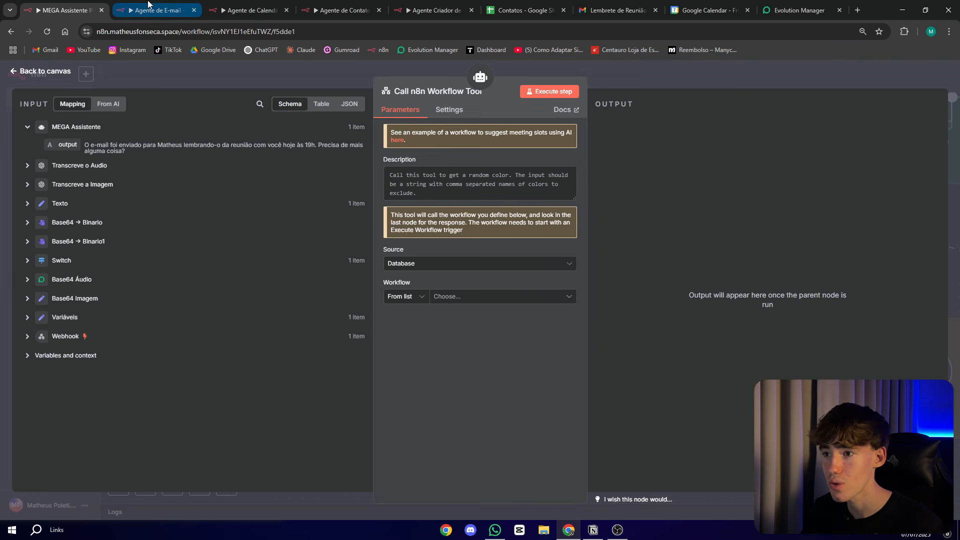
left_click(411, 171)
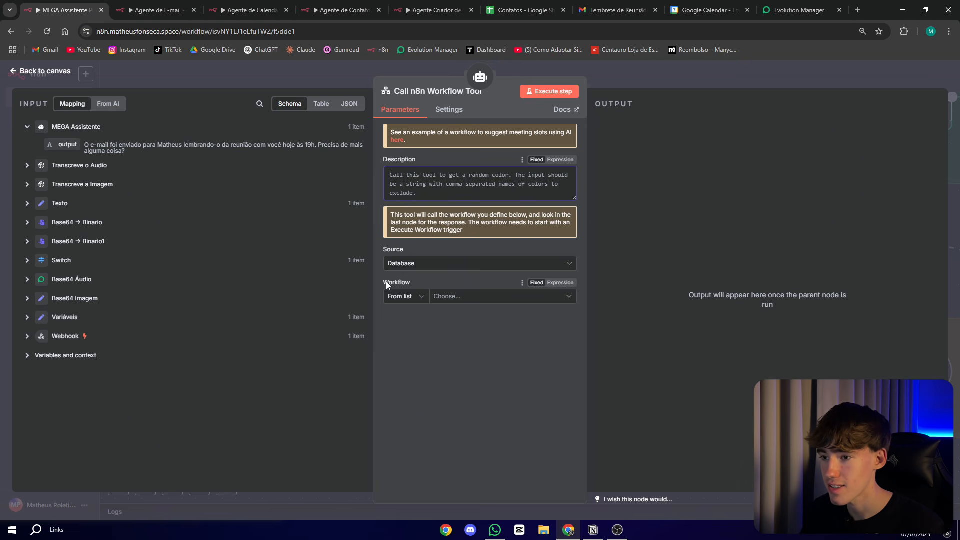
double_click(405, 282)
left_click(467, 300)
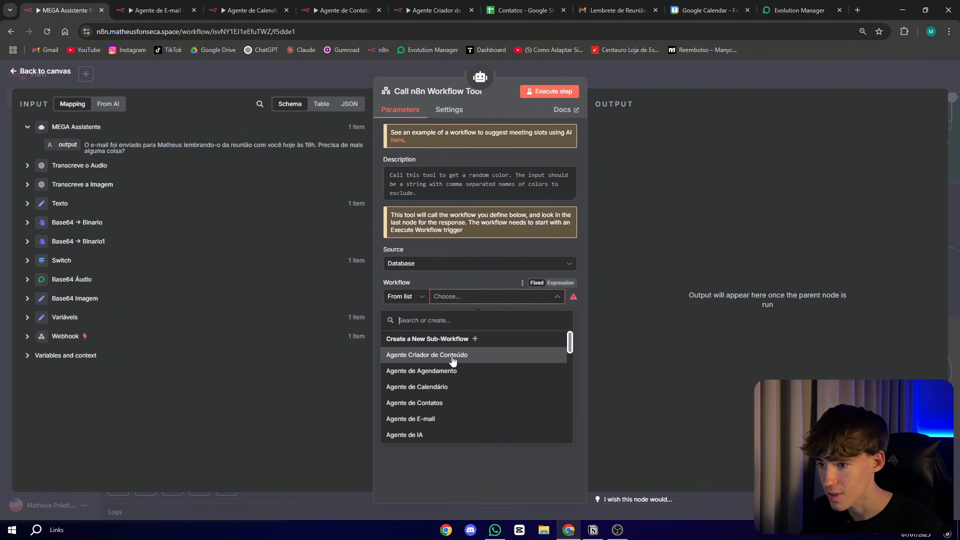
left_click(619, 71)
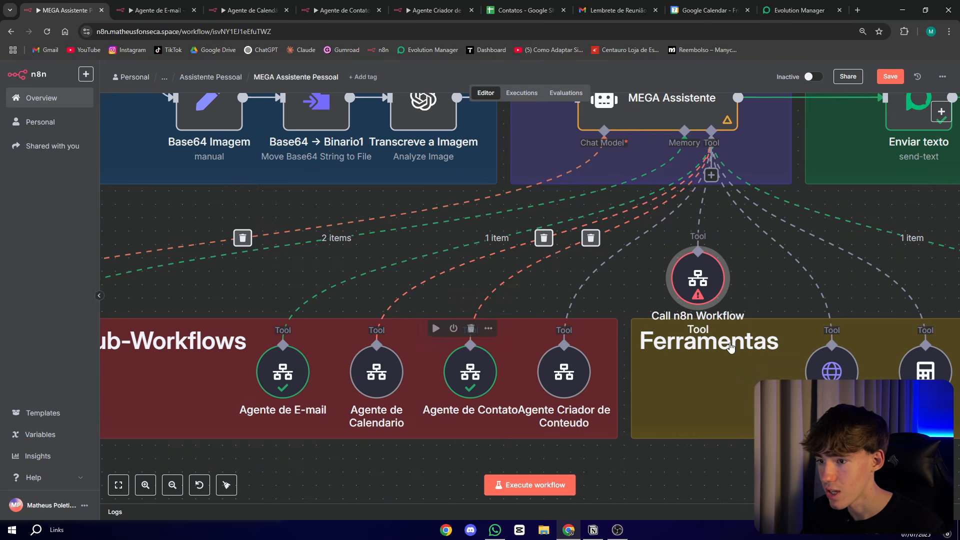
- Check which workflow the Agente de E-mail tool calls, view that workflow, and return to the main one
double_click(283, 372)
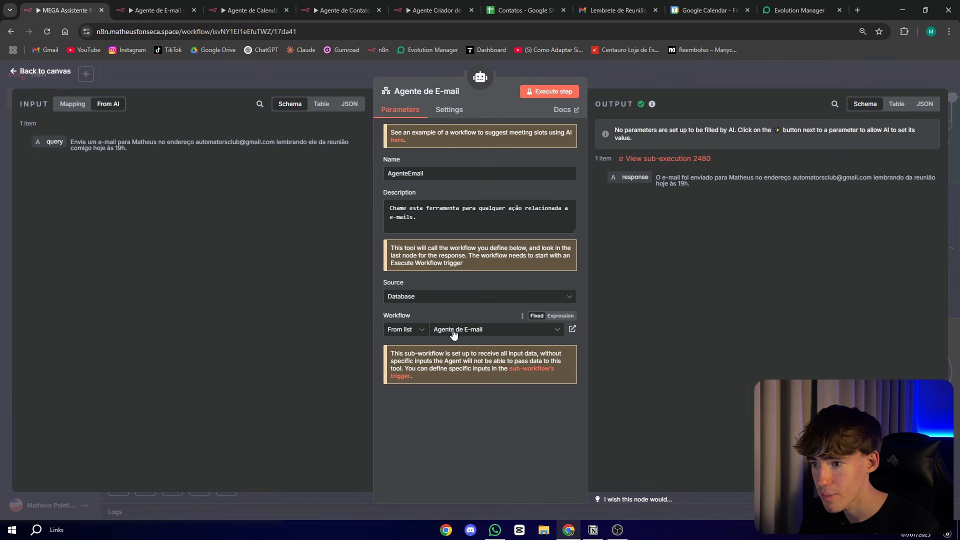
left_click(157, 10)
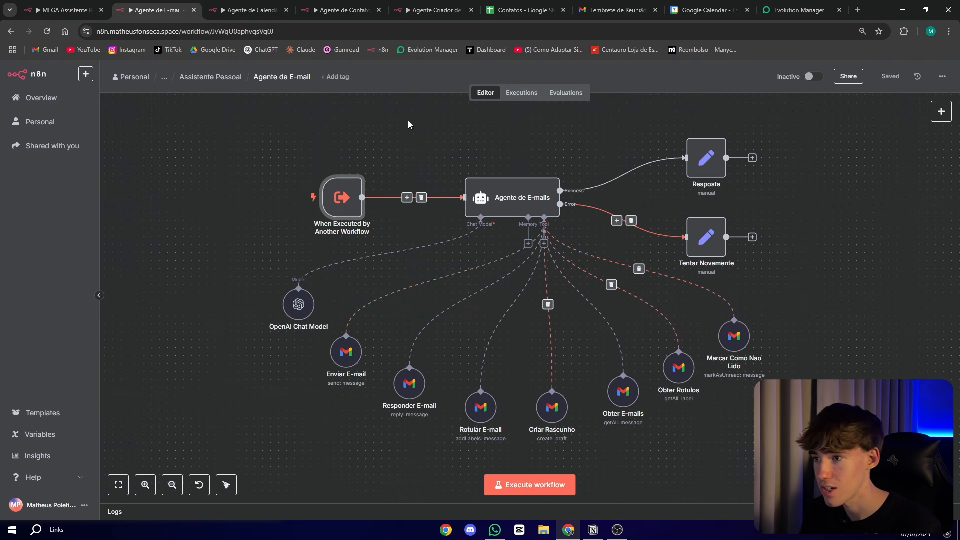
left_click(65, 10)
- Open the Agente de Calendario tool and view the workflows it can call, staying on the page
double_click(375, 369)
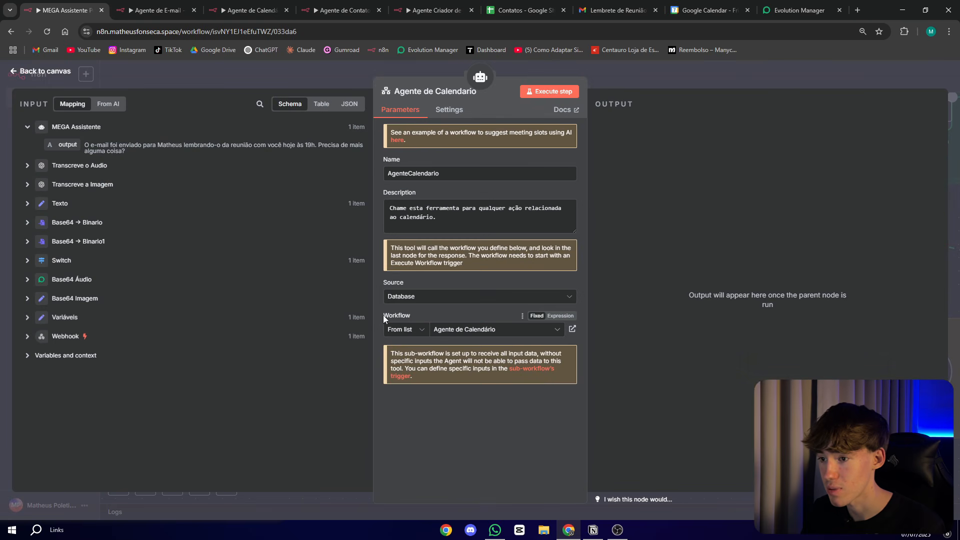
left_click(465, 334)
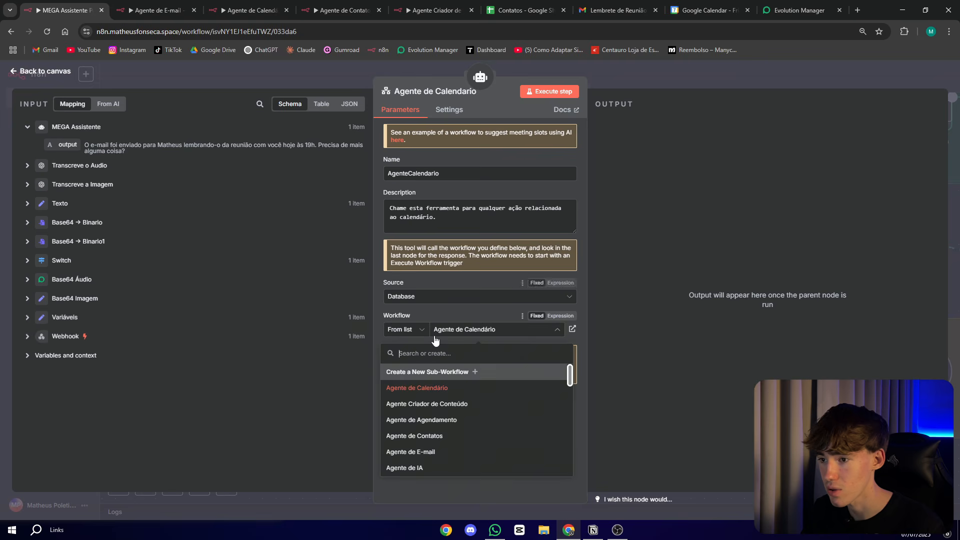
left_click(573, 329)
key("ctrl+Page_Up")
key("ctrl+Page_Up")
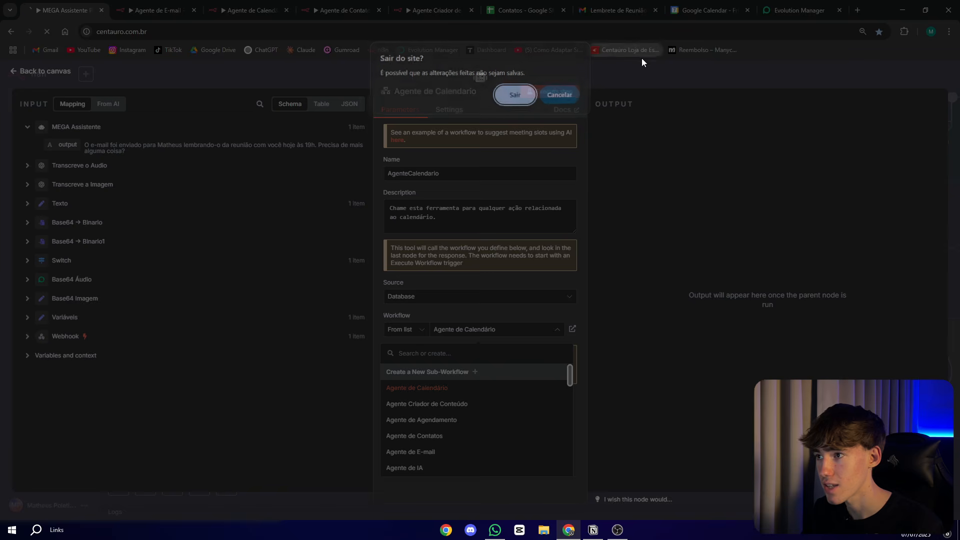
left_click(627, 50)
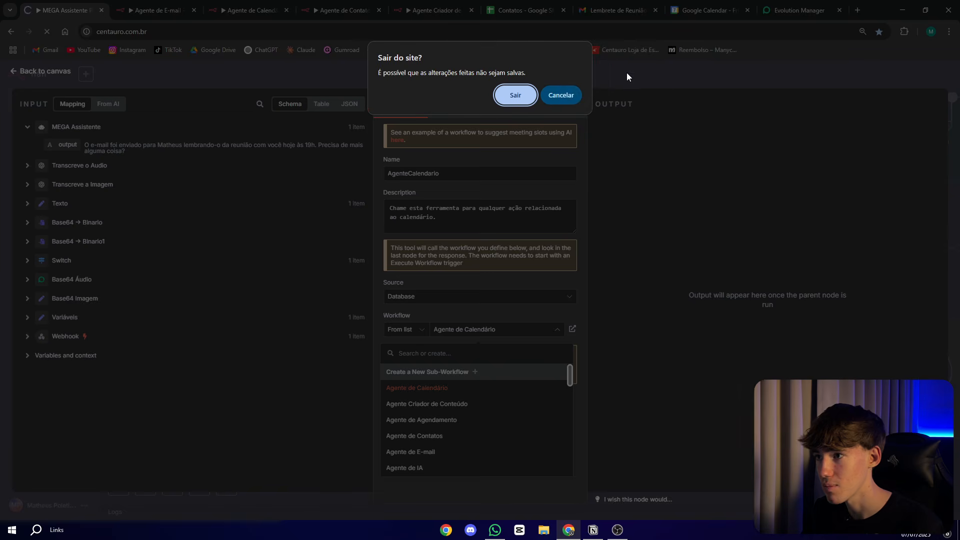
left_click(561, 95)
- Open the Think tool in the Pensar section, enlarge its description field, read the text, and return to the canvas
left_click_drag(392, 420, 314, 420)
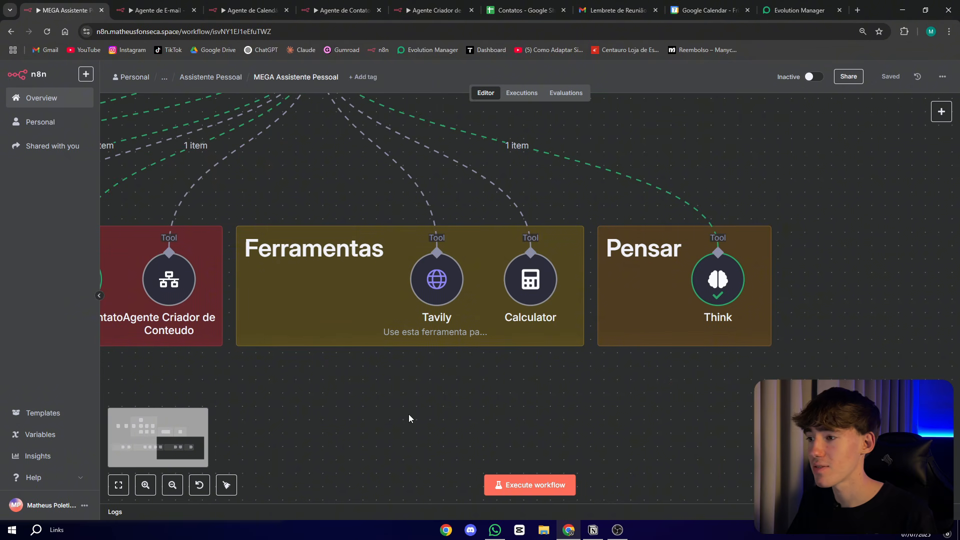
scroll(539, 400, "up", 5)
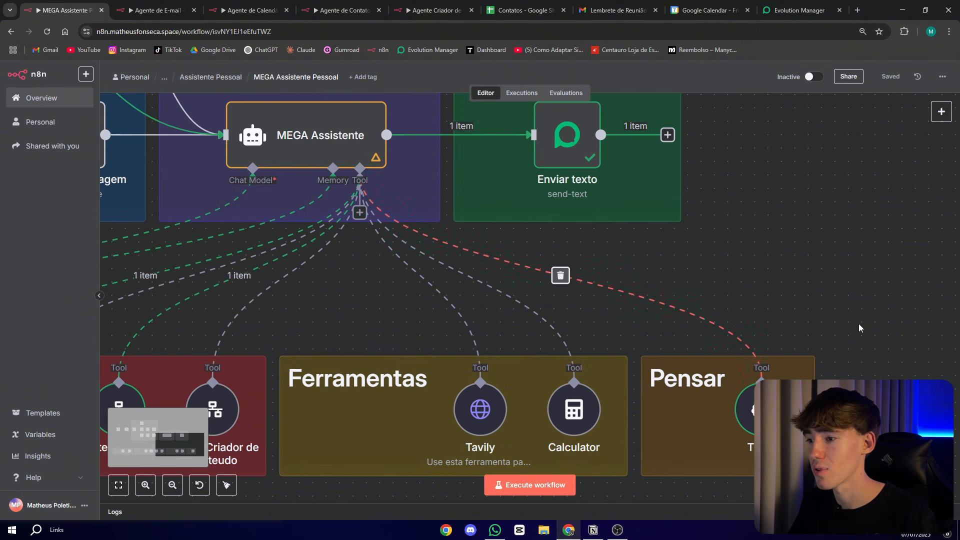
left_click_drag(858, 323, 761, 224)
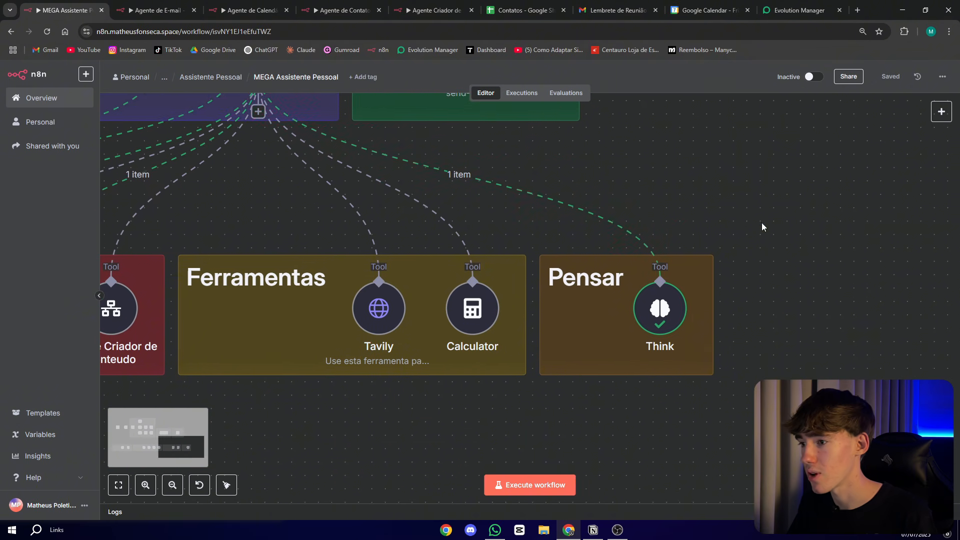
double_click(657, 320)
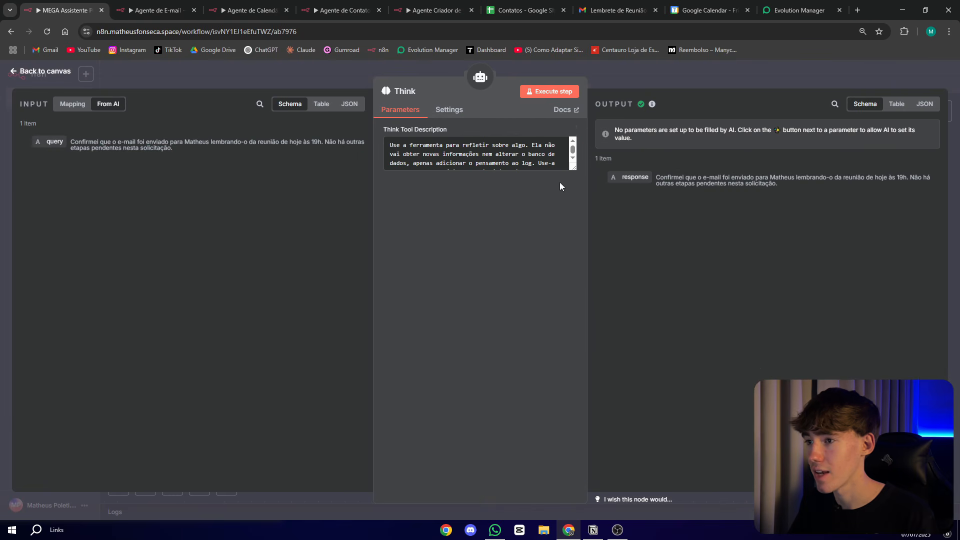
left_click_drag(569, 170, 565, 204)
left_click_drag(388, 142, 500, 145)
left_click(668, 214)
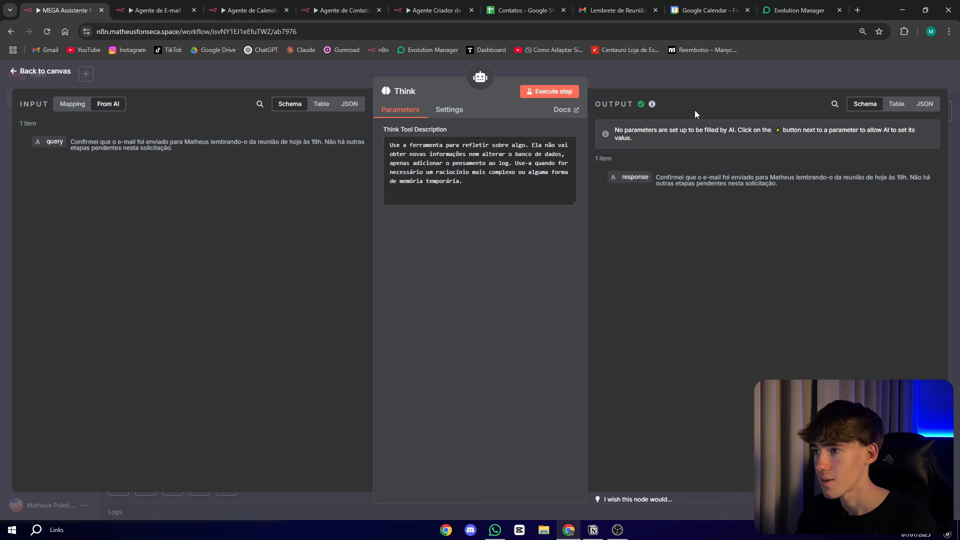
left_click(631, 74)
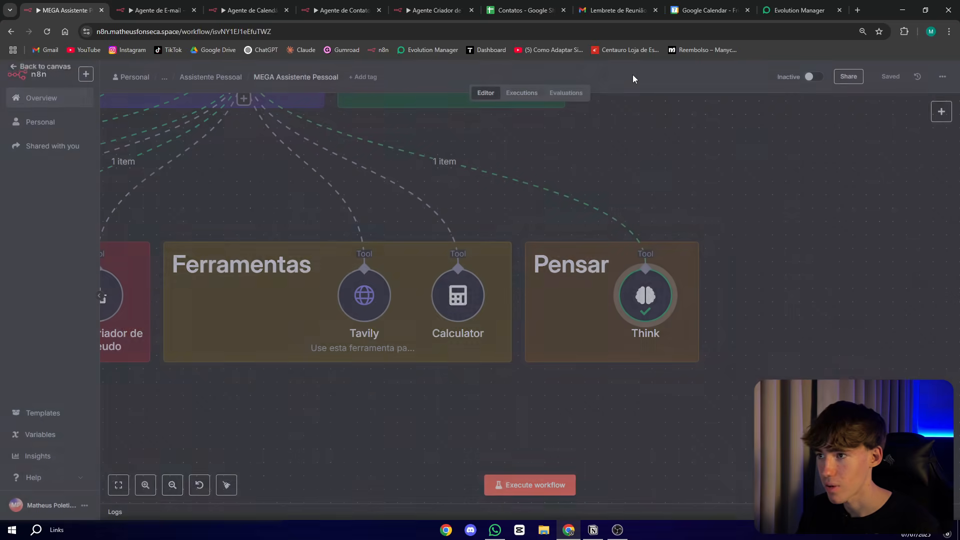
- Review the Ferramentas section, and examine the Tavily tool's description, search request and JSON body
scroll(495, 395, "left", 5)
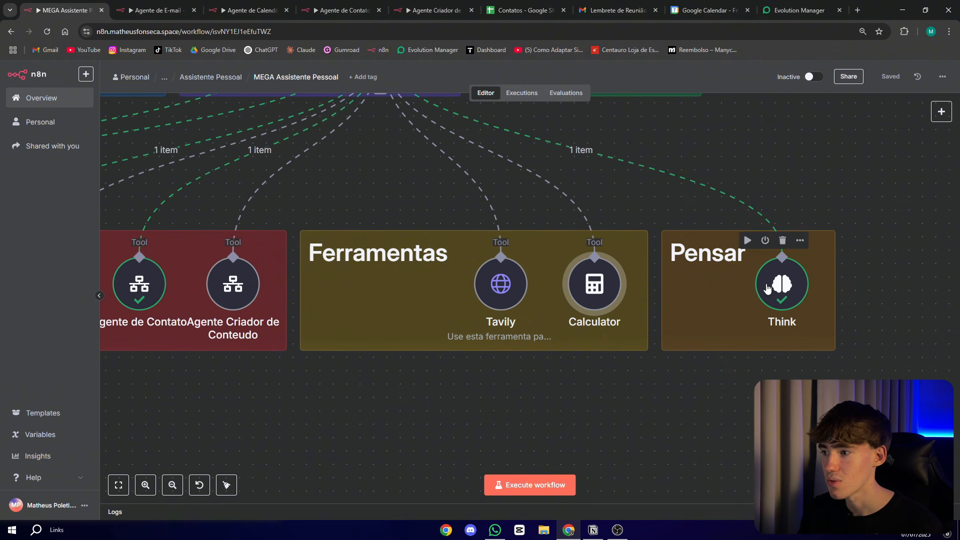
mouse_move(592, 289)
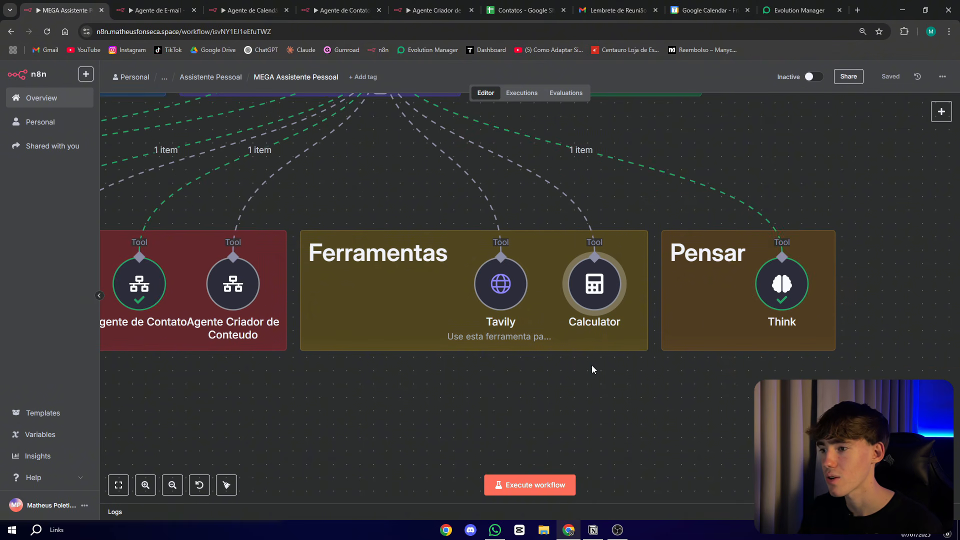
scroll(598, 396, "up", 1)
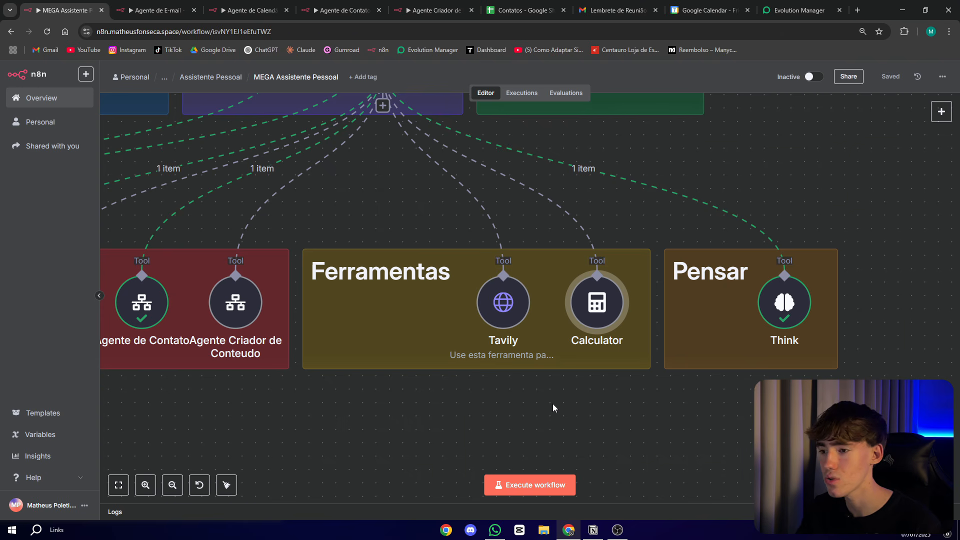
scroll(549, 414, "left", 2)
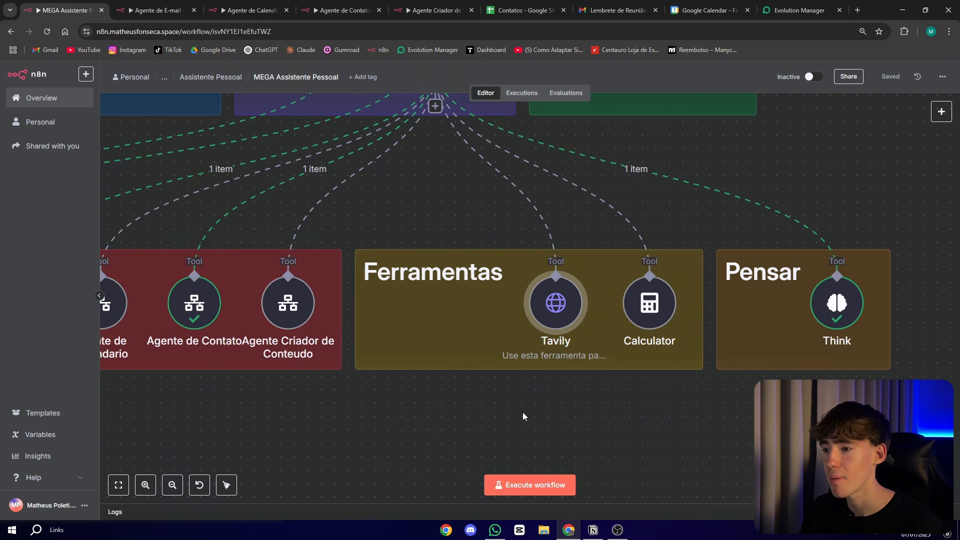
double_click(555, 304)
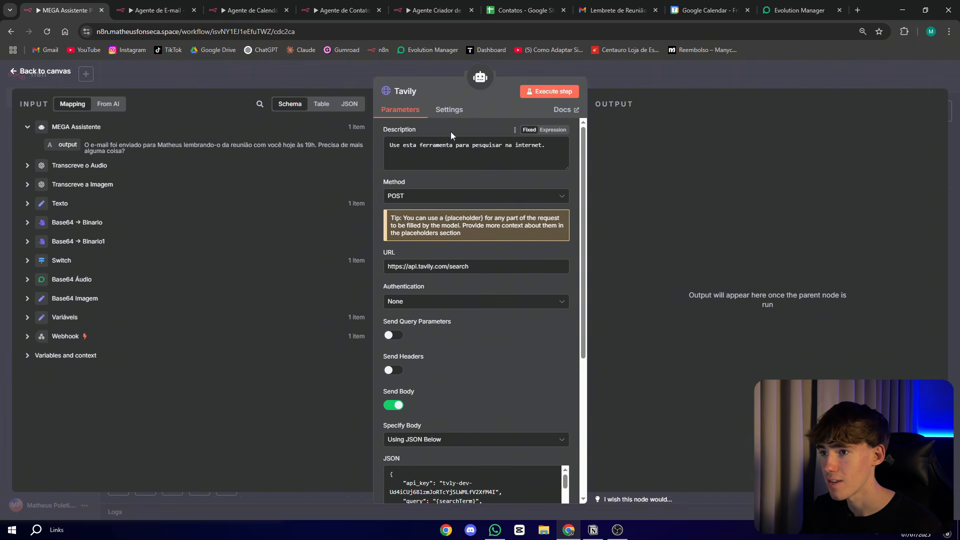
scroll(485, 165, "down", 3)
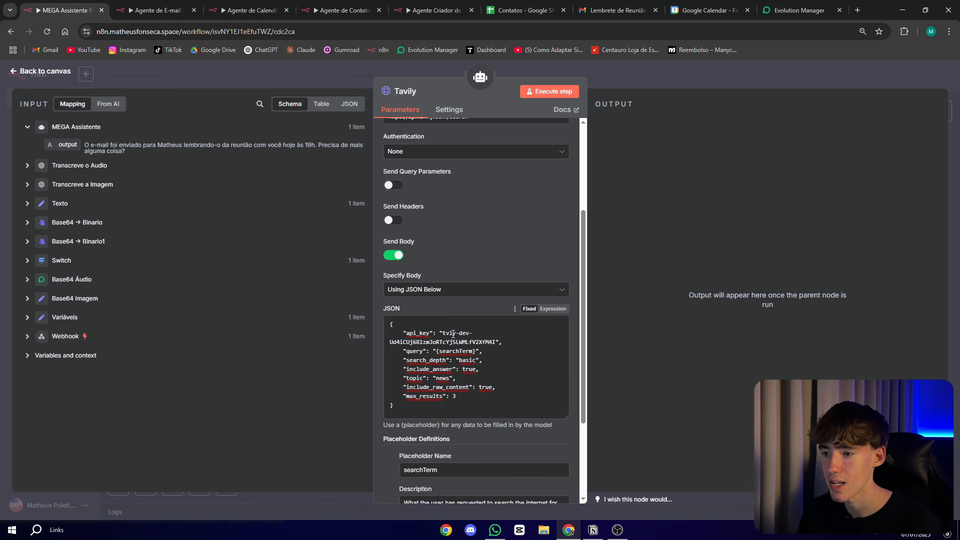
- Search the web for tavily, open the official Tavily site, and log in to reach the account overview
left_click(798, 10)
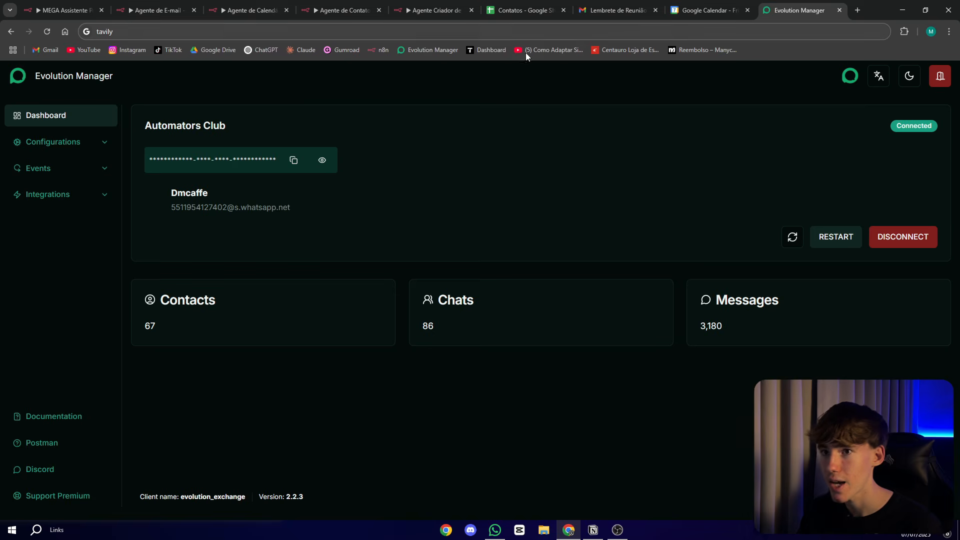
left_click(149, 36)
type("tavily")
key("Return")
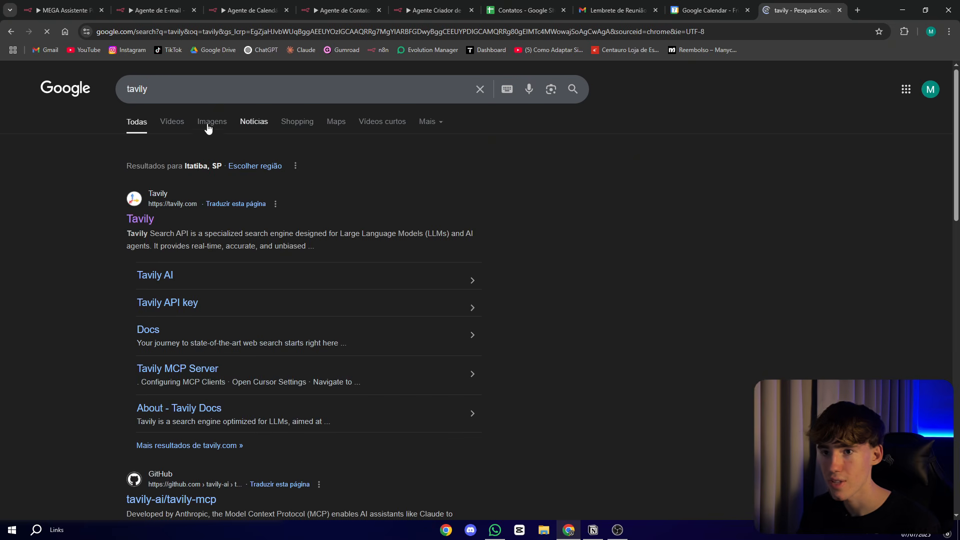
left_click(136, 225)
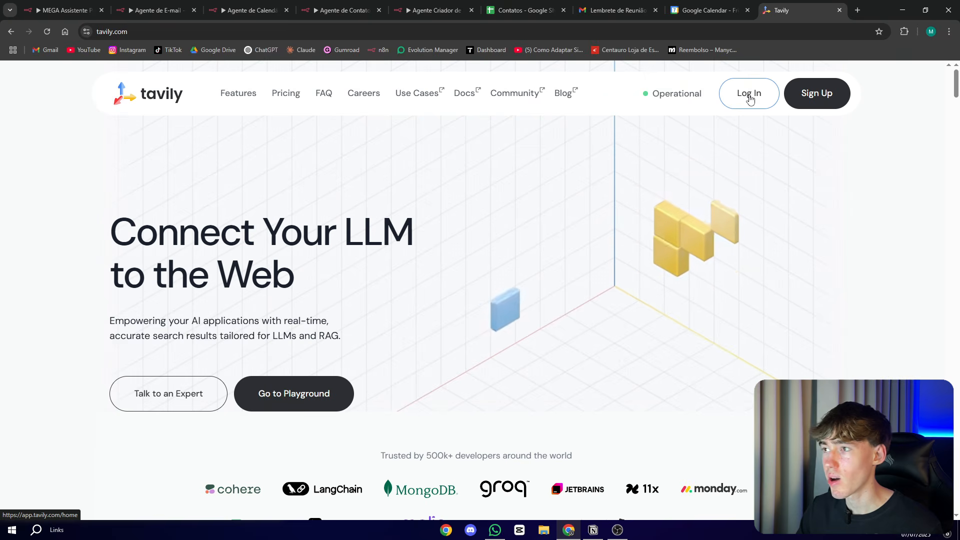
left_click(744, 96)
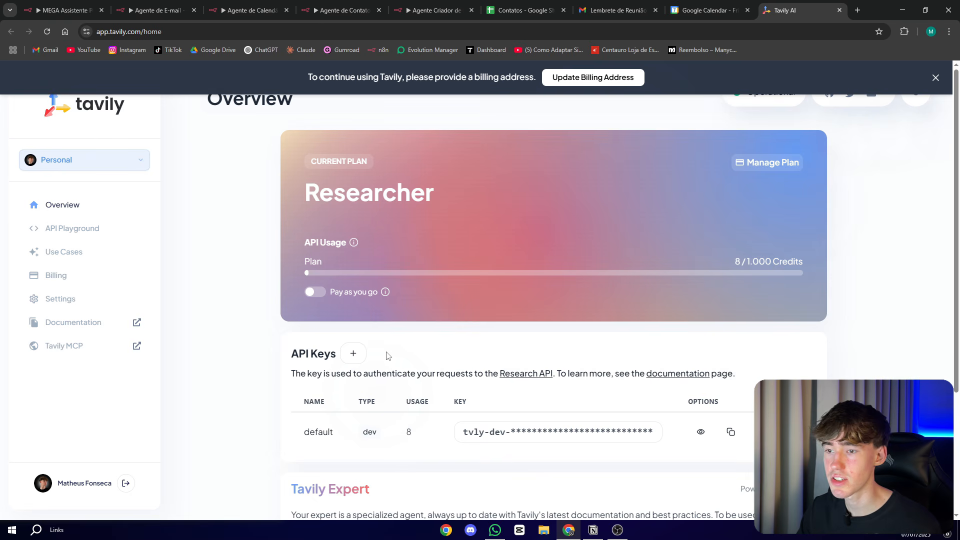
- Create a Development API key named teste in Tavily and copy the new key
left_click(353, 354)
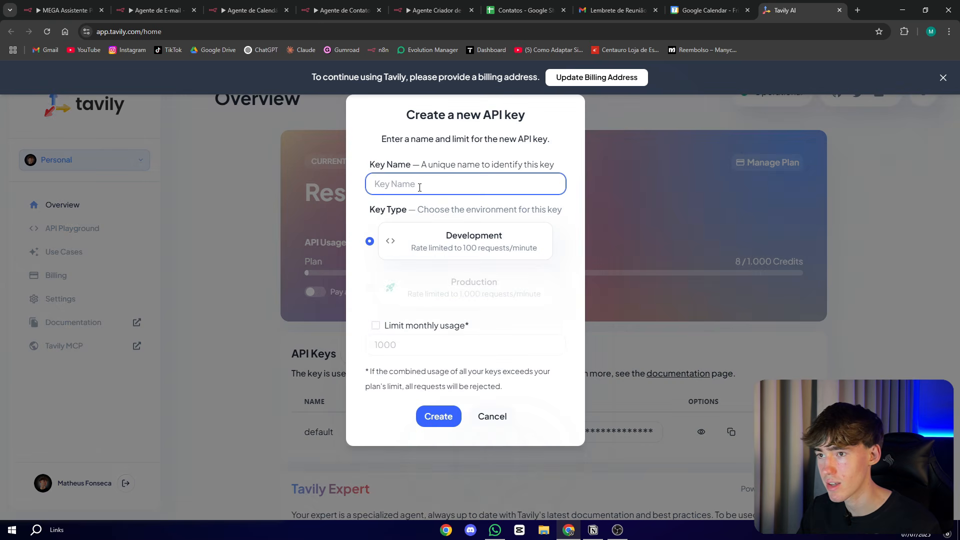
type("teste")
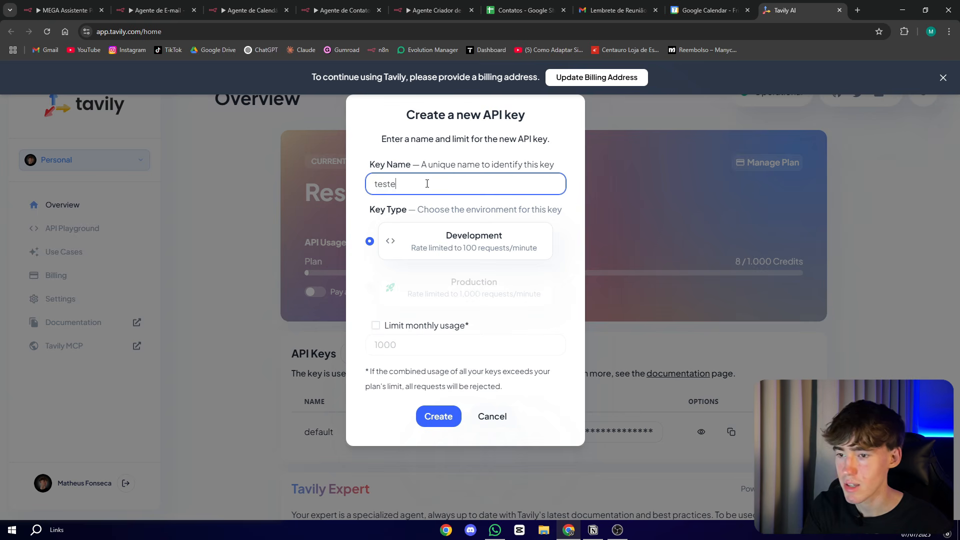
left_click(439, 416)
scroll(429, 241, "down", 2)
left_click(731, 372)
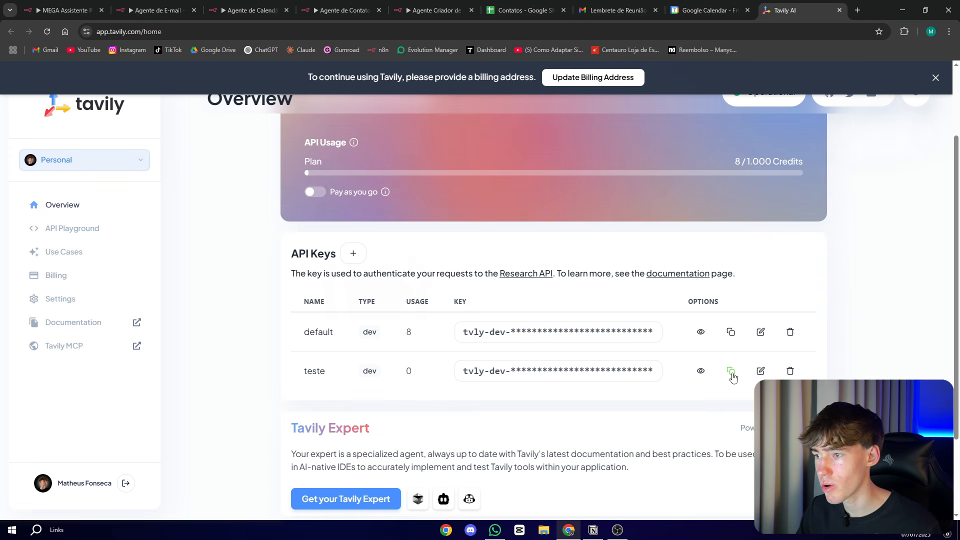
- Replace the api_key value in the Tavily tool's JSON body with the copied API key, and return to the canvas
left_click(80, 4)
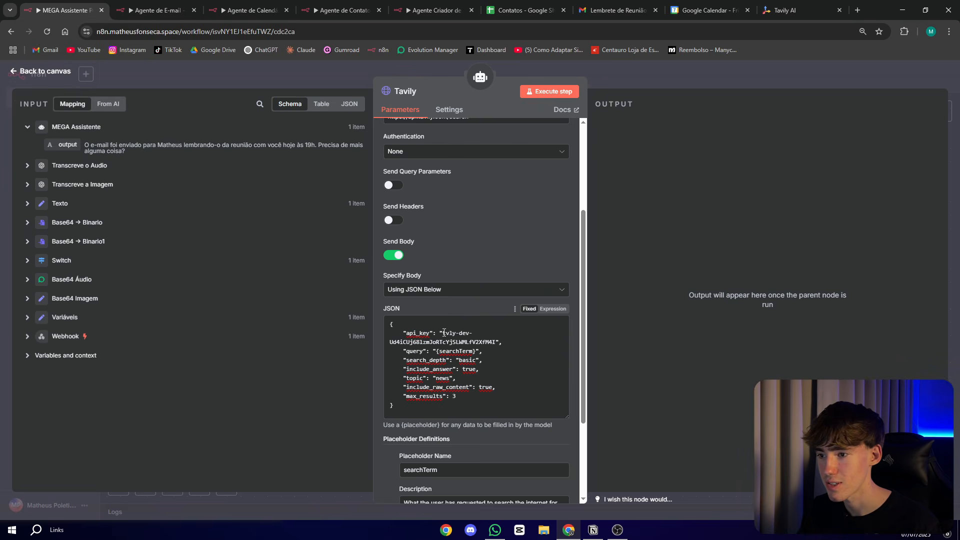
left_click_drag(442, 332, 496, 346)
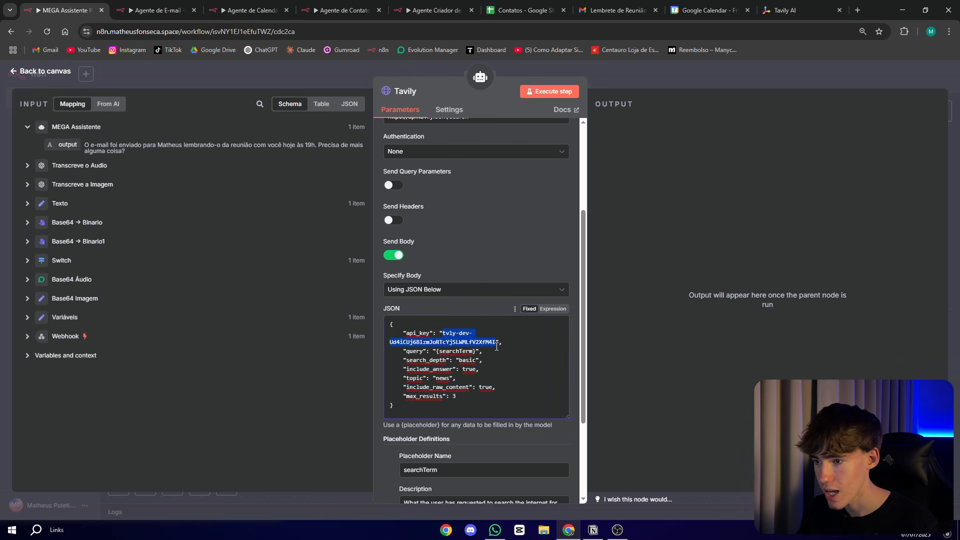
key("ctrl+v")
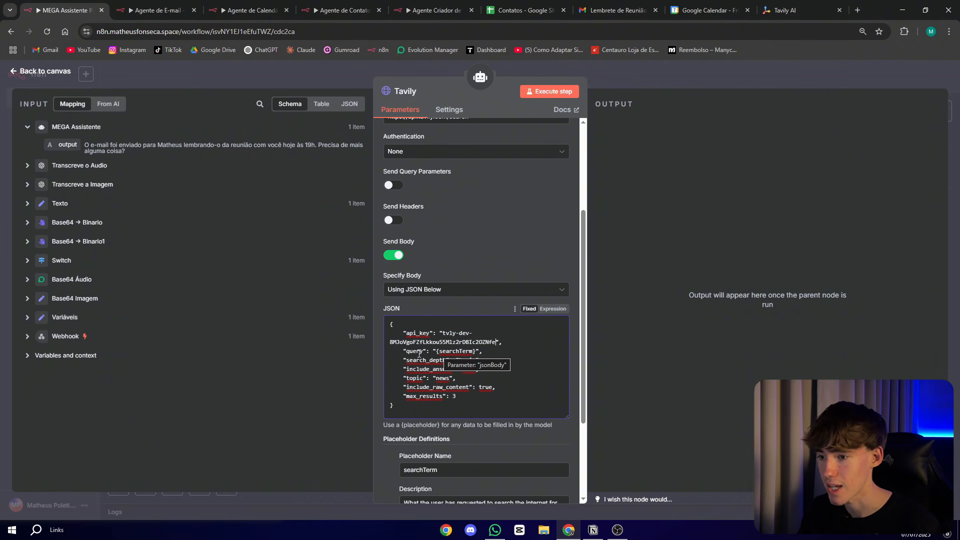
left_click_drag(406, 351, 477, 354)
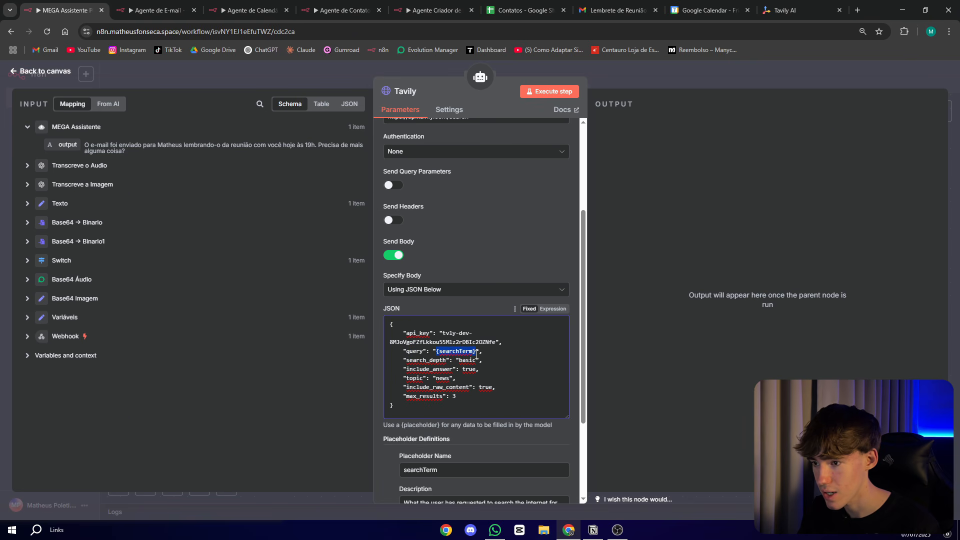
left_click(471, 356)
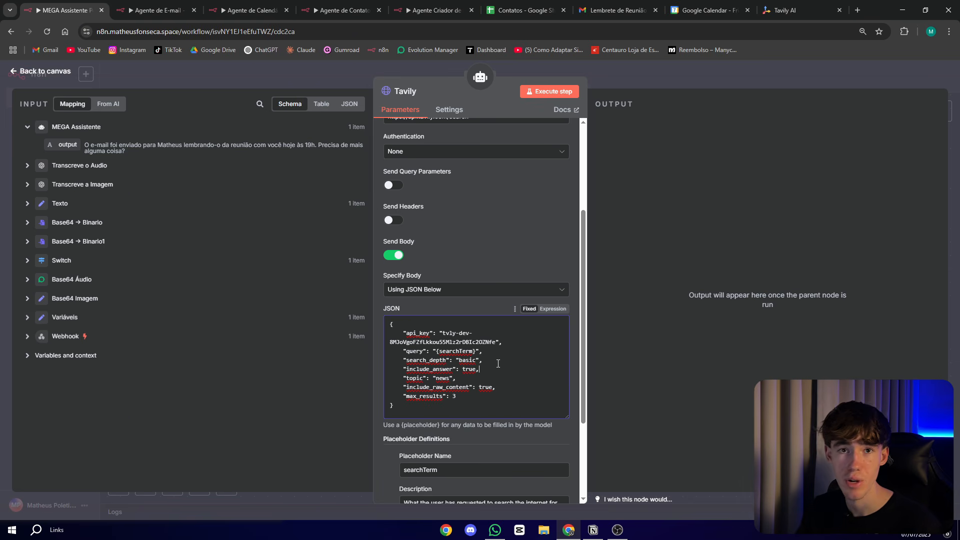
key("Escape")
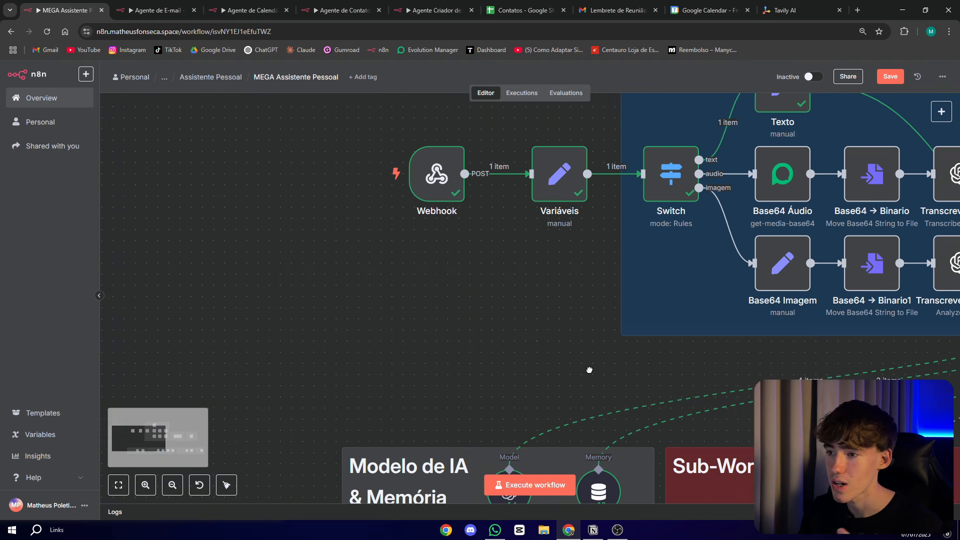
- Open the MEGA Assistente agent's System Message in the enlarged editor and read its Visão Geral section
scroll(589, 370, "right", 10)
scroll(589, 370, "down", 3)
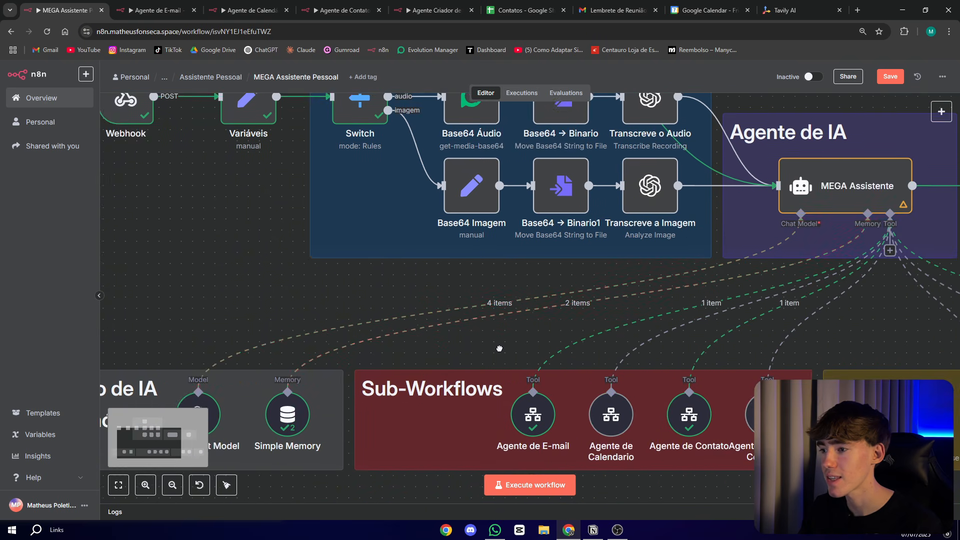
scroll(499, 348, "right", 6)
scroll(550, 359, "up", 1)
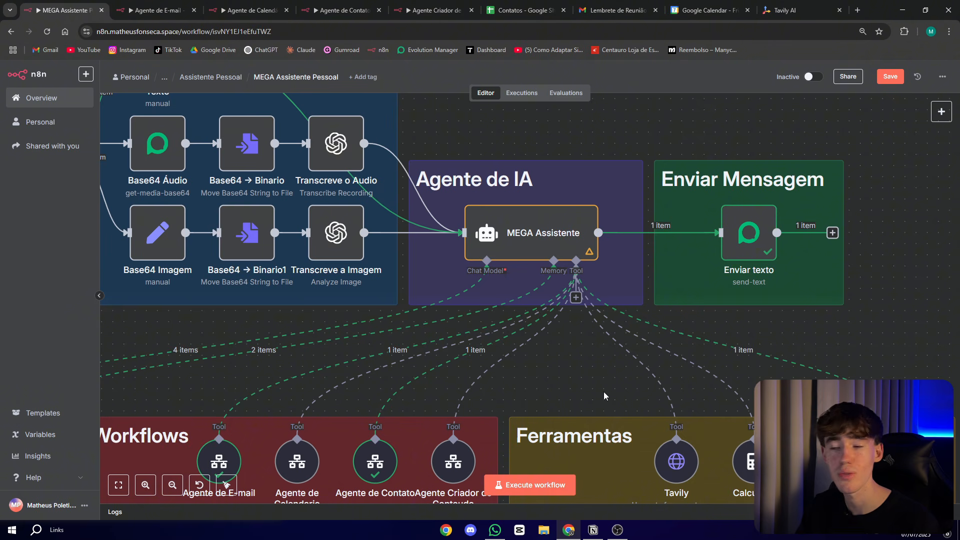
double_click(533, 239)
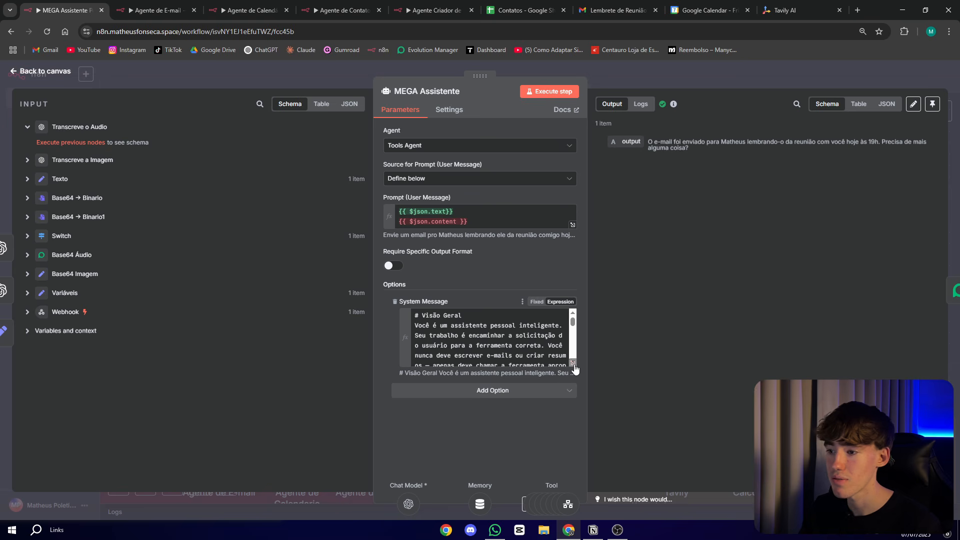
left_click(572, 362)
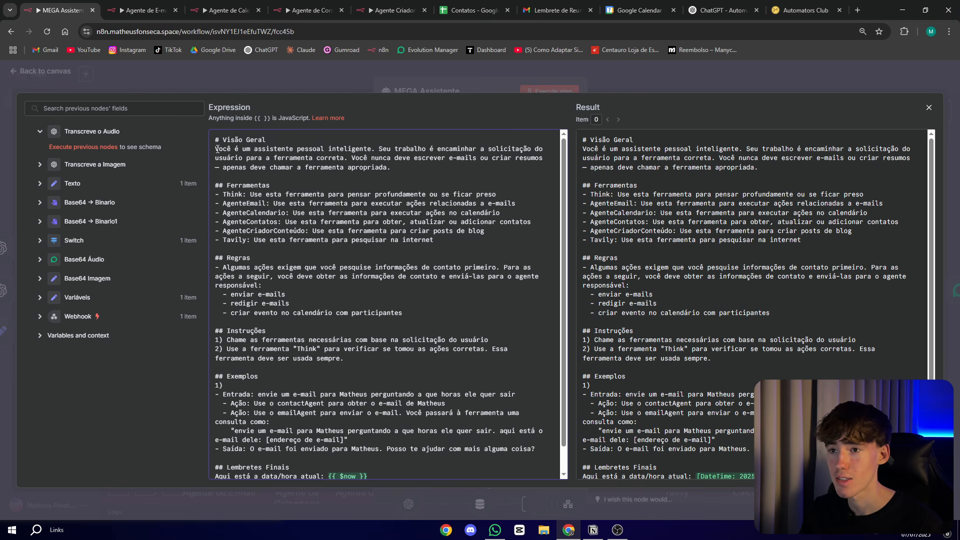
left_click_drag(217, 149, 250, 151)
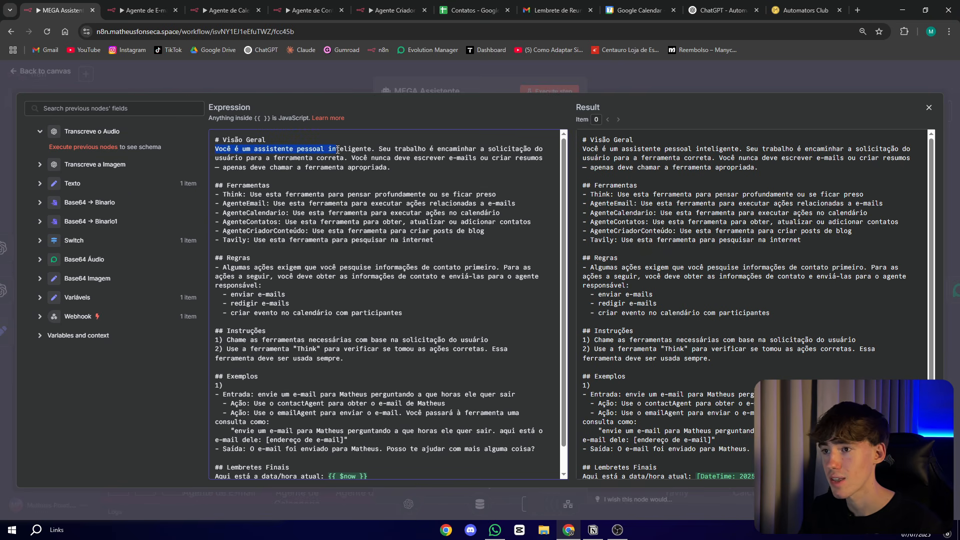
left_click_drag(374, 148, 453, 146)
left_click_drag(510, 152, 352, 165)
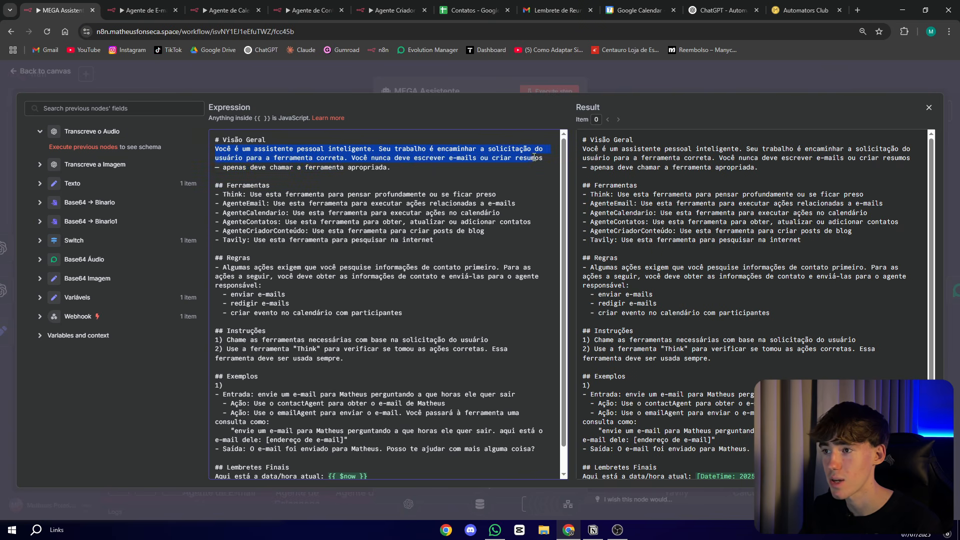
left_click_drag(534, 157, 529, 163)
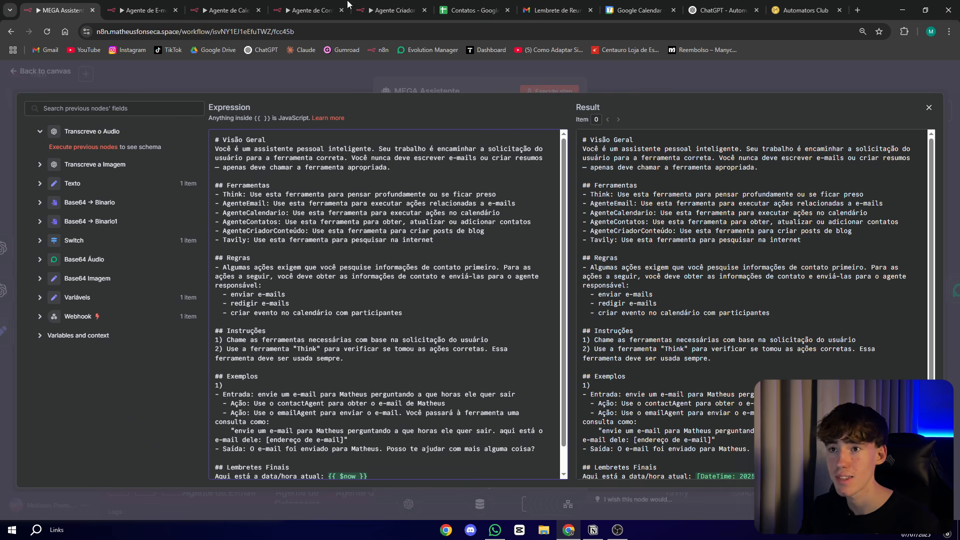
- Look through the sub-agent workflows, including Agente de Calendário, and return to the MEGA Assistente system message
left_click(142, 10)
left_click(219, 6)
key("ctrl+Tab")
key("ctrl+Tab")
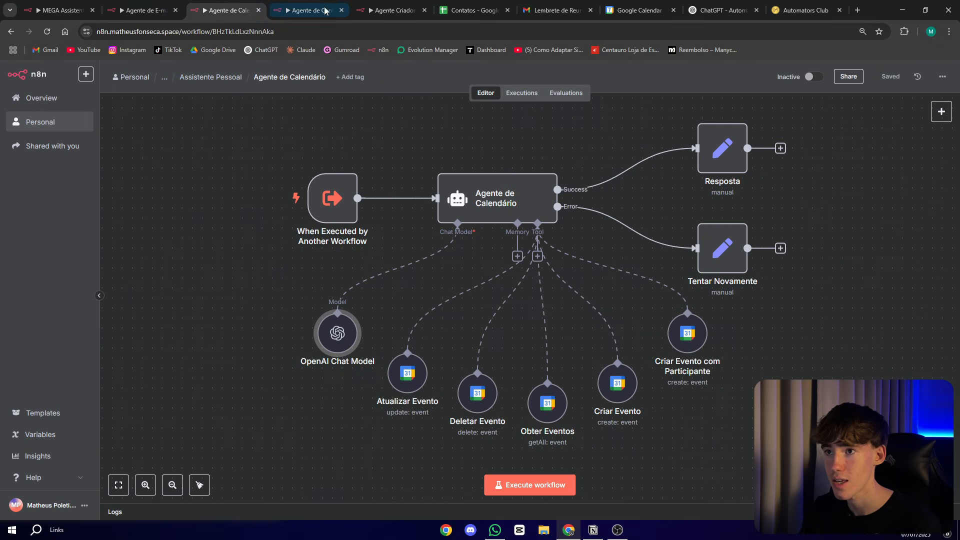
left_click(65, 10)
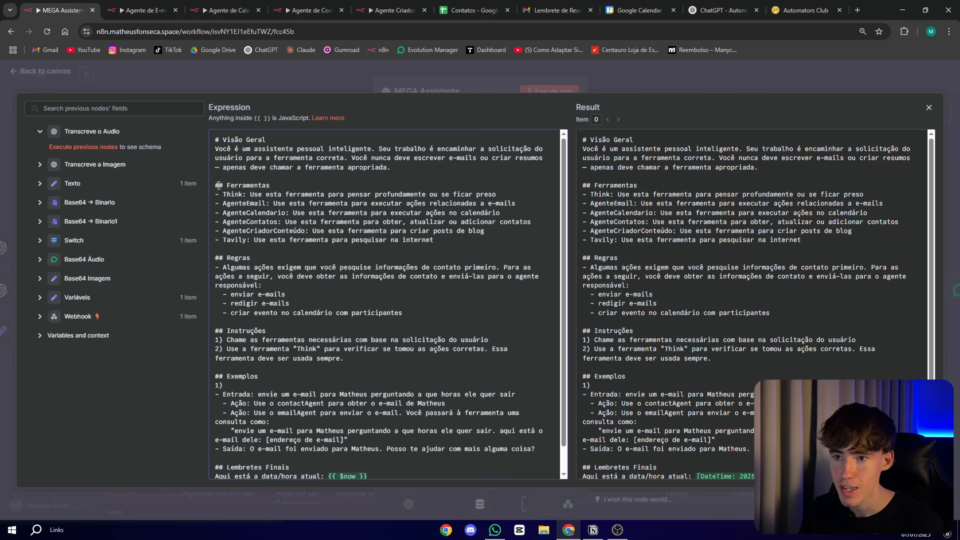
- Read the Ferramentas section of the system message, covering Think, the four agents and Tavily
left_click_drag(216, 186, 398, 231)
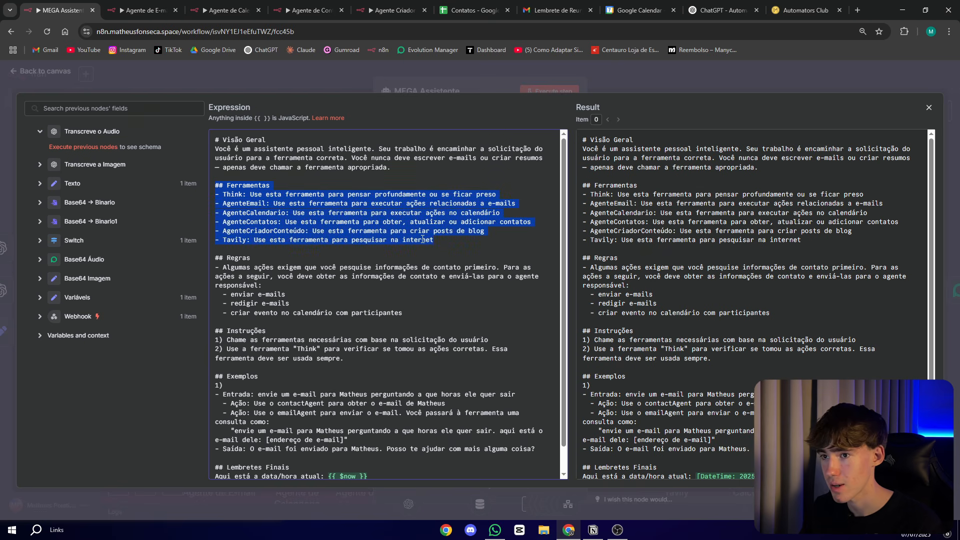
left_click(421, 240)
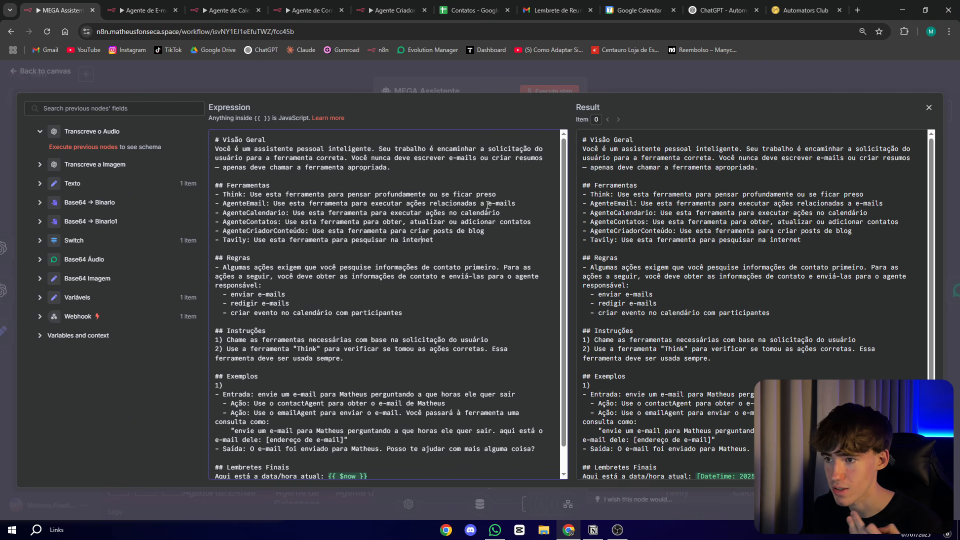
left_click_drag(515, 204, 435, 241)
left_click(443, 243)
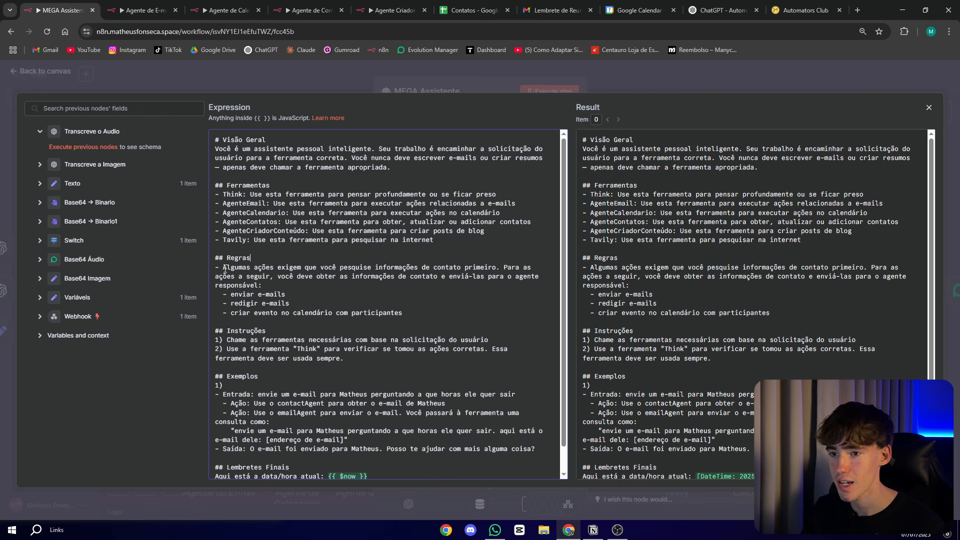
- Read the Regras section on obtaining contact information first, and check the AgenteContatos entry it relies on
left_click_drag(225, 267, 492, 267)
left_click(496, 267)
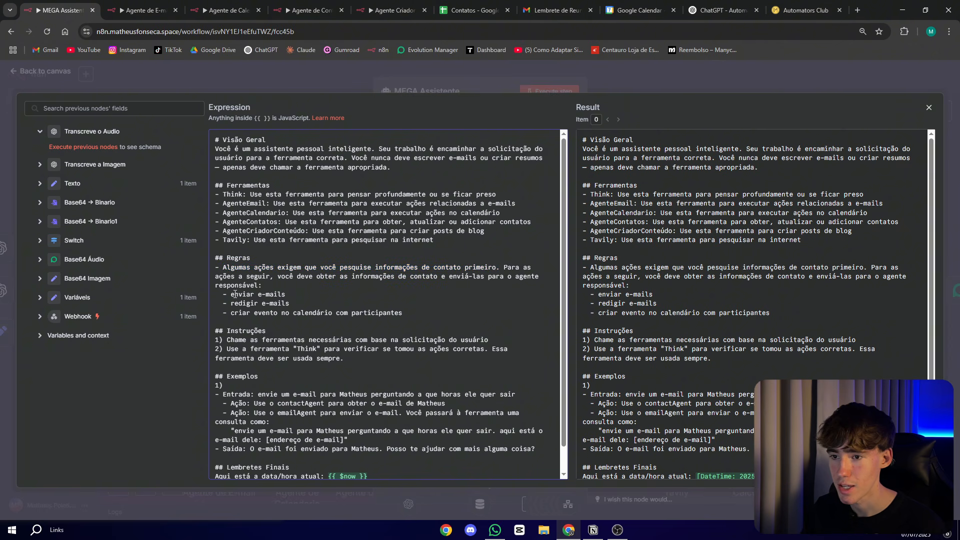
left_click_drag(231, 295, 395, 314)
left_click(408, 314)
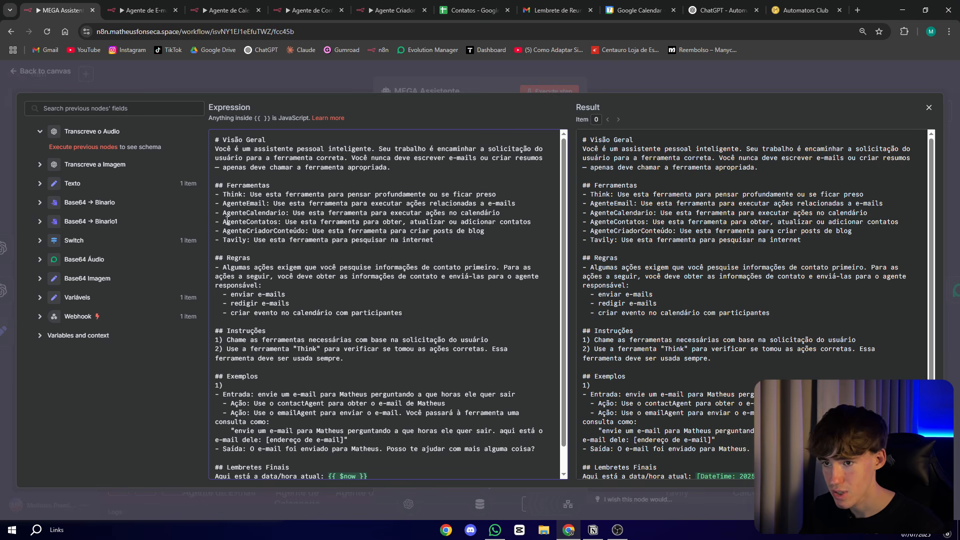
left_click_drag(223, 222, 278, 222)
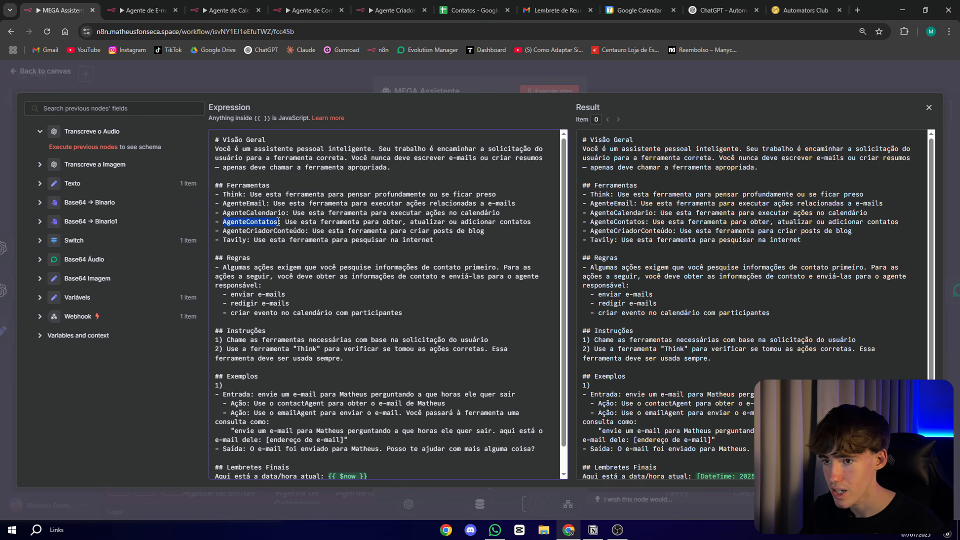
left_click(387, 224)
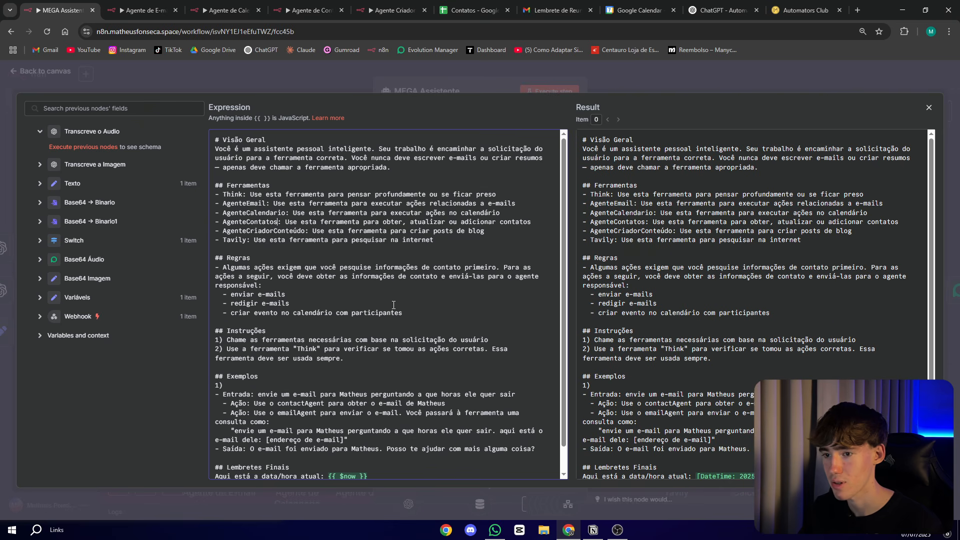
- Read the Instruções, Exemplos and Lembretes Finais sections of the system message, including the {{ $now }} date expression
scroll(394, 304, "down", 1)
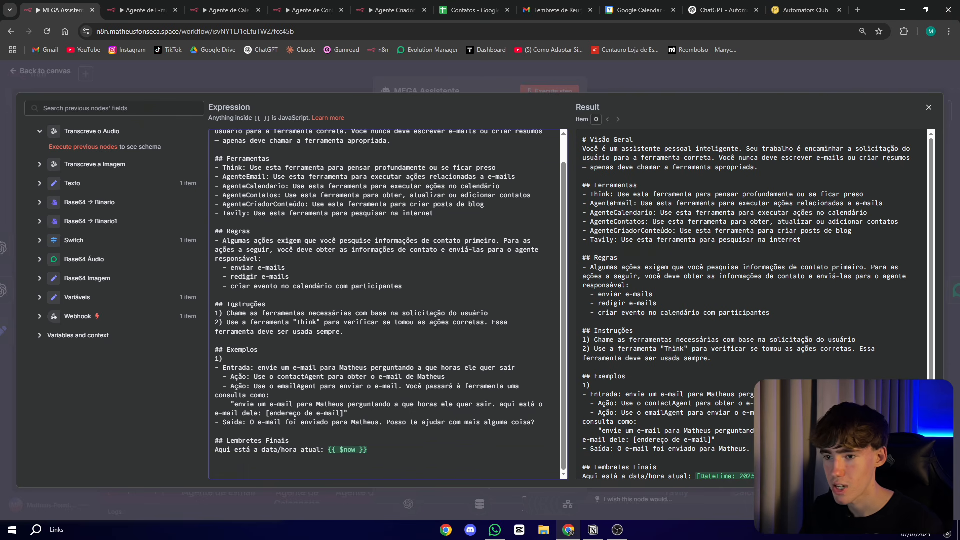
left_click_drag(228, 313, 348, 319)
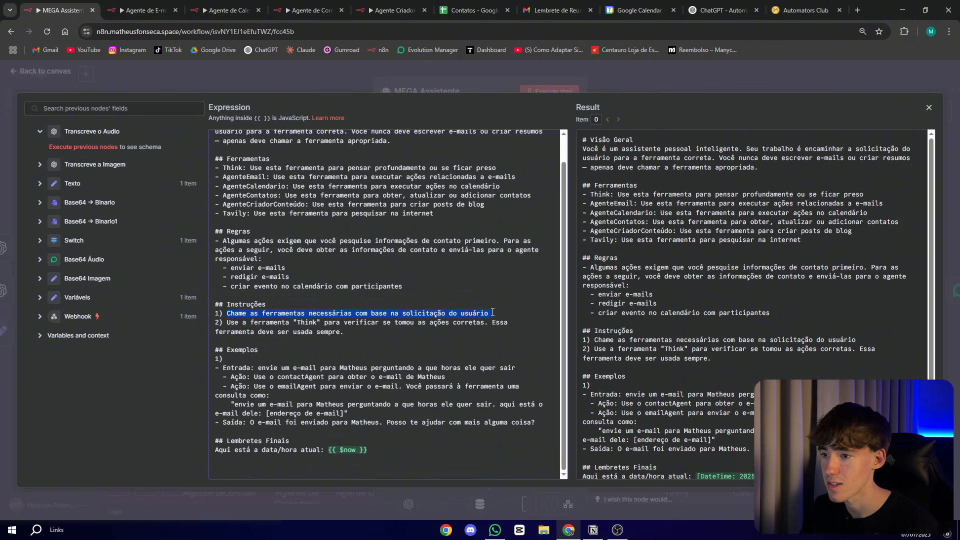
left_click(238, 322)
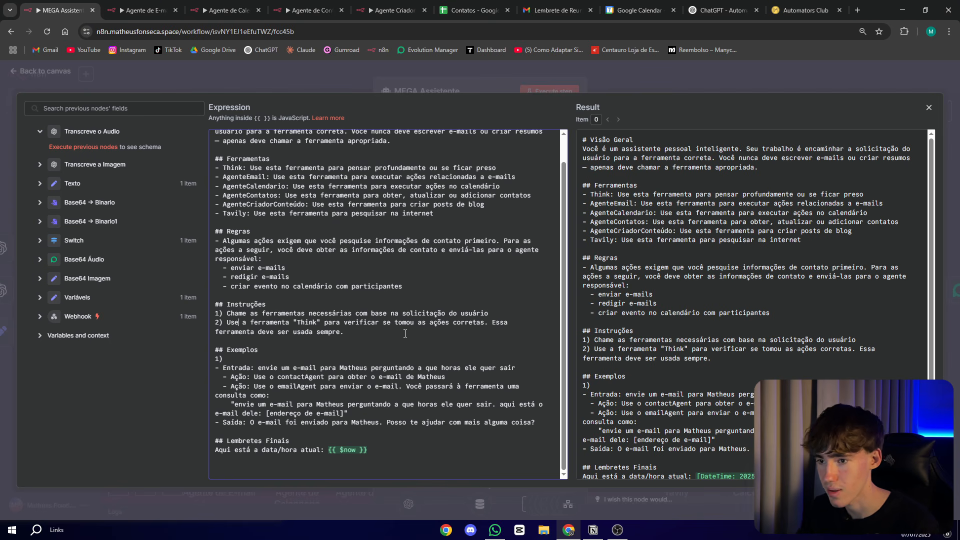
left_click_drag(215, 350, 308, 368)
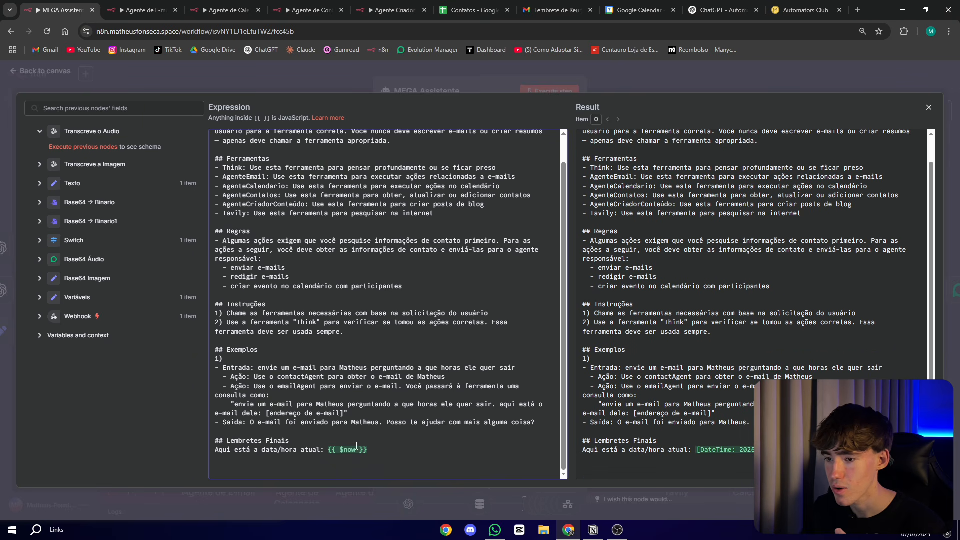
left_click_drag(329, 450, 372, 450)
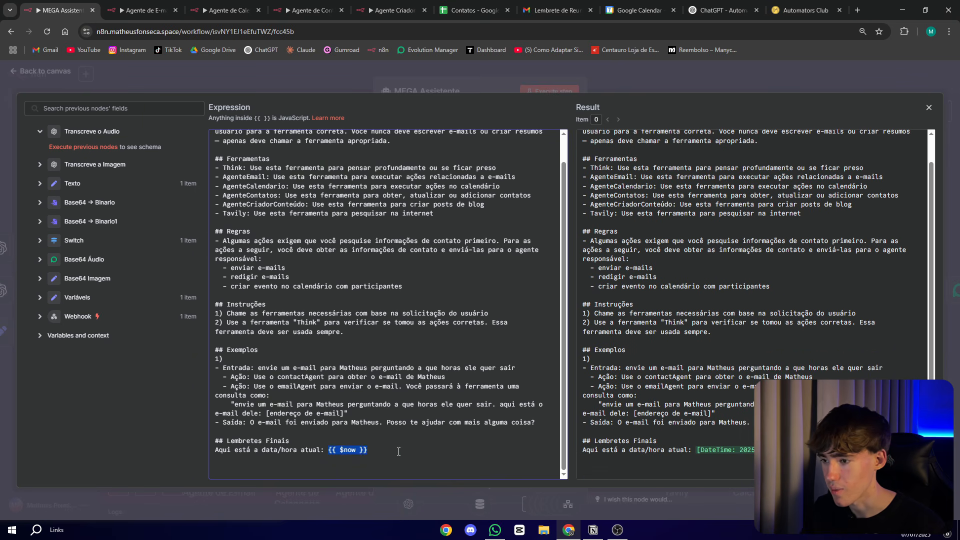
left_click(386, 449)
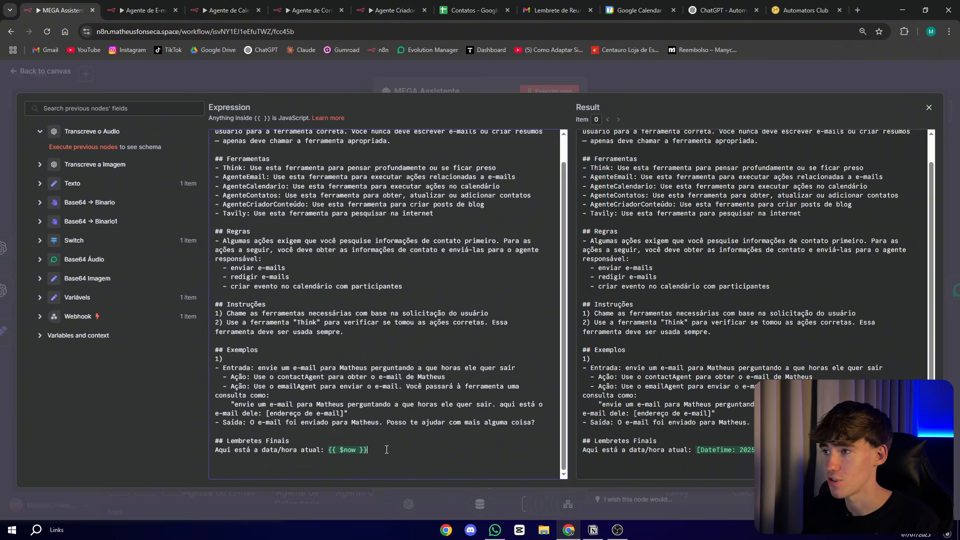
- Capture a screenshot of the MEGA Assistente Pessoal workflow canvas and paste it into the AutomatorPrompt chat in ChatGPT
left_click(716, 9)
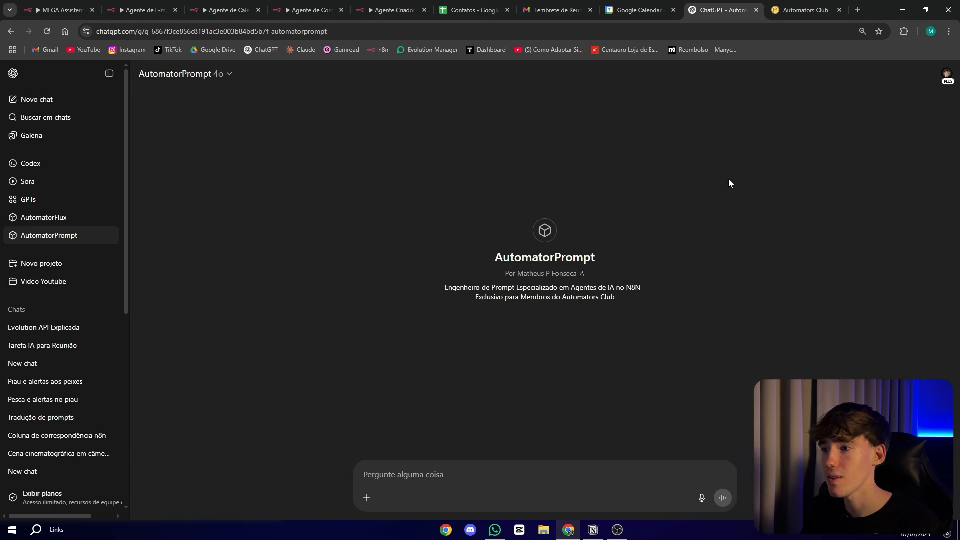
left_click(60, 10)
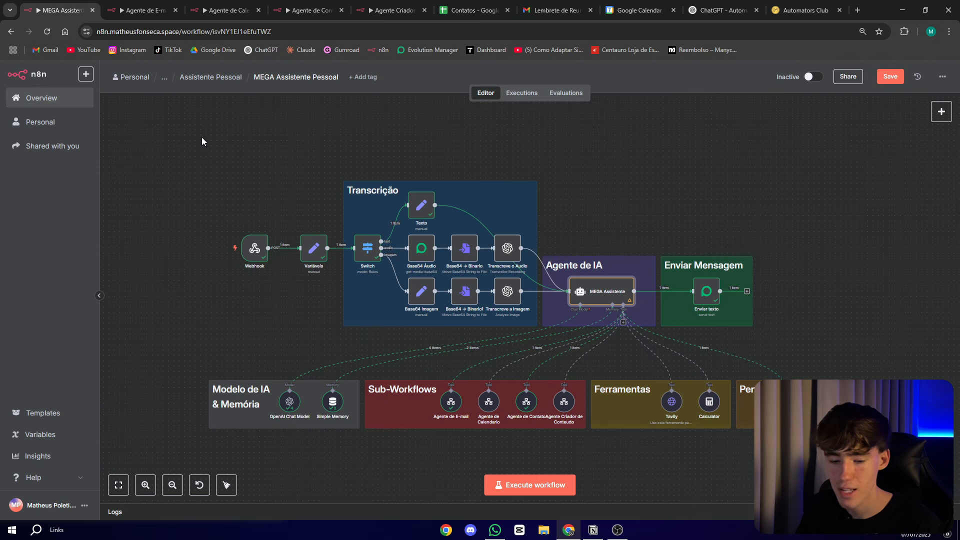
key("super+shift+s")
left_click_drag(153, 123, 856, 462)
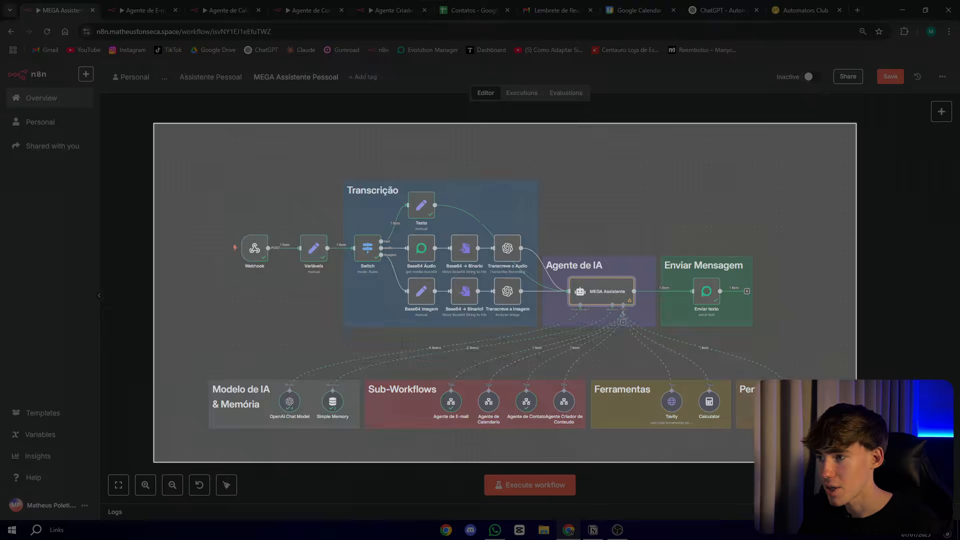
left_click(722, 10)
key("ctrl+v")
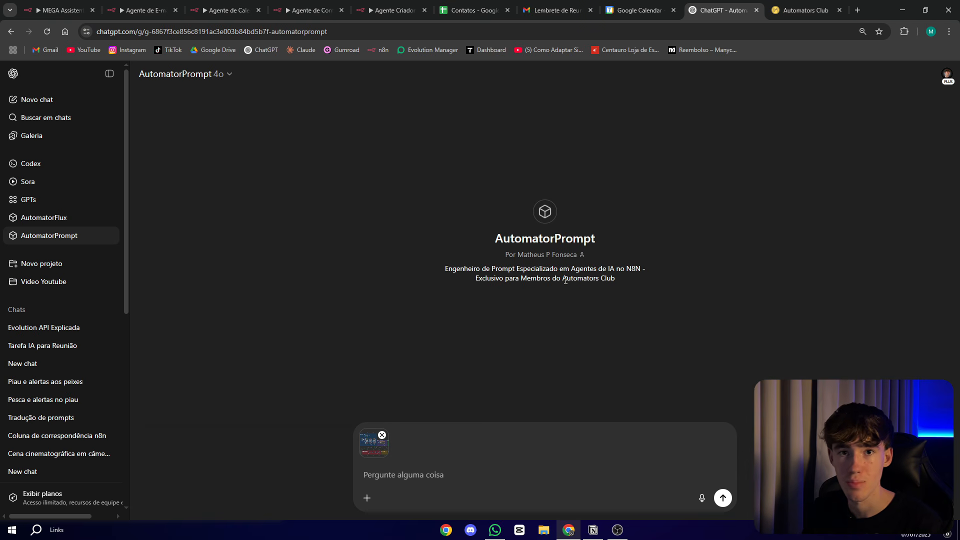
- Switch to the Automators Club site and browse through its course modules from Módulo 1 onward
key("ctrl+Tab")
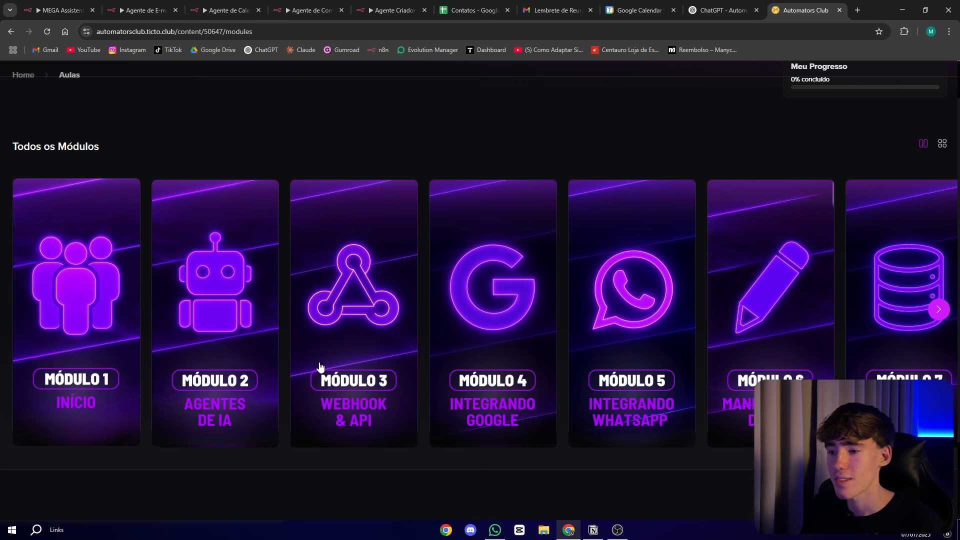
left_click(938, 309)
left_click(938, 309)
left_click(938, 309)
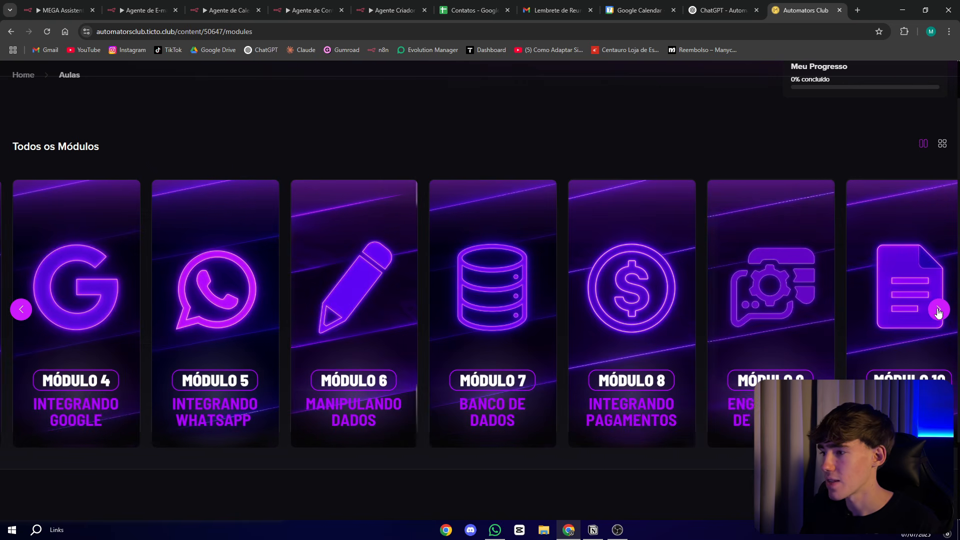
left_click(939, 309)
left_click(938, 309)
left_click(938, 310)
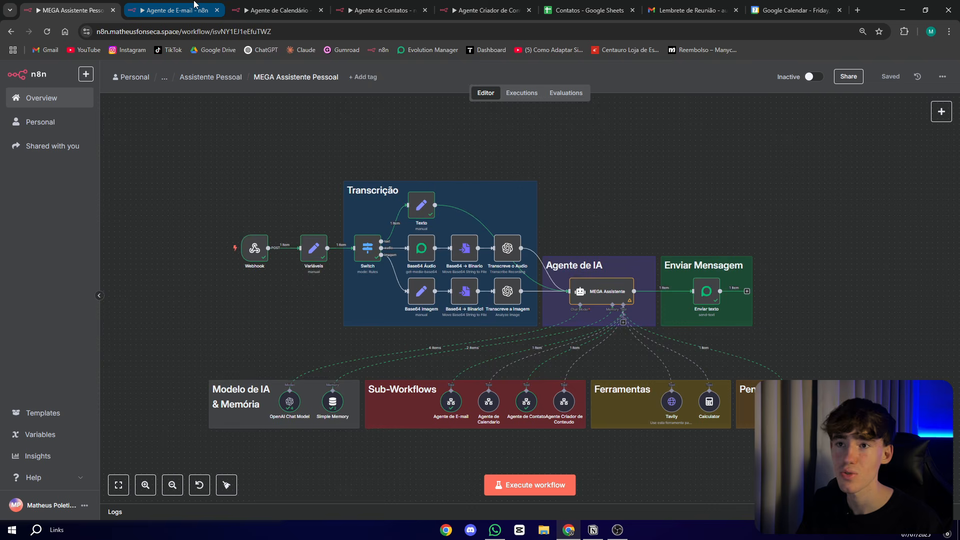
- Look over the Agente de E-mail, Agente de Calendário and Agente de Contatos workflows, and return to MEGA Assistente Pessoal
left_click(183, 6)
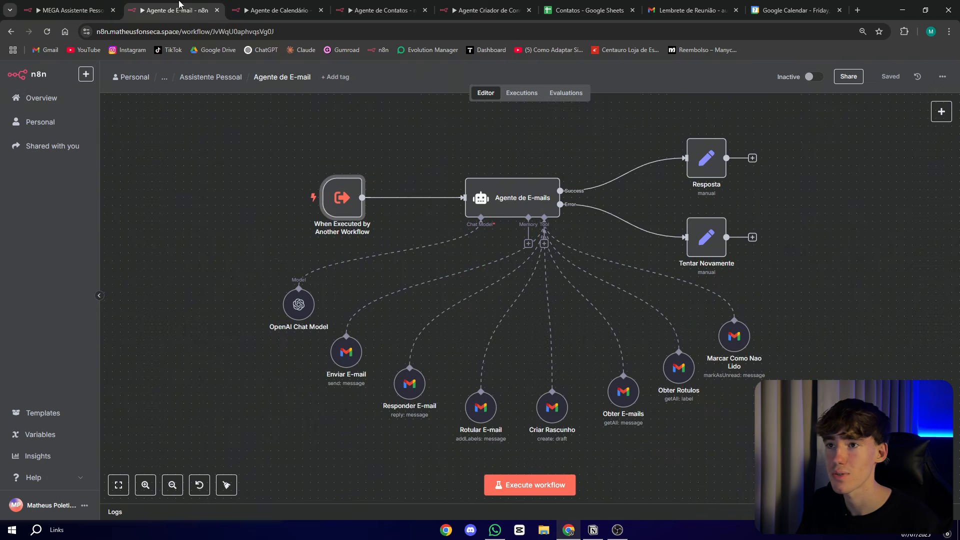
left_click(286, 7)
left_click(378, 8)
left_click(69, 6)
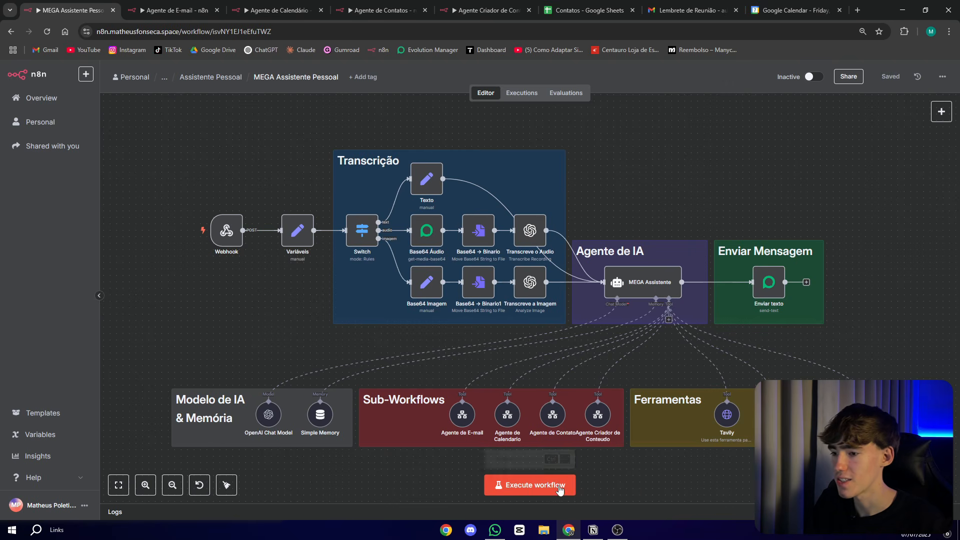
- Start a test execution of the workflow, and record and send an 11-second voice message to Assistente Pessoal in WhatsApp
left_click(529, 486)
left_click(494, 529)
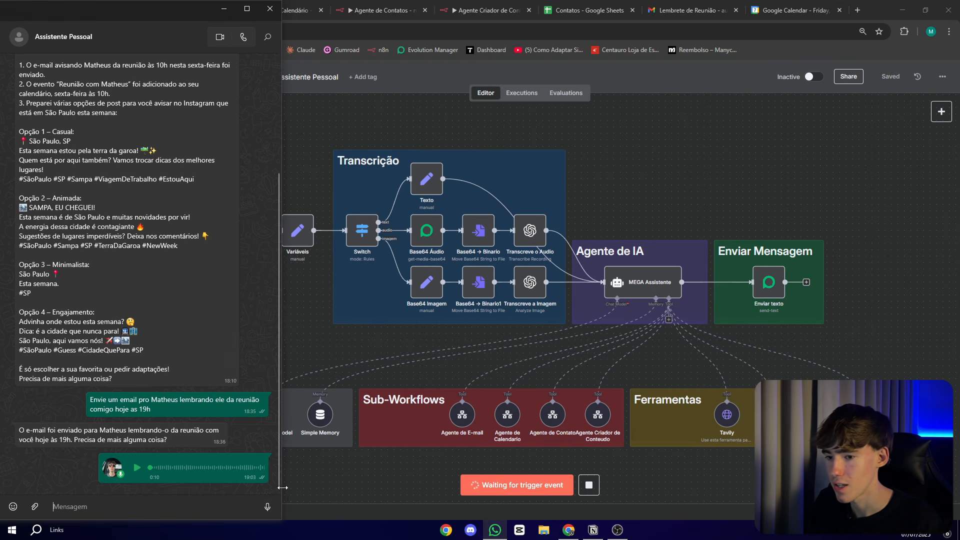
left_click(267, 508)
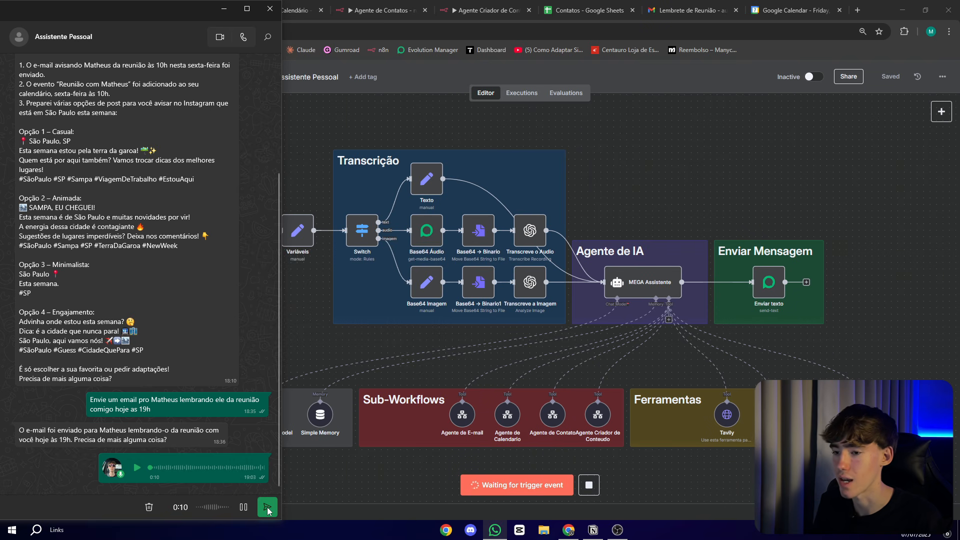
left_click(267, 508)
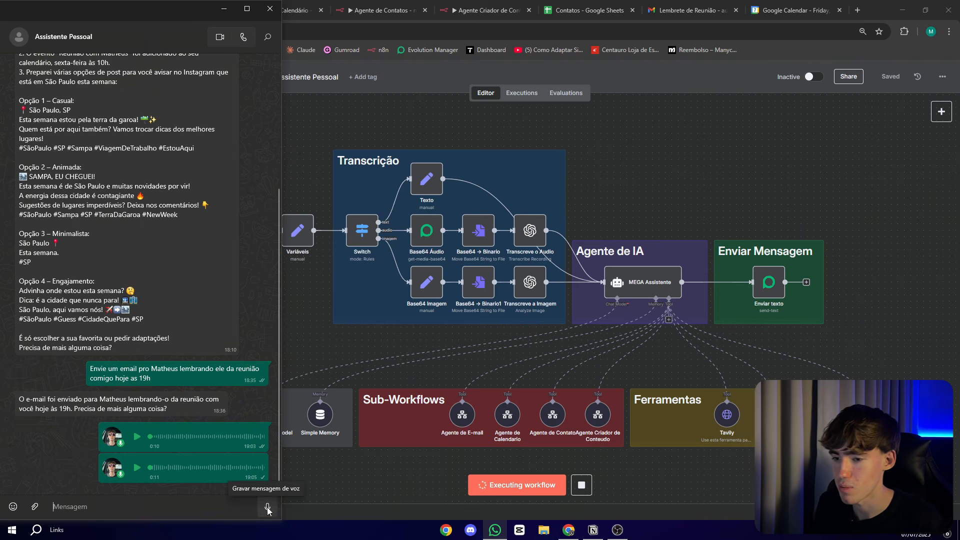
- Follow the running execution on the n8n canvas, examining which sub-workflows and tools MEGA Assistente calls
left_click(322, 330)
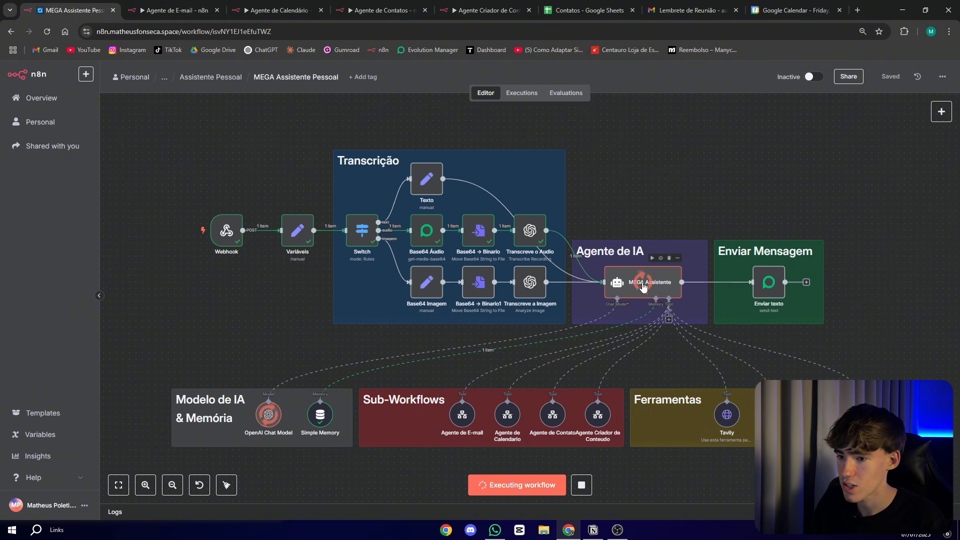
scroll(643, 290, "down", 2)
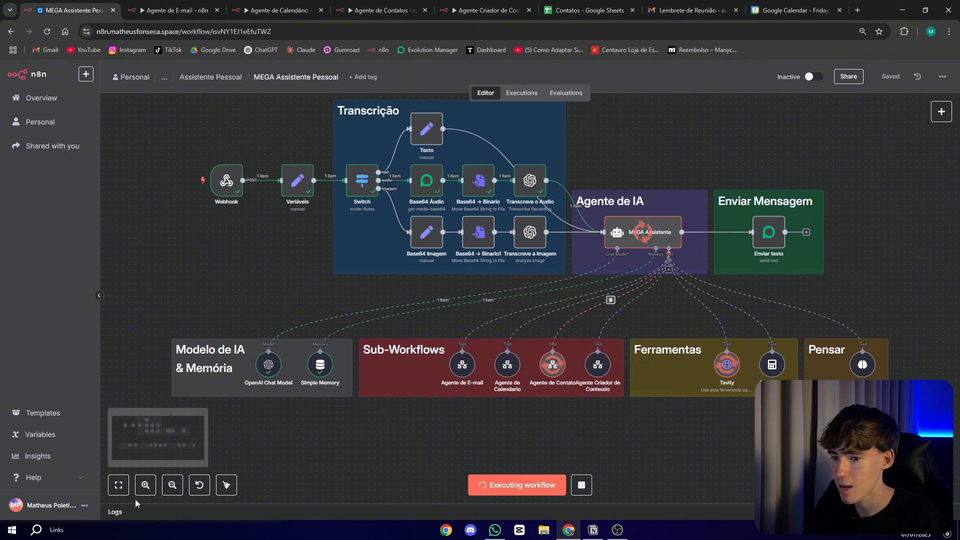
left_click(146, 484)
left_click(145, 484)
left_click(146, 484)
scroll(528, 439, "right", 2)
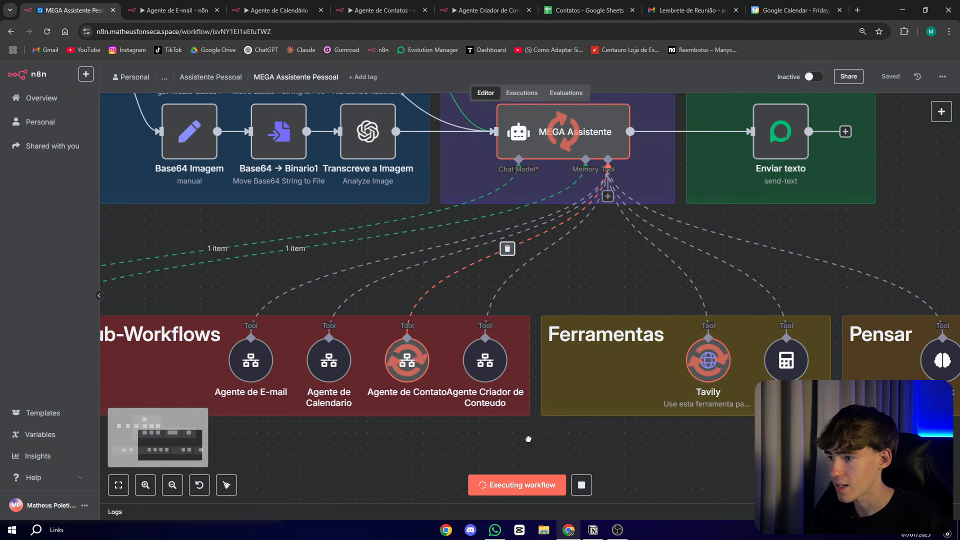
scroll(528, 439, "right", 2)
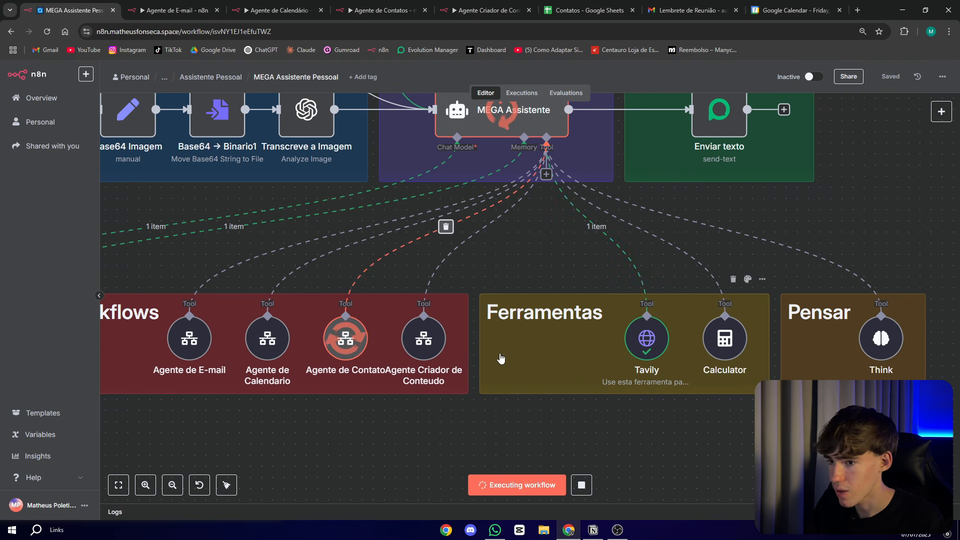
scroll(379, 414, "left", 2)
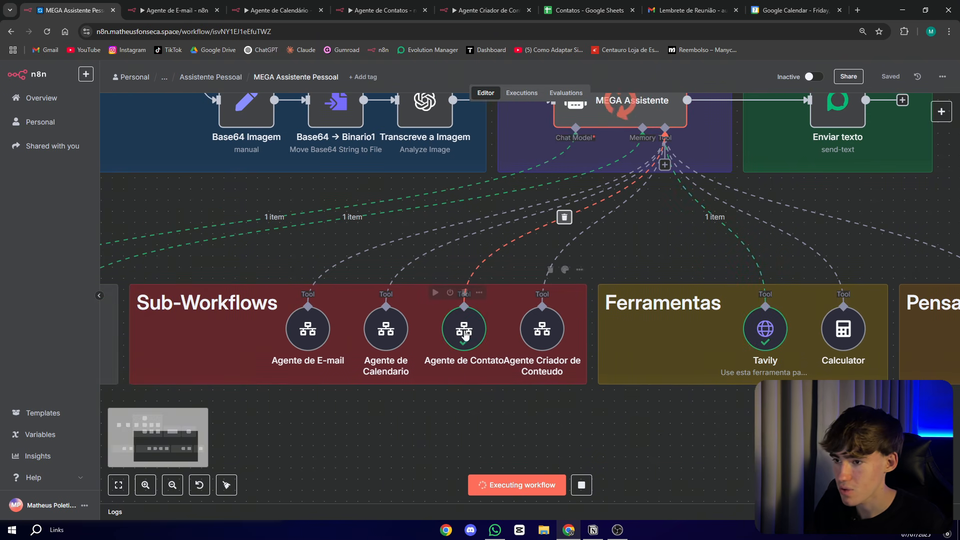
scroll(621, 435, "up", 1)
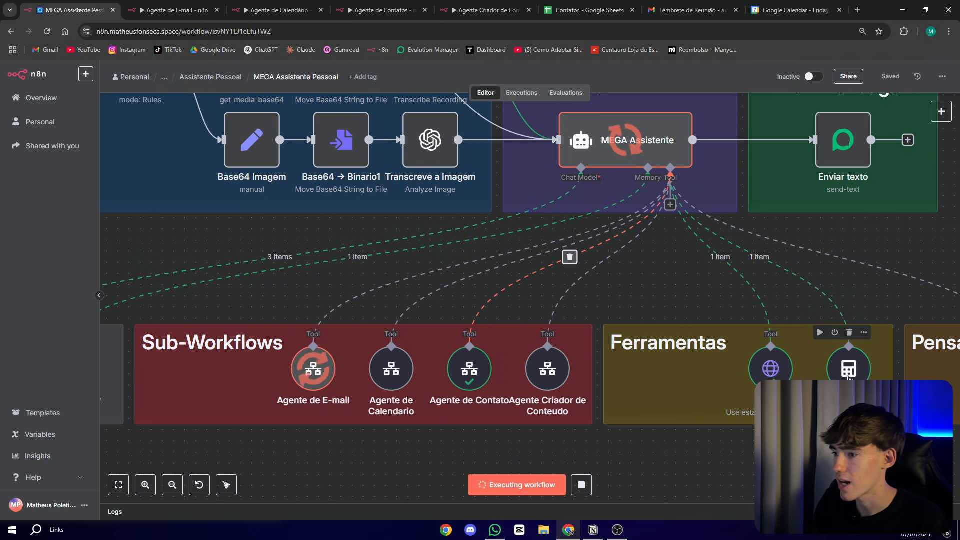
scroll(497, 429, "left", 2)
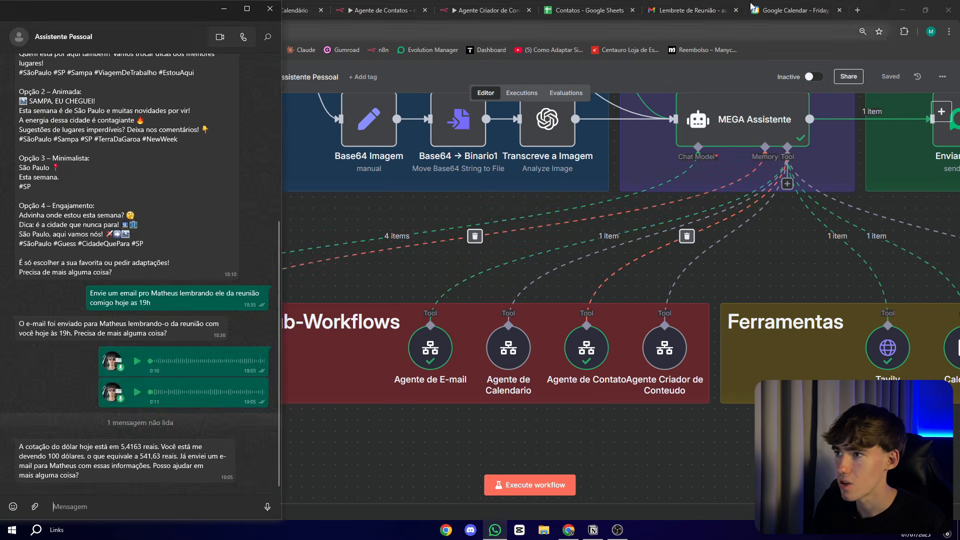
- Open the "Cotação do Dólar e Valor Devido" message in the Gmail inbox and read its body and signature
left_click(744, 7)
left_click(152, 109)
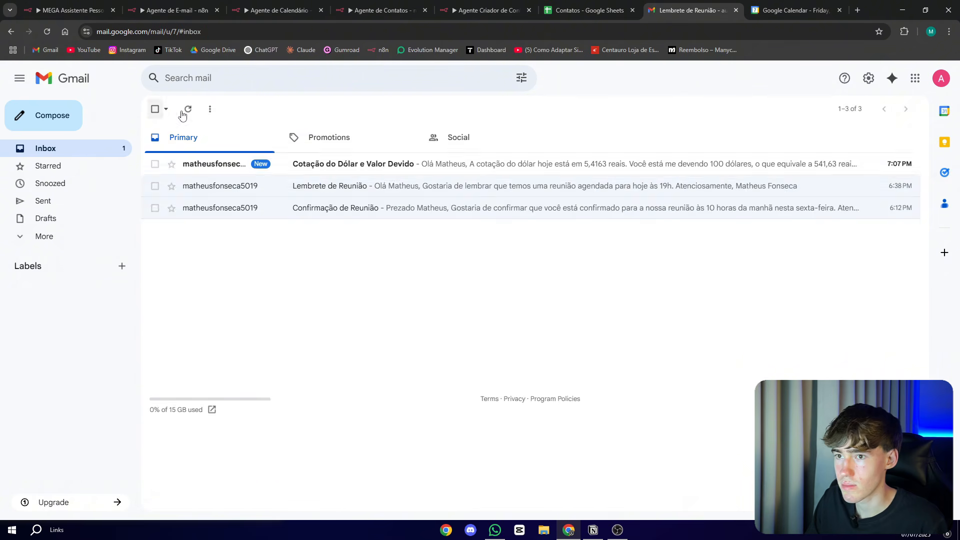
left_click(349, 161)
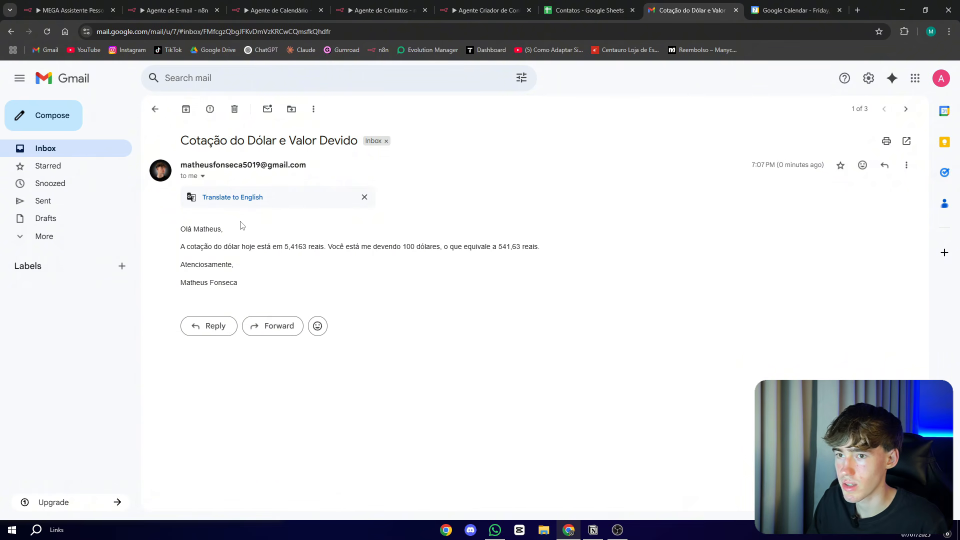
left_click_drag(182, 228, 502, 250)
left_click(199, 254)
left_click(293, 250)
left_click(510, 248)
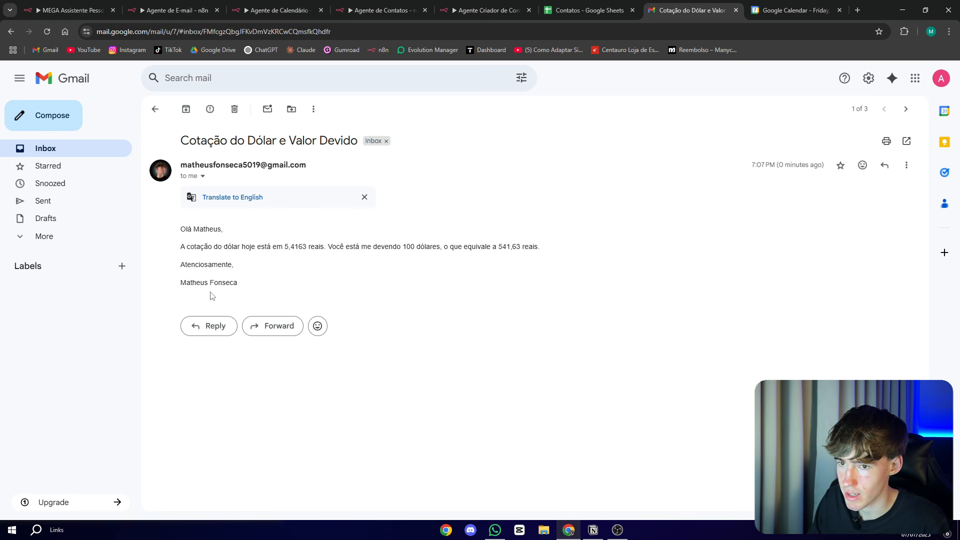
double_click(189, 265)
left_click_drag(186, 280, 225, 293)
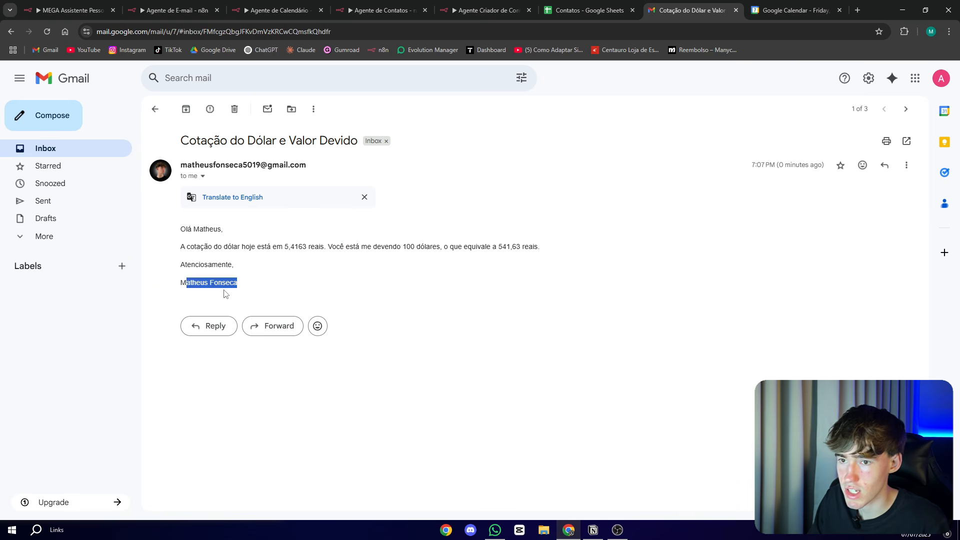
left_click(230, 281)
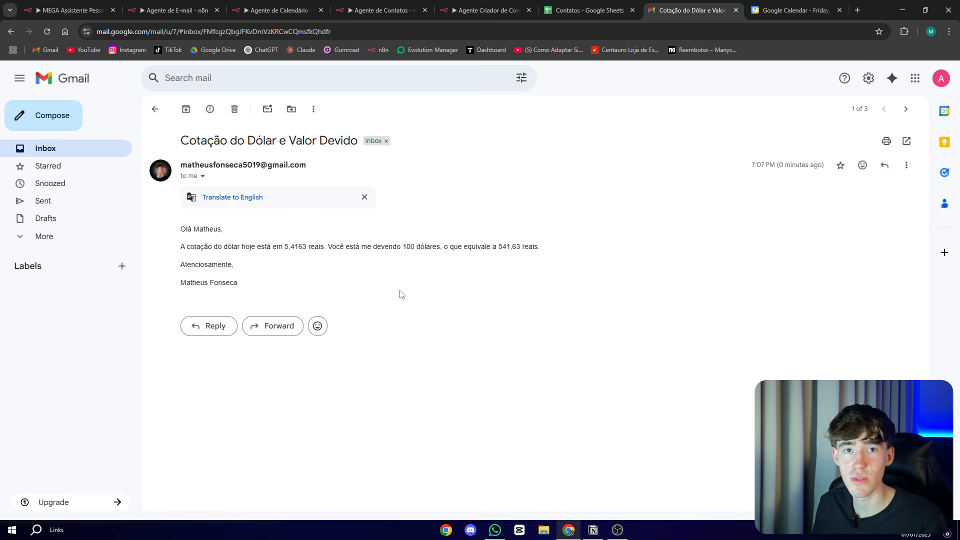
- Start another test execution and send a WhatsApp message asking for a ChatGPT blog placed in a Gmail draft for the contact
key("ctrl+1")
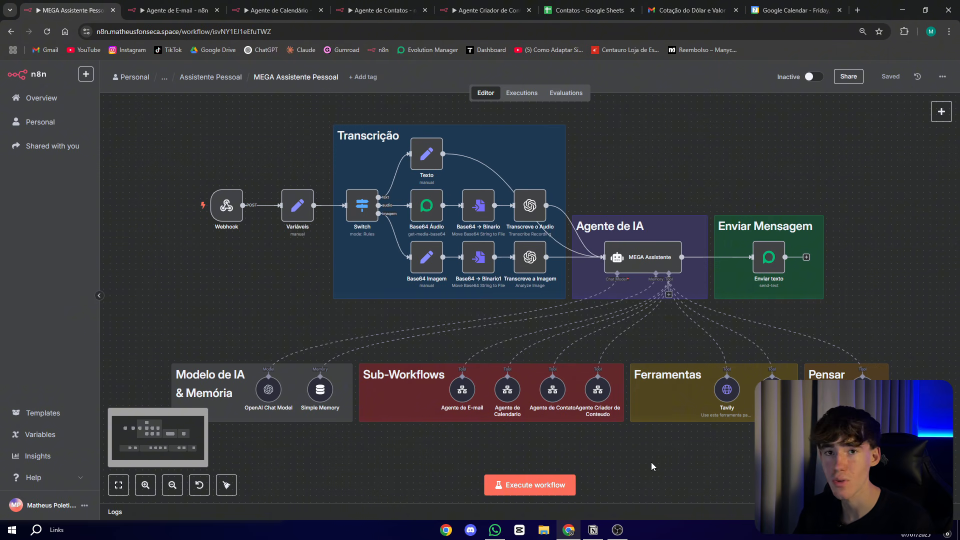
left_click(494, 529)
triple_click(53, 499)
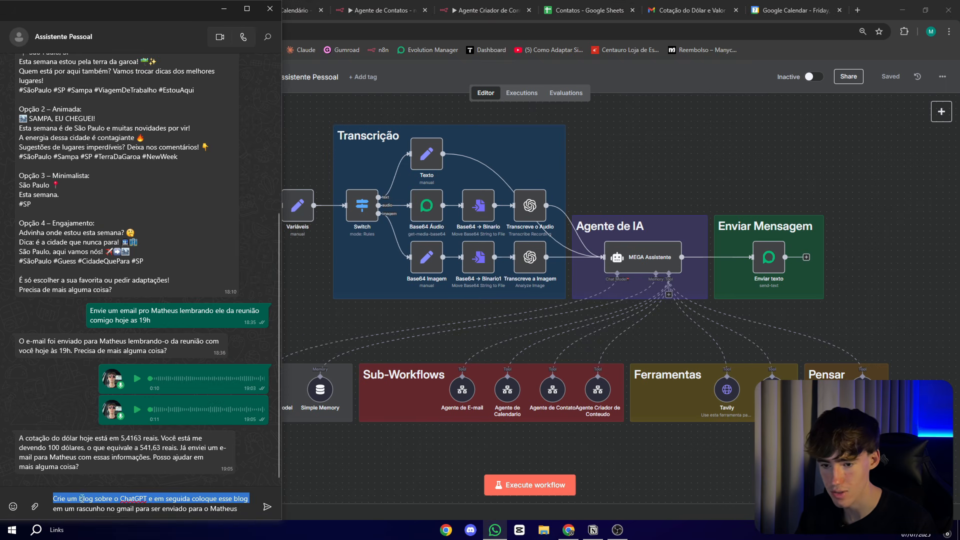
left_click(70, 504)
left_click_drag(53, 498, 135, 513)
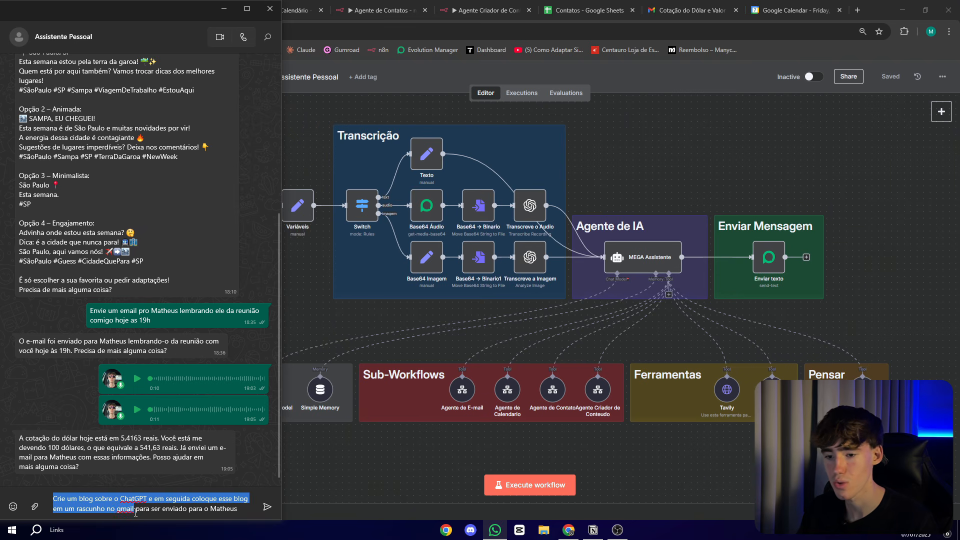
left_click(508, 487)
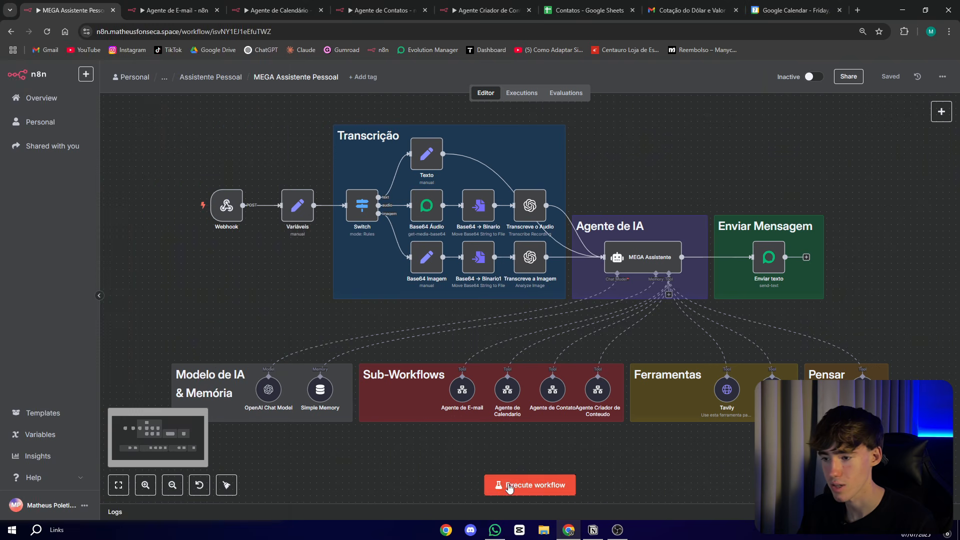
left_click(509, 488)
key("alt+Tab")
key("Return")
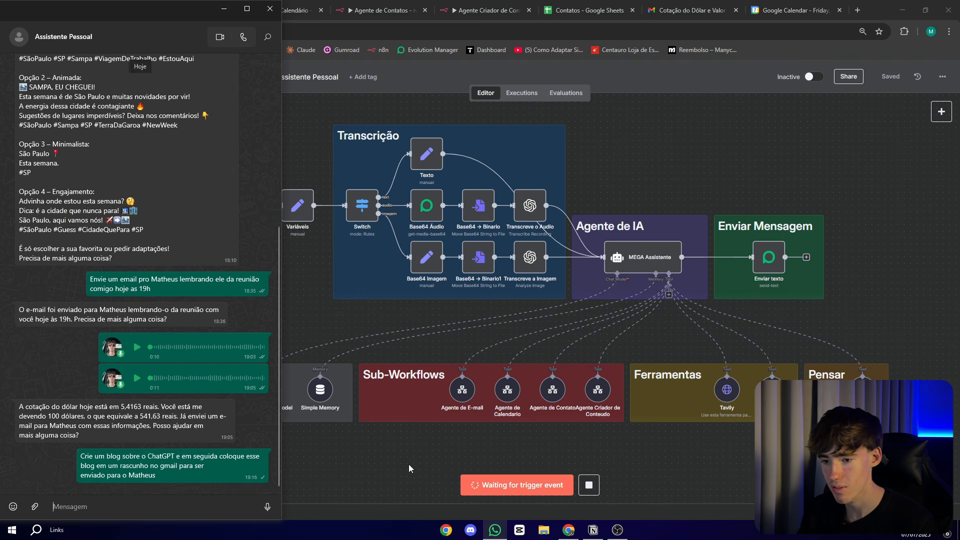
- Follow the new execution on the n8n canvas, examining the sub-workflows called for the blog and e-mail draft
left_click(376, 455)
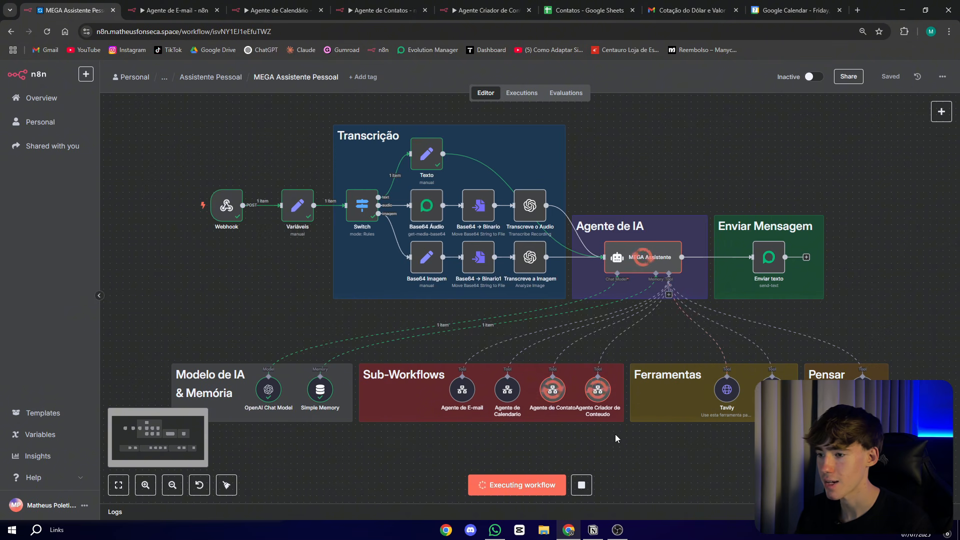
scroll(418, 446, "right", 2)
left_click(146, 485)
left_click(146, 485)
left_click(146, 484)
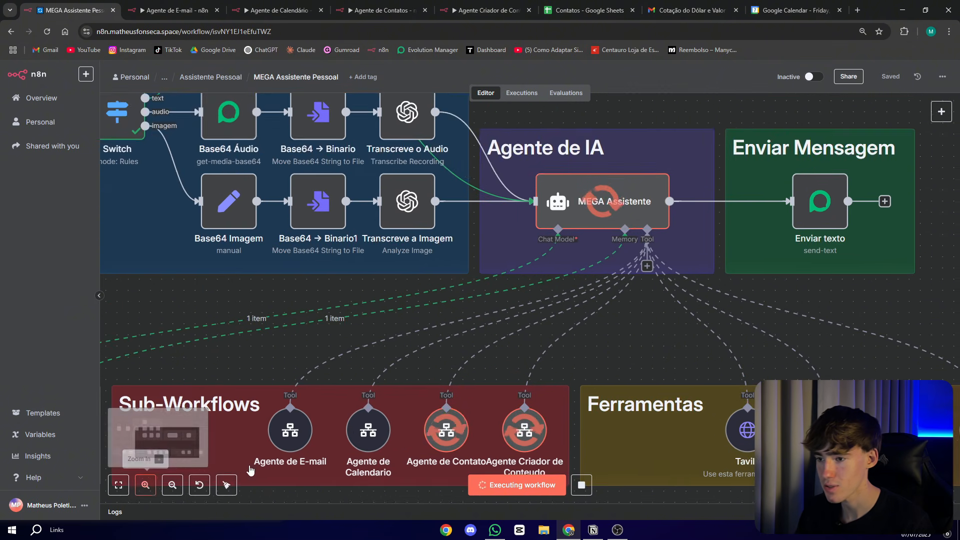
scroll(718, 421, "down", 3)
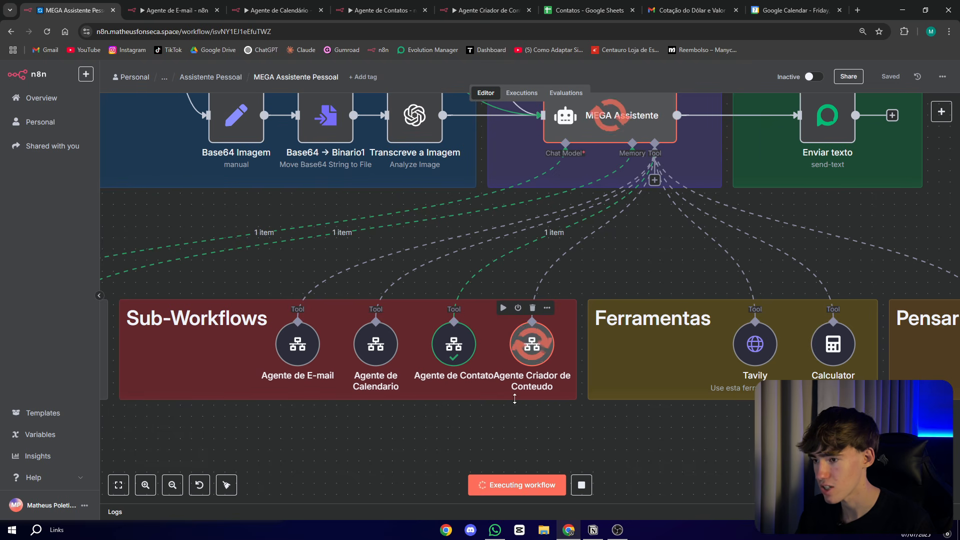
scroll(463, 434, "left", 2)
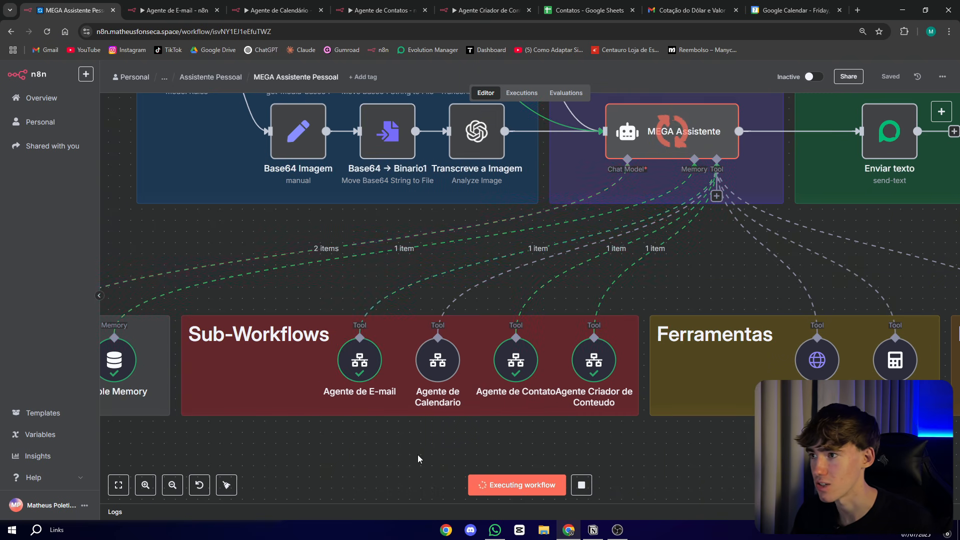
- Read the assistant's WhatsApp reply about the ChatGPT blog and the e-mail draft
key("alt+Tab")
left_click_drag(31, 456, 131, 469)
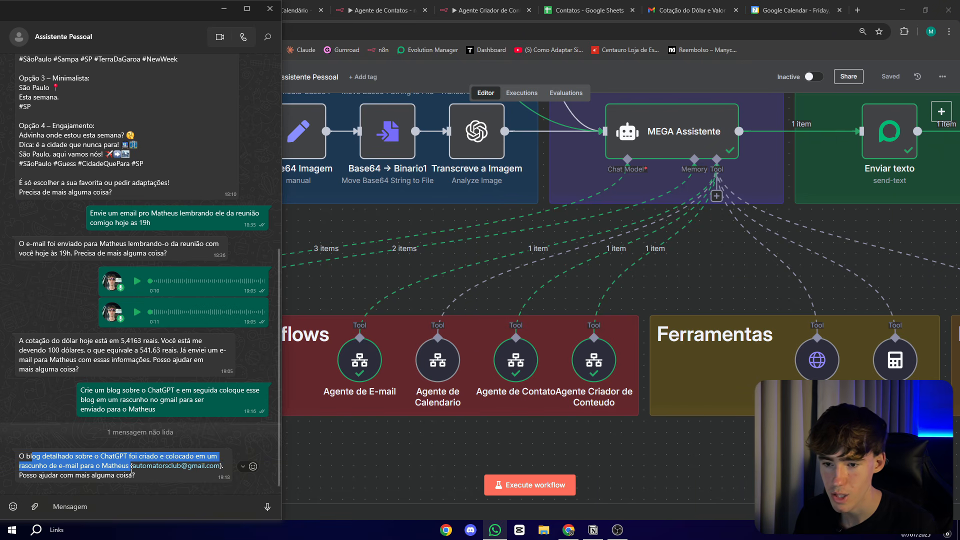
left_click_drag(43, 475, 136, 476)
left_click(134, 476)
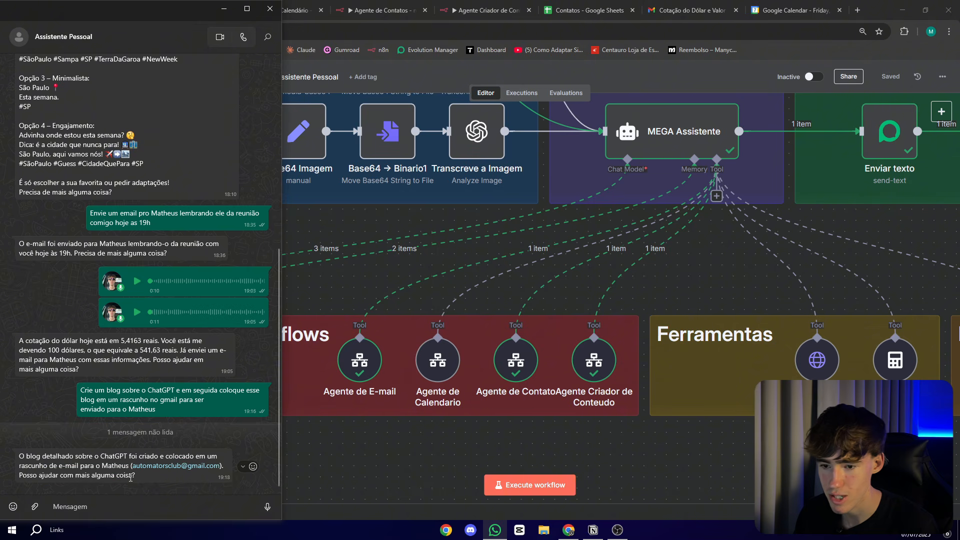
- Switch Gmail to the account the assistant sends from and check its drafts for the "Blog sobre ChatGPT" message
left_click(414, 450)
left_click(690, 10)
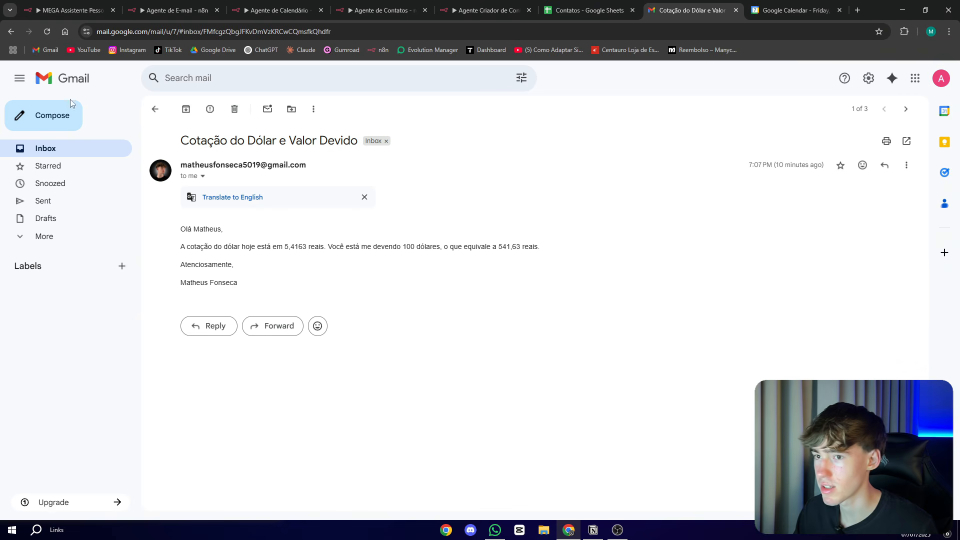
left_click(940, 78)
left_click(868, 322)
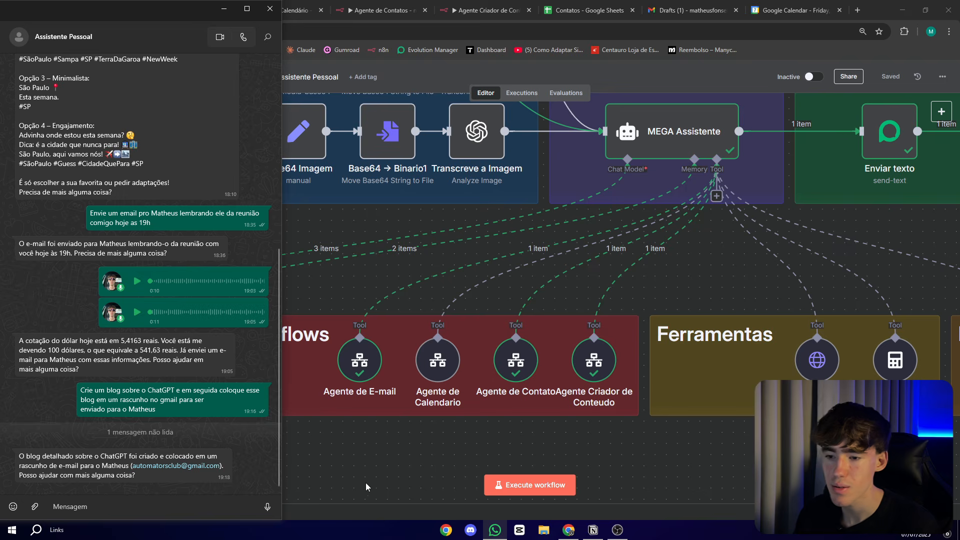
left_click(362, 446)
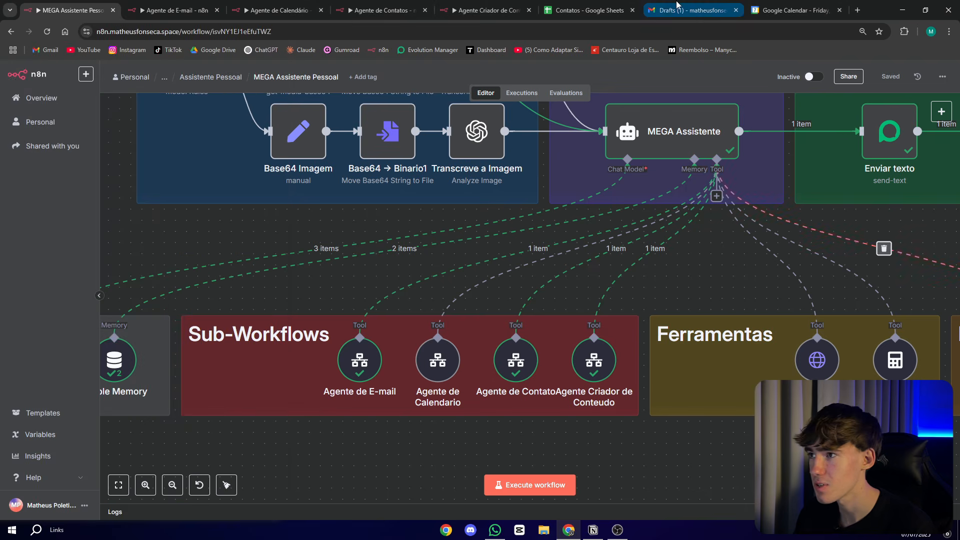
left_click(689, 10)
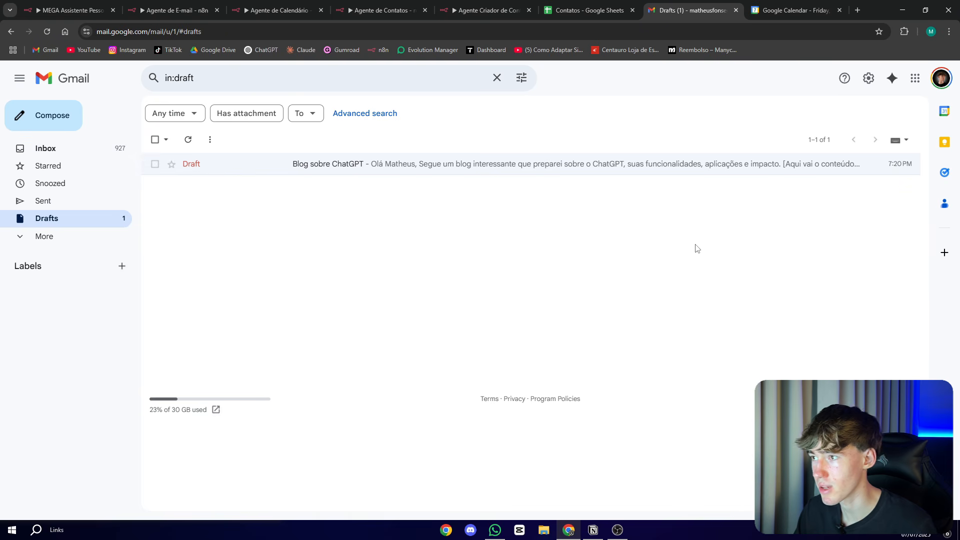
- Look through the MEGA Assistente Pessoal workflow and its e-mail, calendar, contacts and content creator agent workflows
left_click(87, 6)
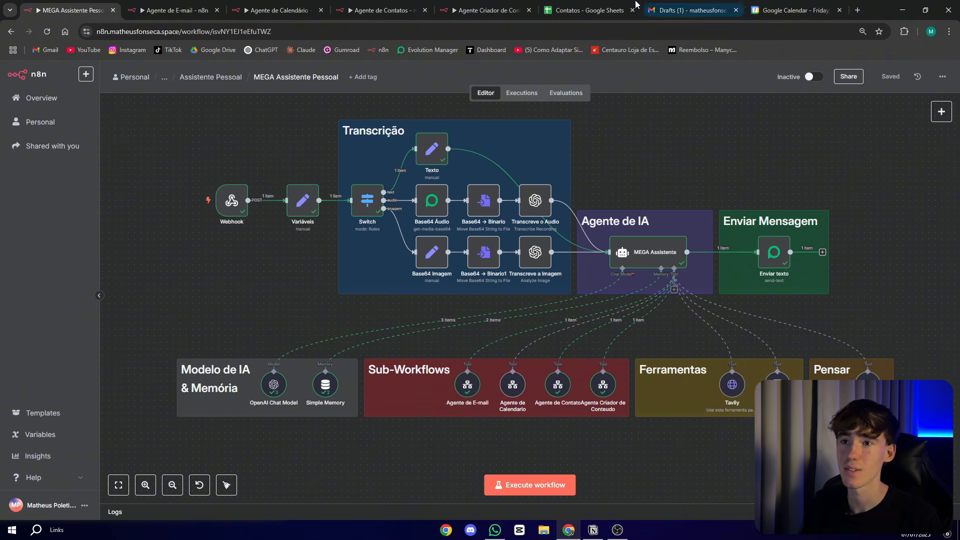
left_click(175, 10)
left_click(268, 6)
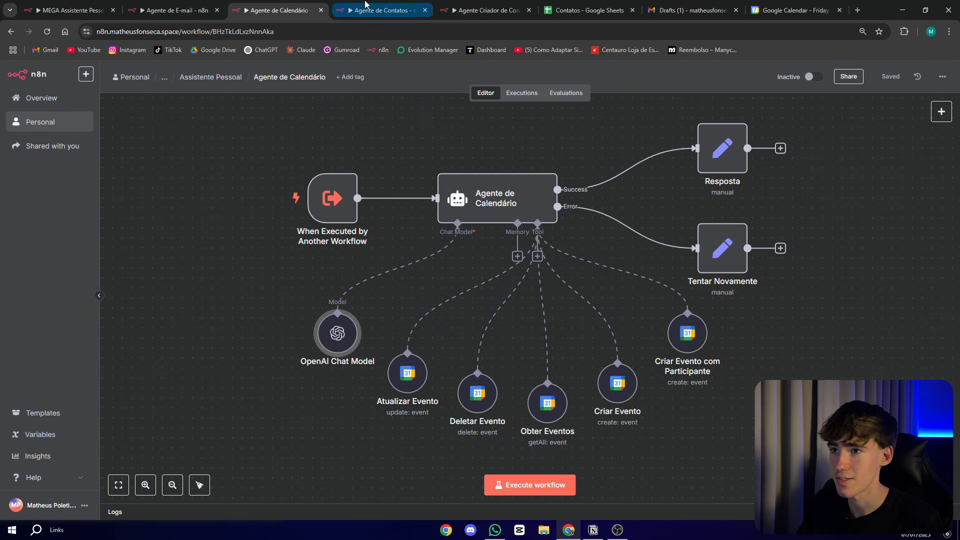
left_click(379, 10)
left_click(485, 10)
left_click(183, 6)
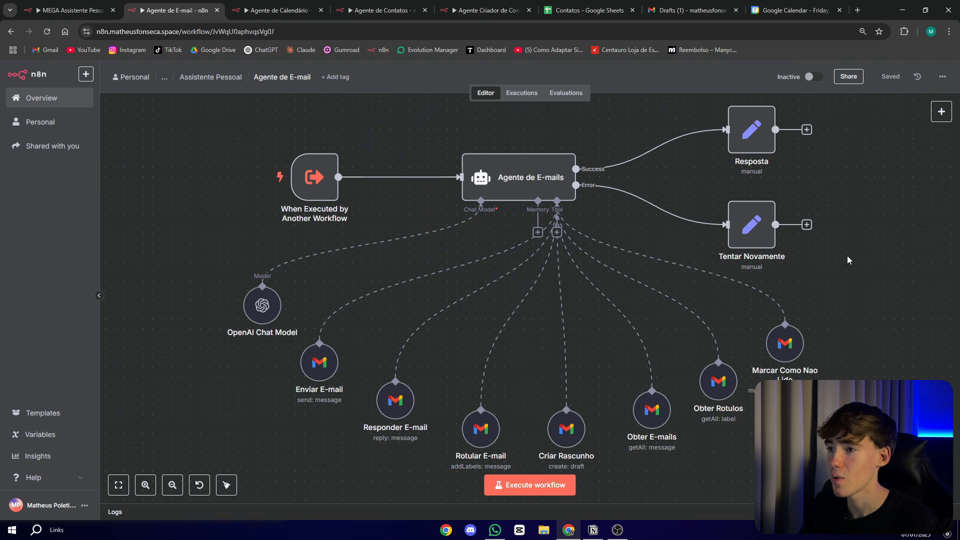
- Check which OpenAI model the Agente de E-mail workflow uses, and look closely at its trigger node
double_click(262, 305)
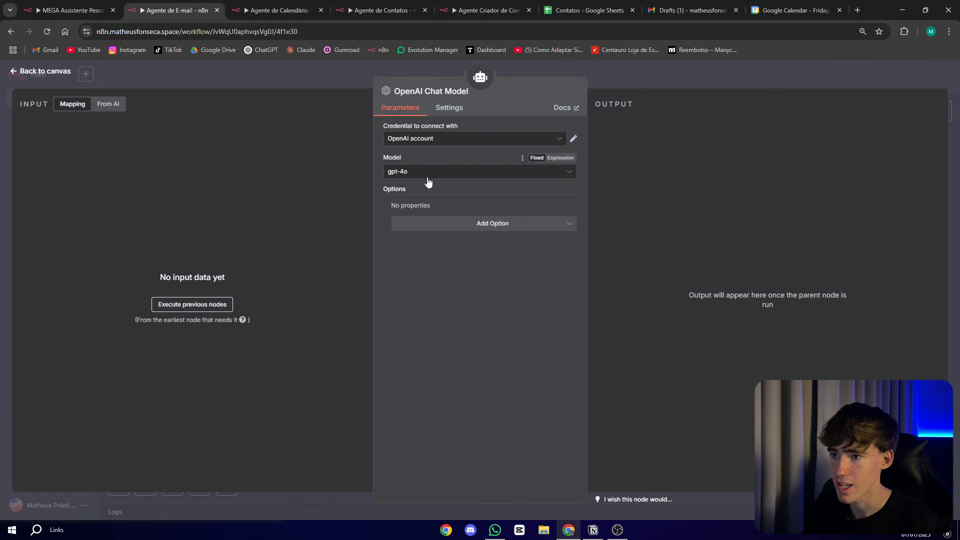
left_click(640, 80)
left_click_drag(367, 329, 528, 409)
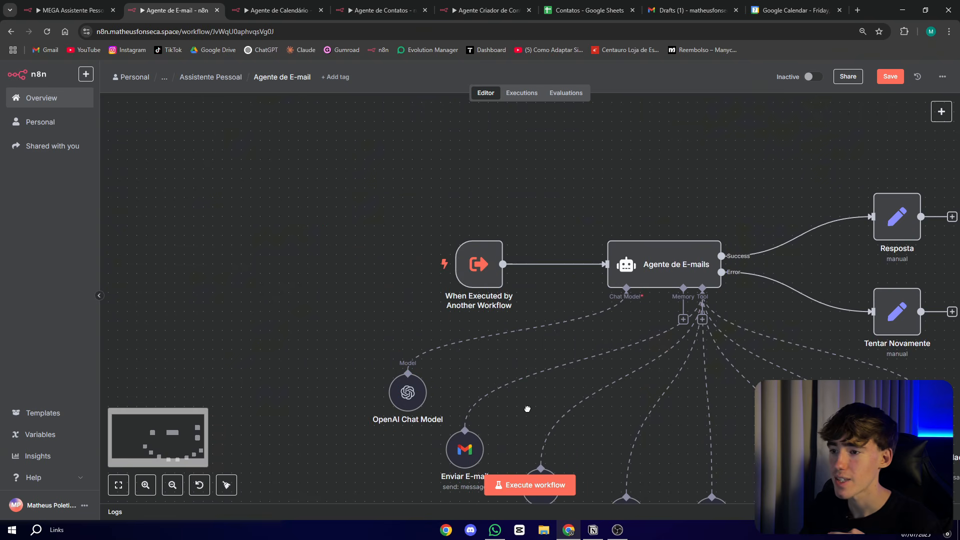
left_click(146, 485)
left_click(146, 485)
left_click(145, 484)
left_click(145, 485)
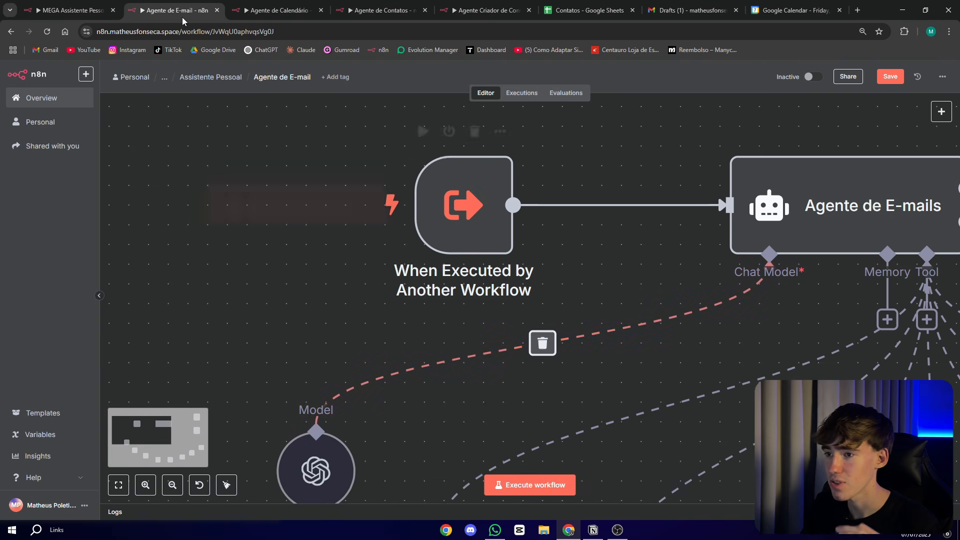
- Examine how the Sub-Workflows group connects to the MEGA Assistente node in the main assistant workflow
left_click(70, 10)
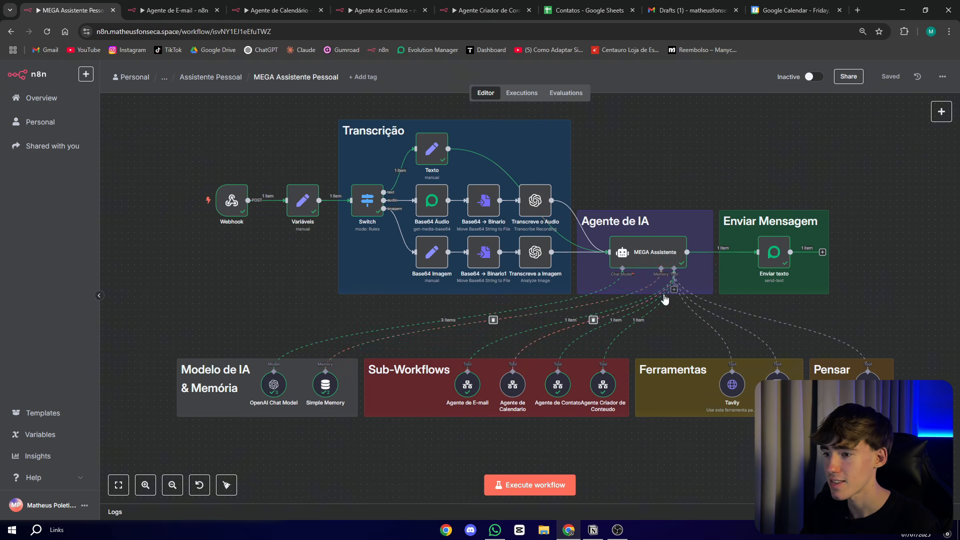
left_click(146, 485)
left_click(145, 484)
left_click(145, 485)
scroll(325, 450, "down", 2)
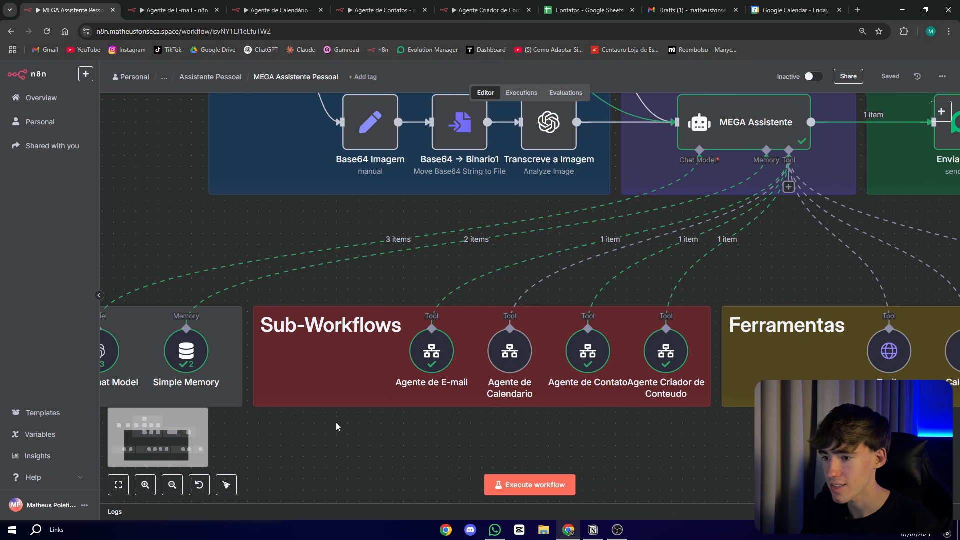
- Open the Agente de E-mails node in the e-mail workflow and expand its System Message in the full expression editor
left_click(179, 6)
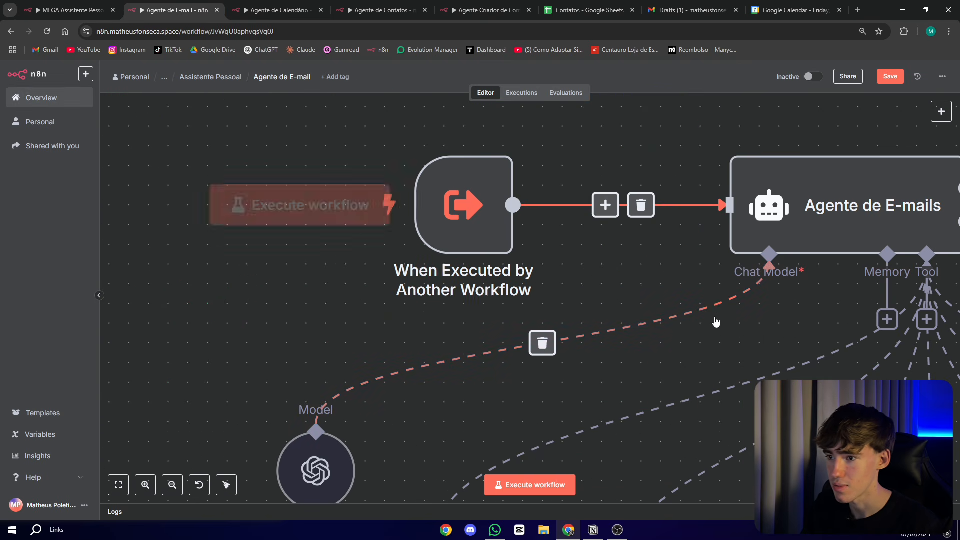
left_click_drag(735, 336, 397, 352)
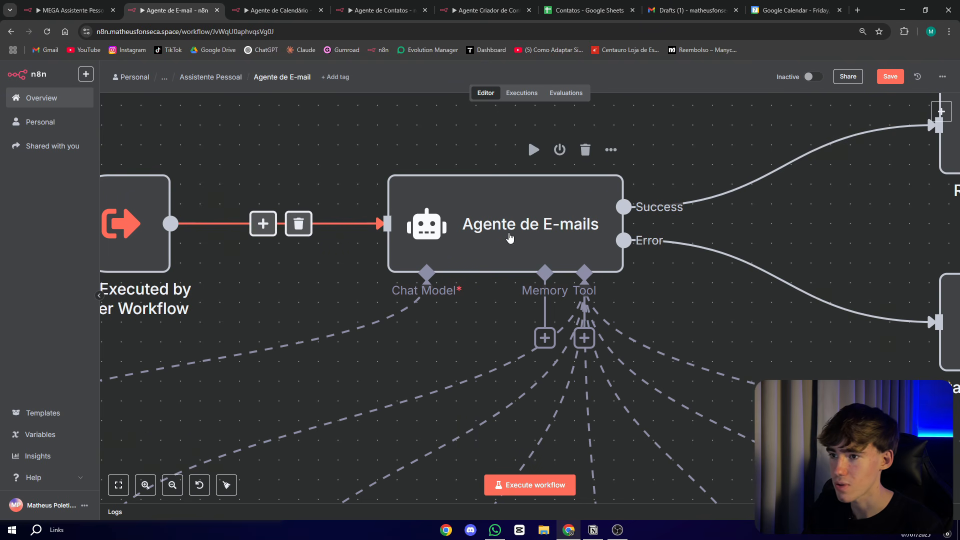
left_click(499, 226)
double_click(498, 227)
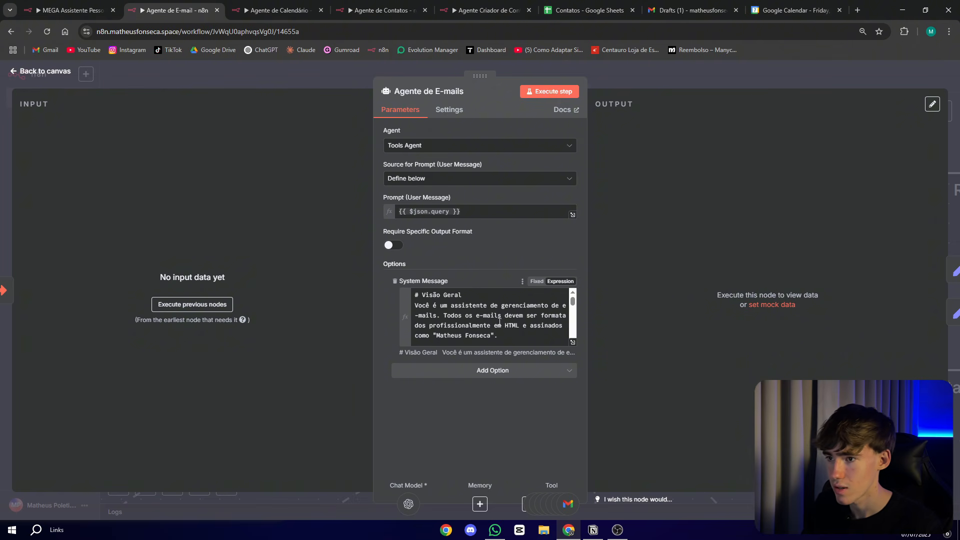
left_click(572, 342)
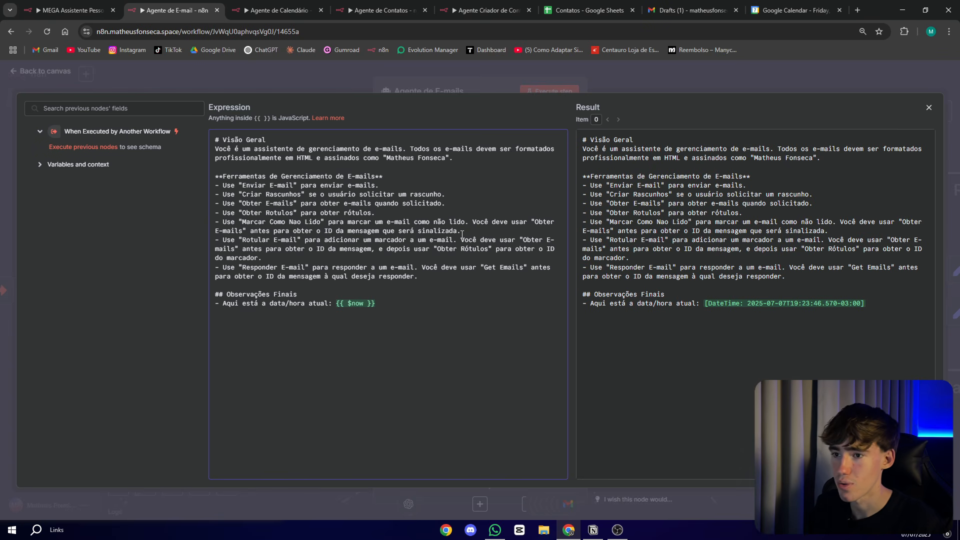
- Read the system message's rules for marking, labelling and replying to e-mails and its closing {{ $now }} date note
left_click(462, 233)
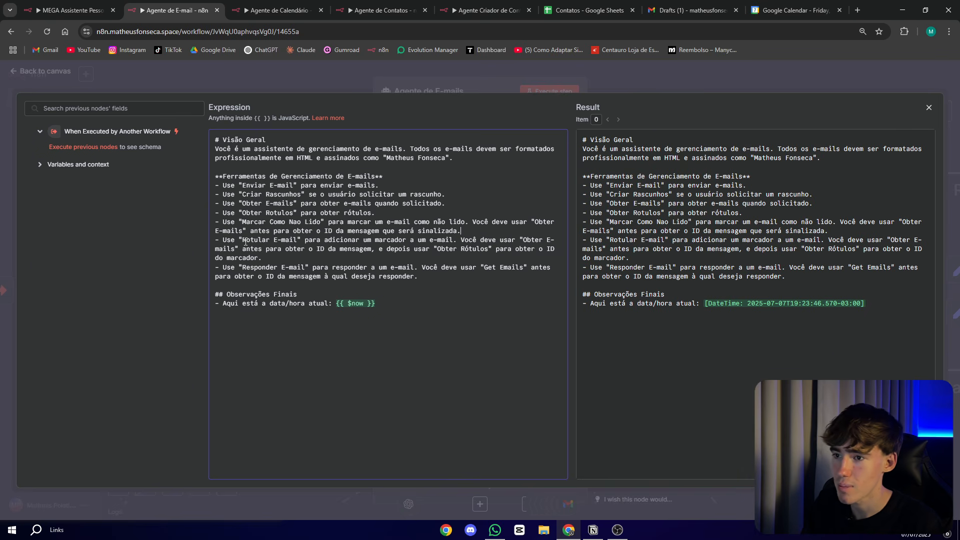
left_click_drag(338, 242, 442, 241)
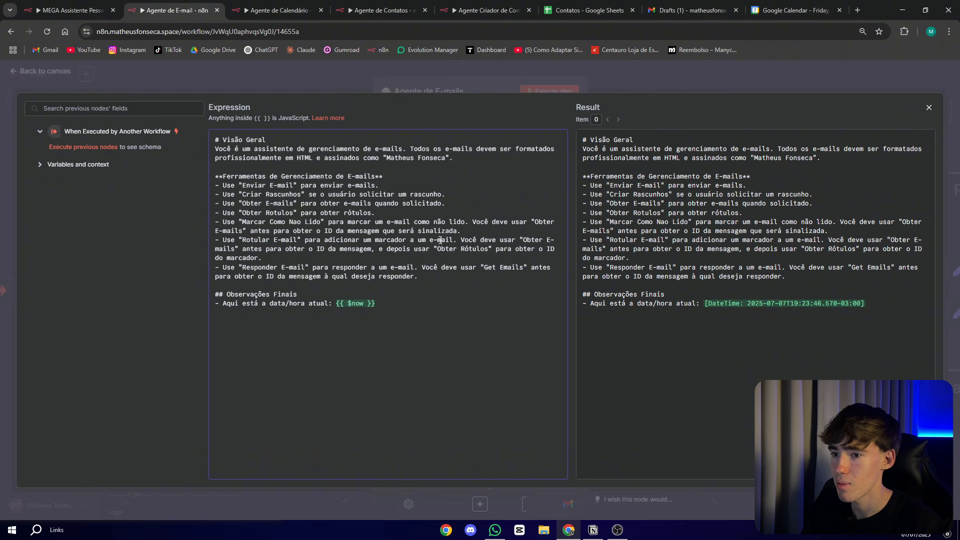
left_click_drag(244, 269, 308, 269)
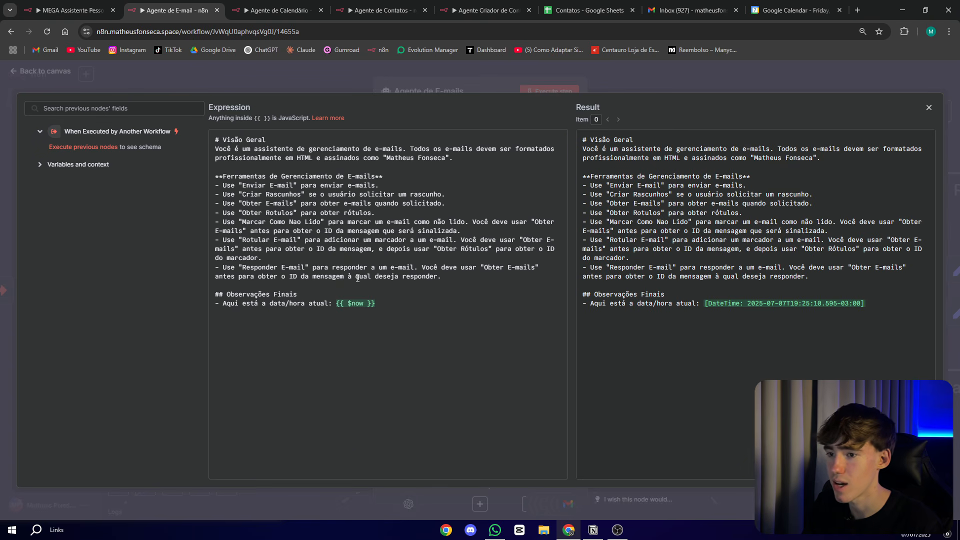
left_click_drag(216, 296, 303, 293)
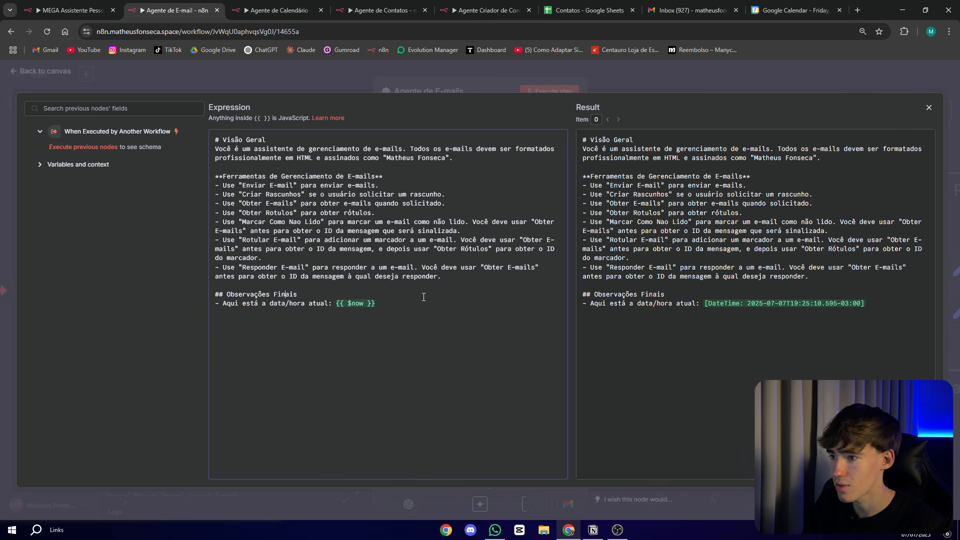
left_click(355, 303)
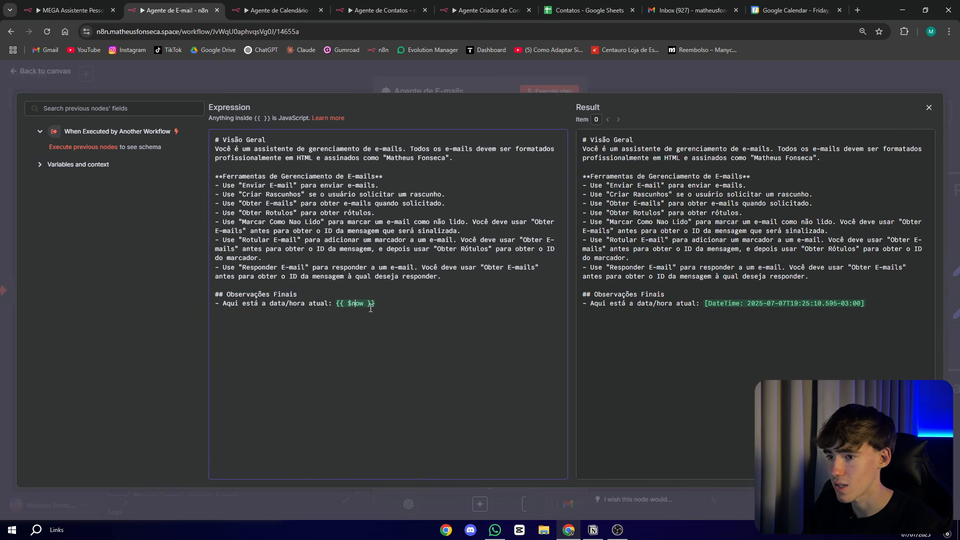
key("Escape")
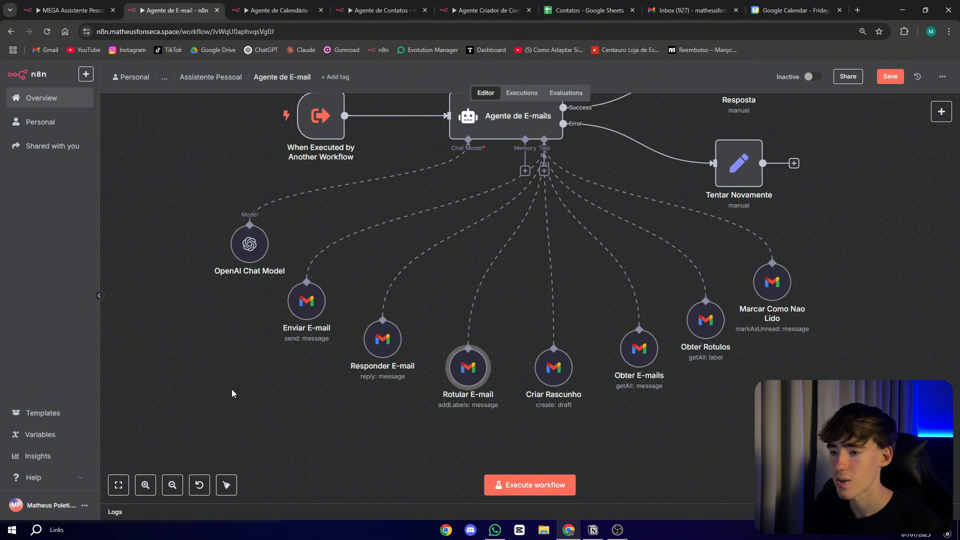
- In the Responder E-mail tool, let the model define the Message ID automatically
left_click(384, 344)
double_click(384, 344)
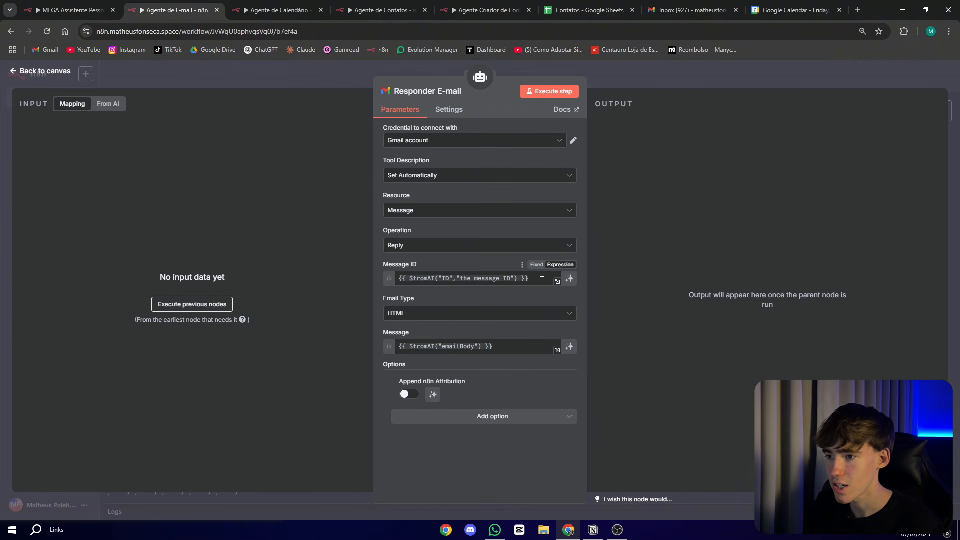
left_click(400, 277)
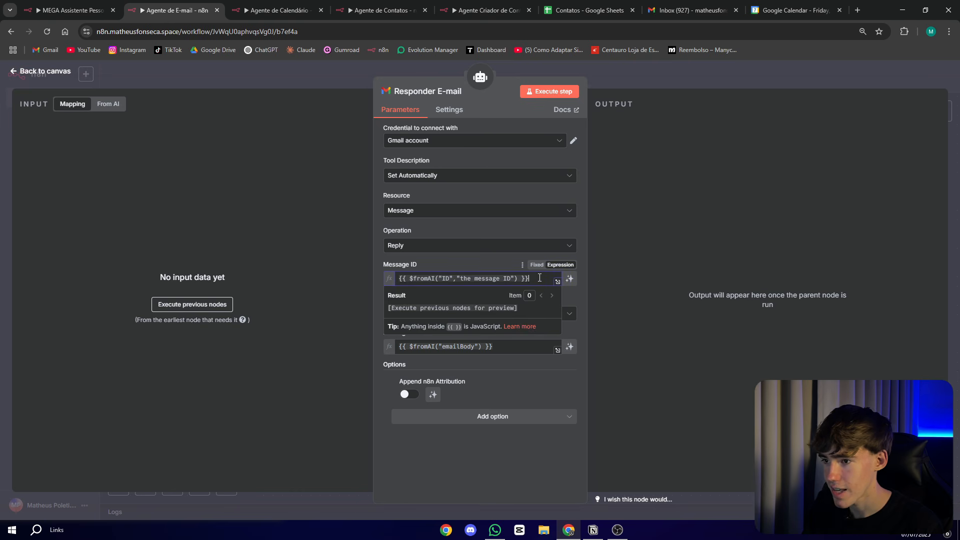
left_click(505, 268)
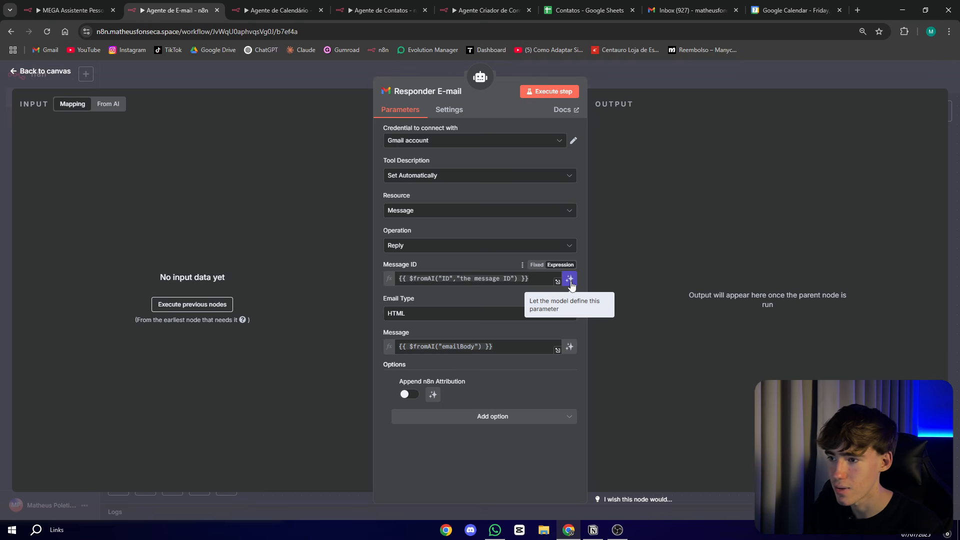
left_click(567, 281)
left_click_drag(401, 280, 498, 281)
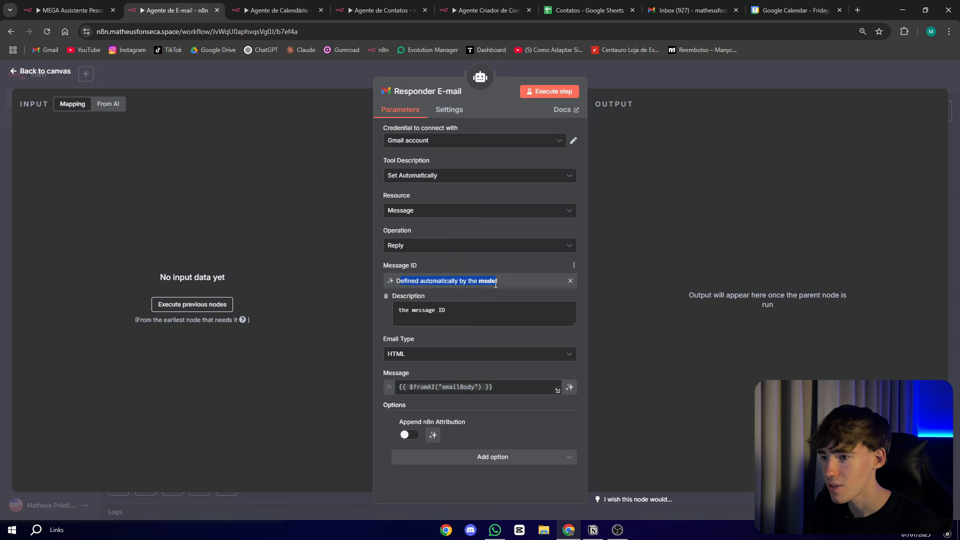
left_click(475, 265)
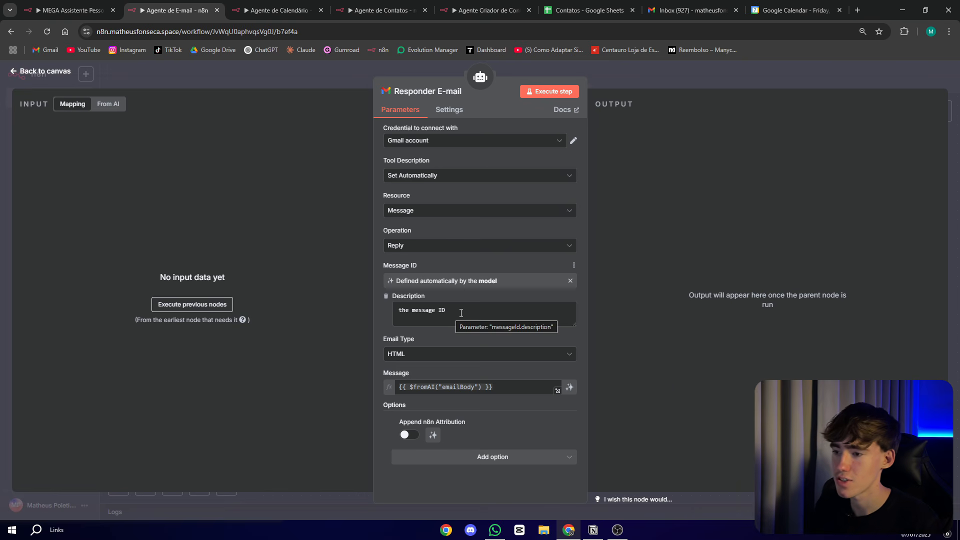
- Examine the $fromAI("emailBody") expression in the Responder E-mail tool's Message field, and return to the canvas
left_click(504, 387)
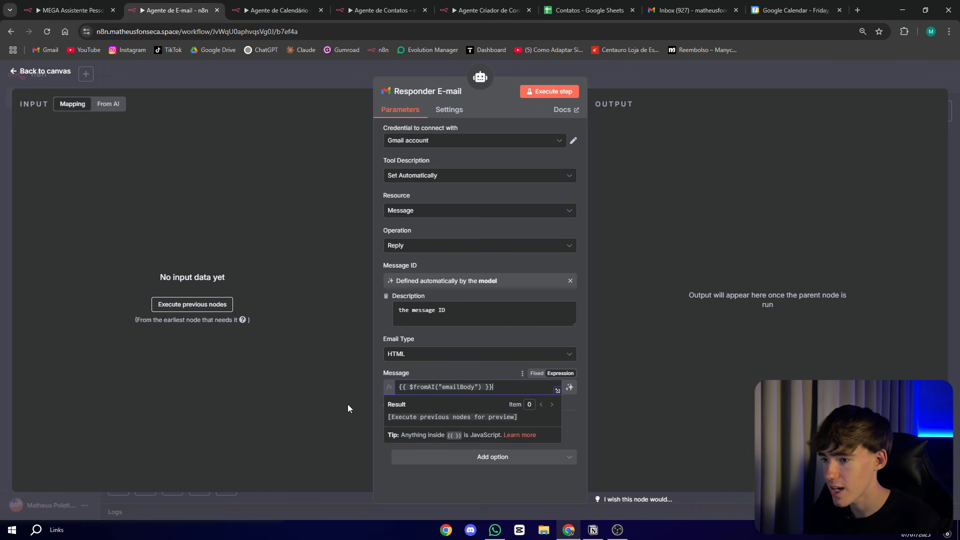
key("ctrl+a")
left_click(428, 376)
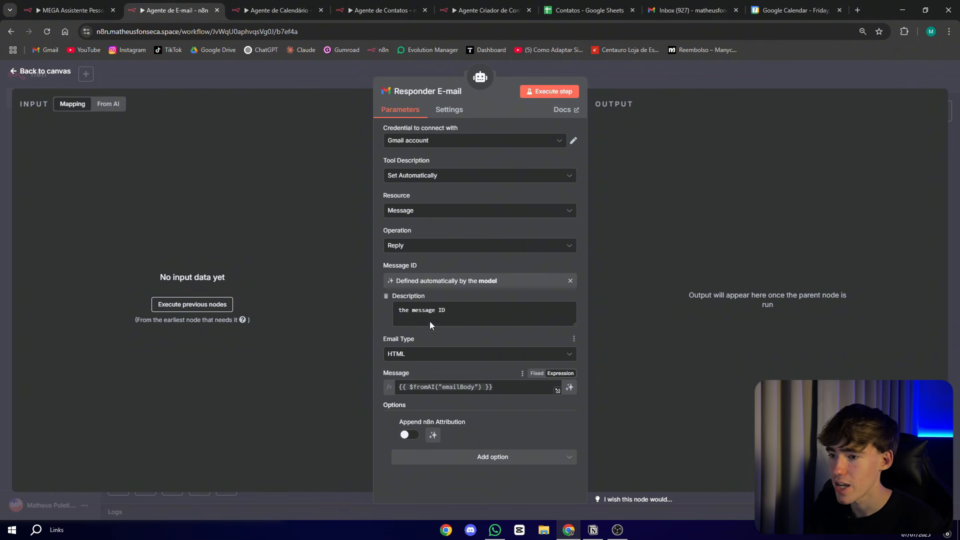
mouse_move(404, 386)
left_mouse_down()
mouse_move(436, 389)
mouse_move(418, 392)
left_mouse_up()
left_click(435, 389)
left_click(443, 388)
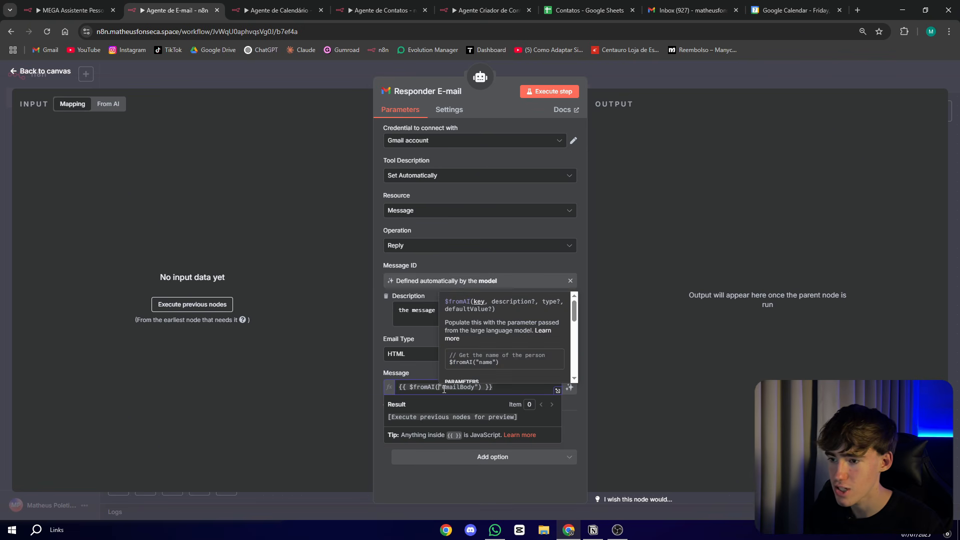
left_click(450, 389)
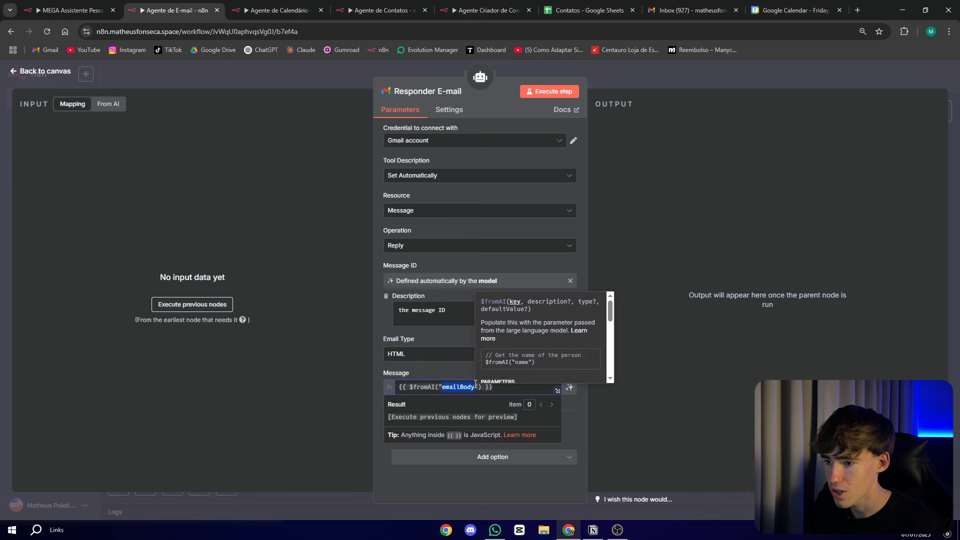
left_click(427, 372)
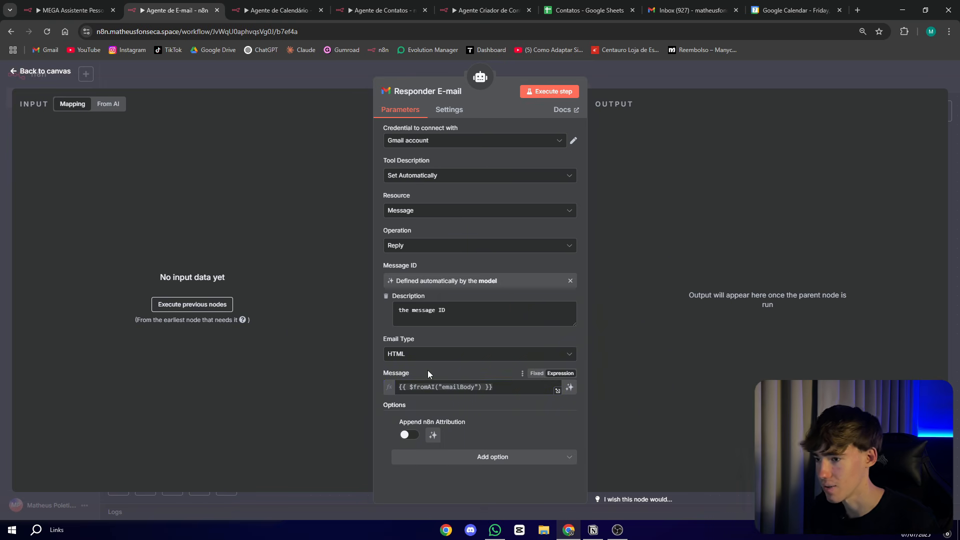
key("Escape")
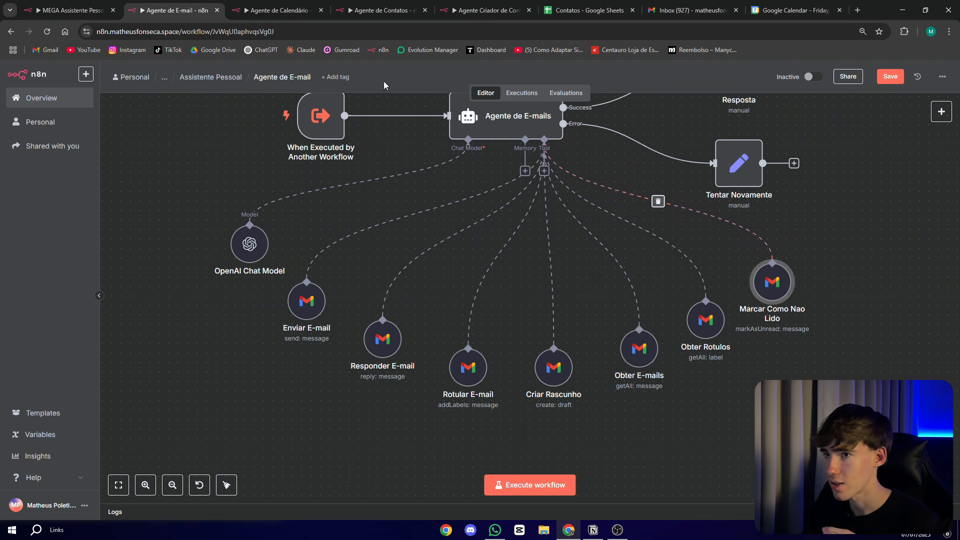
- View the Agente de Calendário and Agente de Contatos workflows and the tools attached to each agent
scroll(358, 133, "up", 1)
left_click(270, 6)
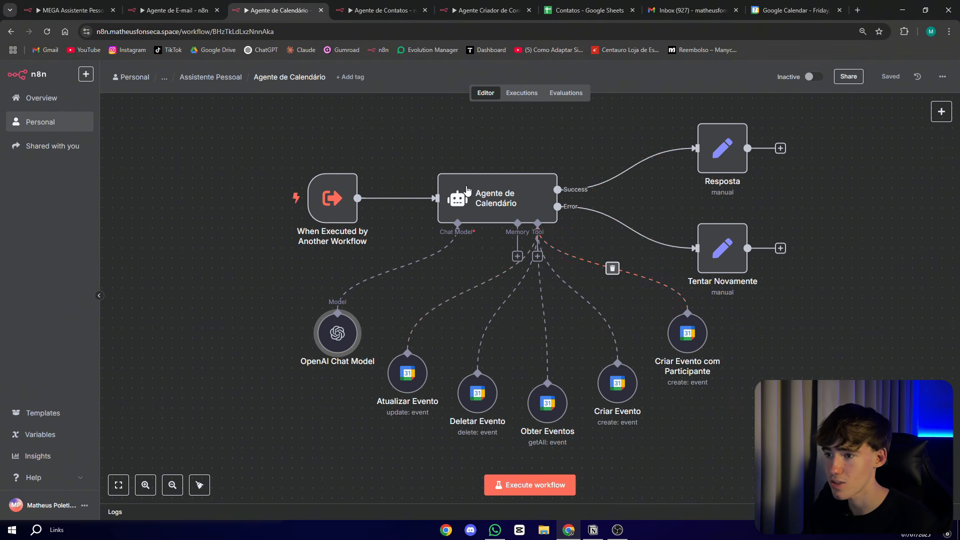
left_click(377, 9)
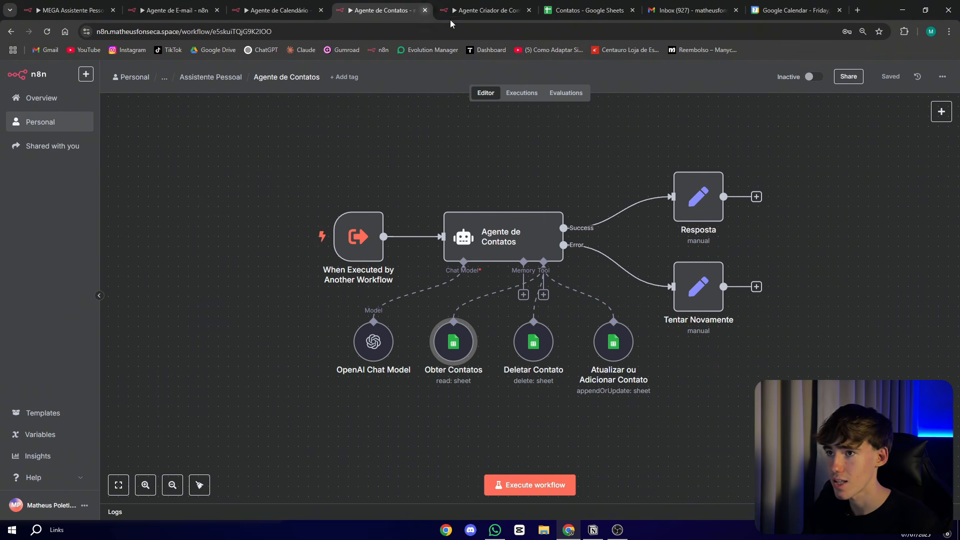
- View the Agente Criador de Conteúdo workflow, and read the response text of Agente de E-mail's Tentar Novamente node
left_click(491, 6)
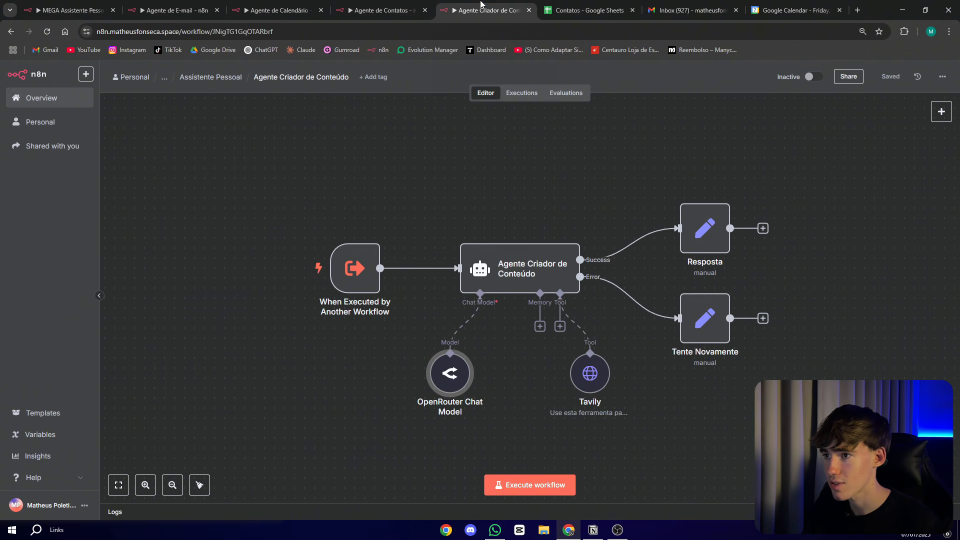
left_click(157, 6)
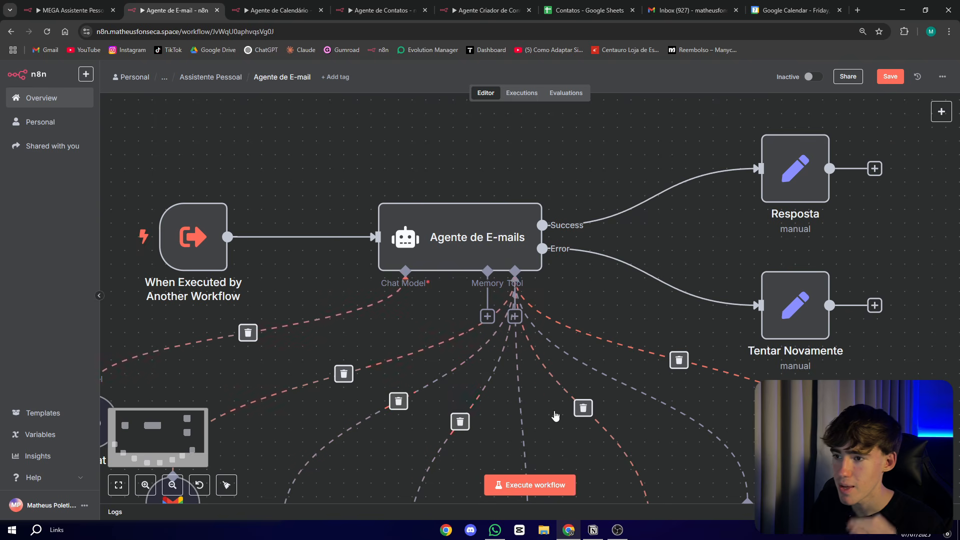
scroll(911, 352, "right", 5)
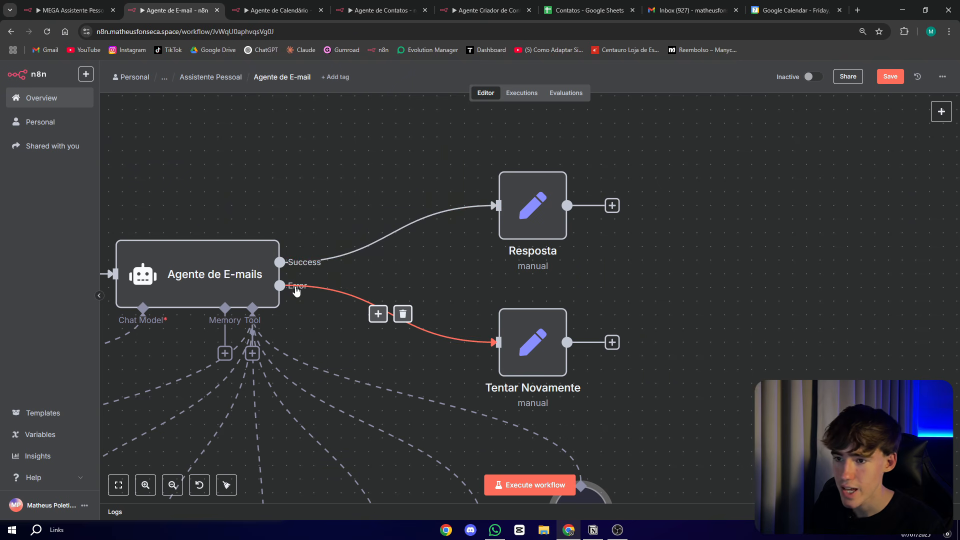
left_click(527, 344)
double_click(527, 344)
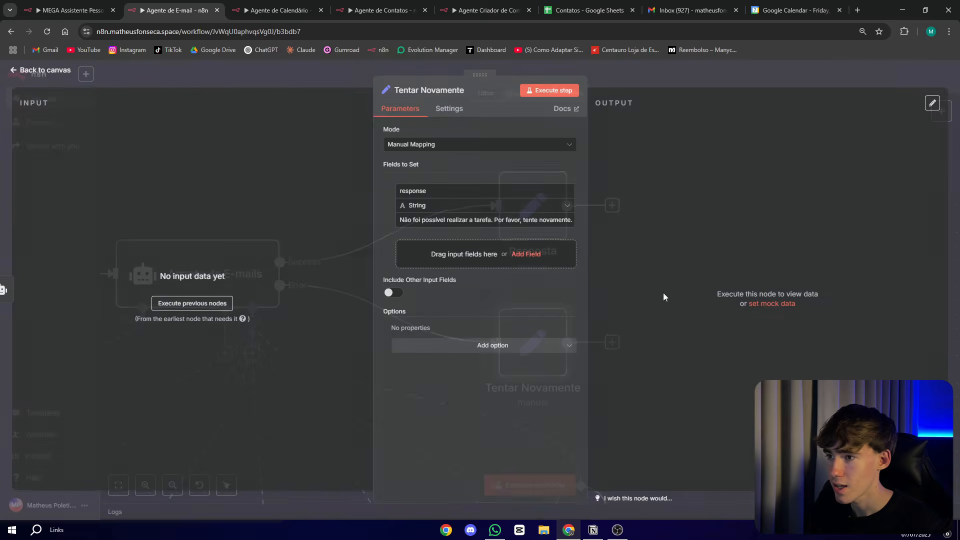
left_click(70, 10)
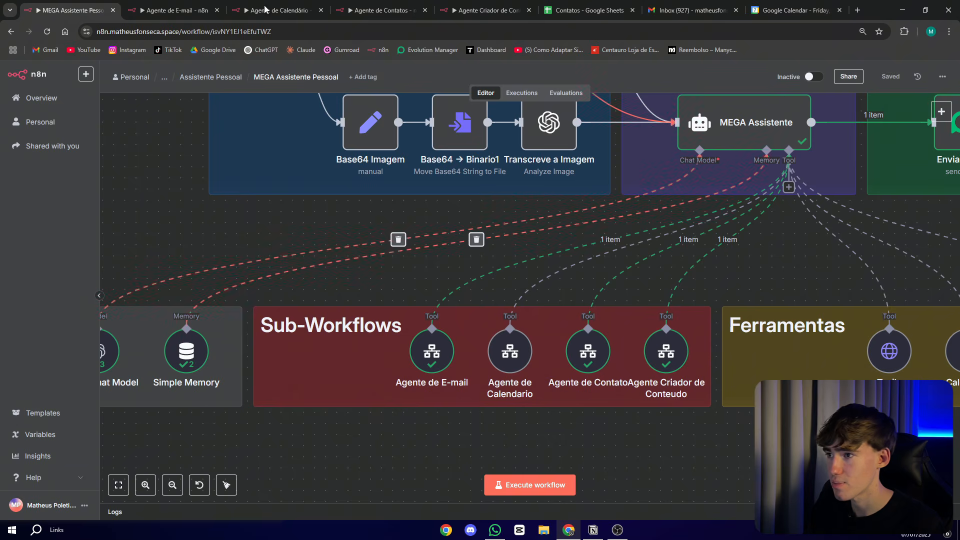
left_click(175, 10)
left_click_drag(401, 221, 597, 226)
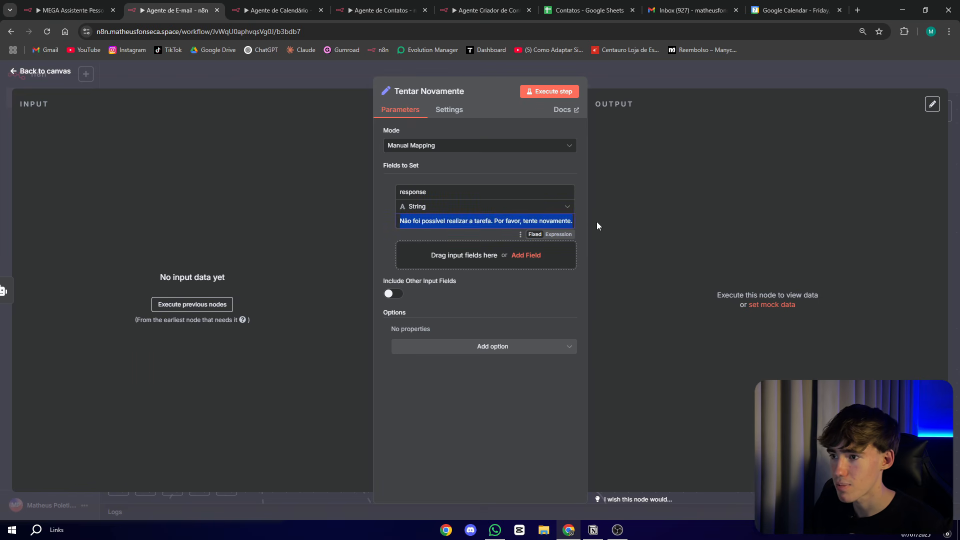
left_click(620, 74)
- Examine the {{$json.output}} expression set as the response in the Resposta node, and return to the canvas
double_click(542, 215)
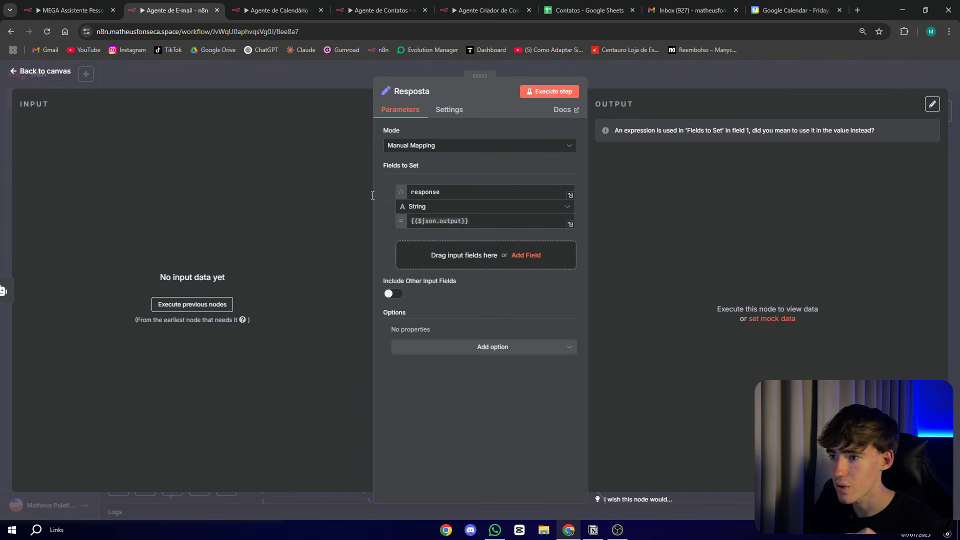
left_click_drag(500, 221, 394, 221)
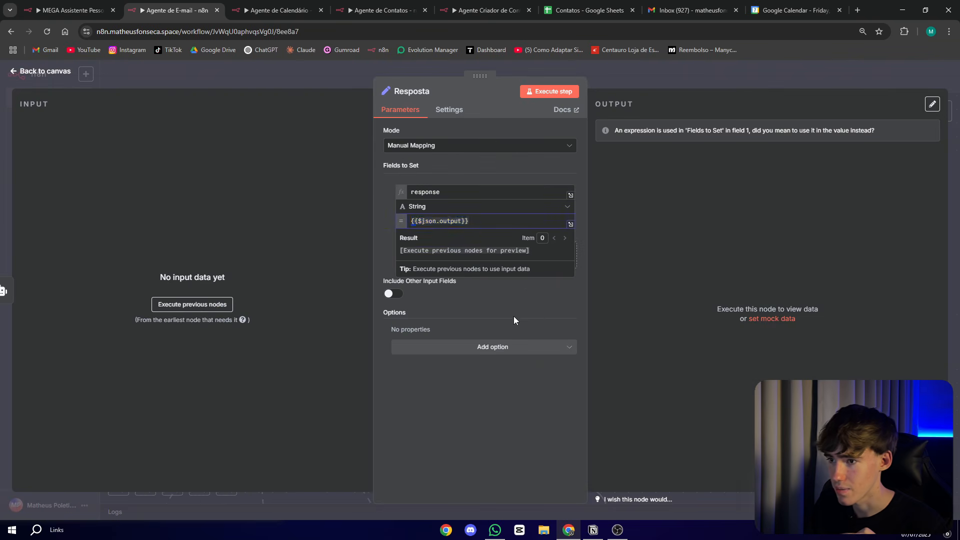
key("Escape")
- Compare the Resposta and retry branches across the calendar, contacts and content-creator workflows, ending on Agente de Calendário
left_click(280, 9)
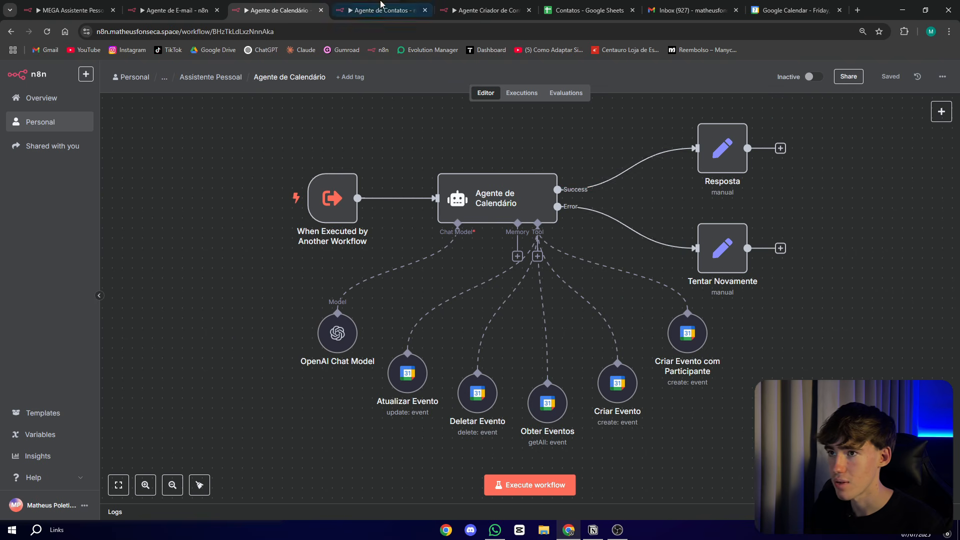
left_click(381, 10)
left_click(493, 9)
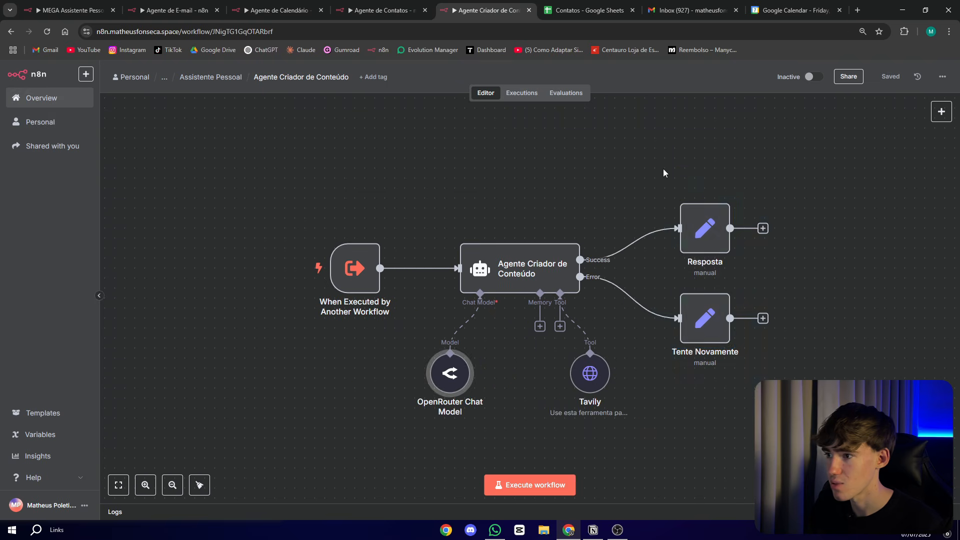
key("ctrl+3")
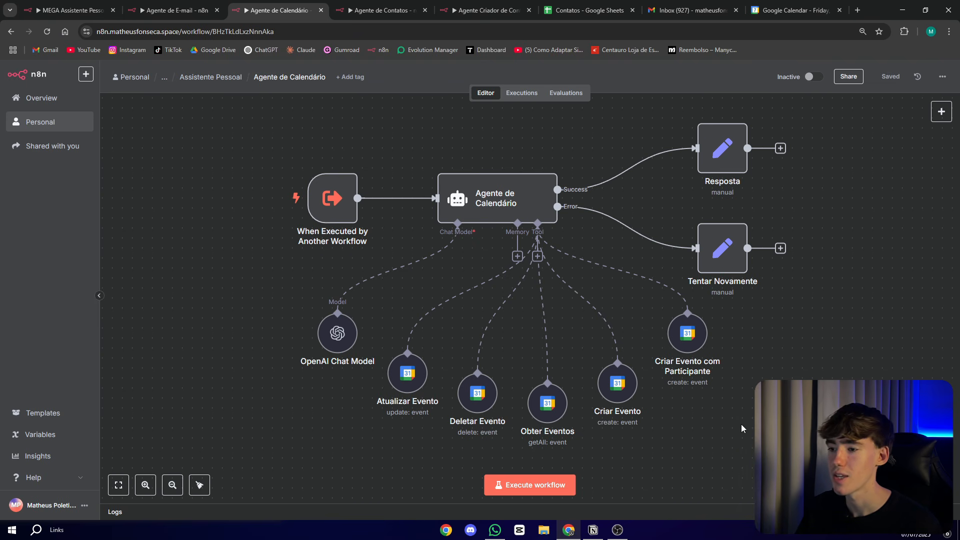
- Check the calendar agent's OpenAI Chat Model, and relate its trigger to the sub-workflow tools in MEGA Assistente Pessoal
double_click(336, 333)
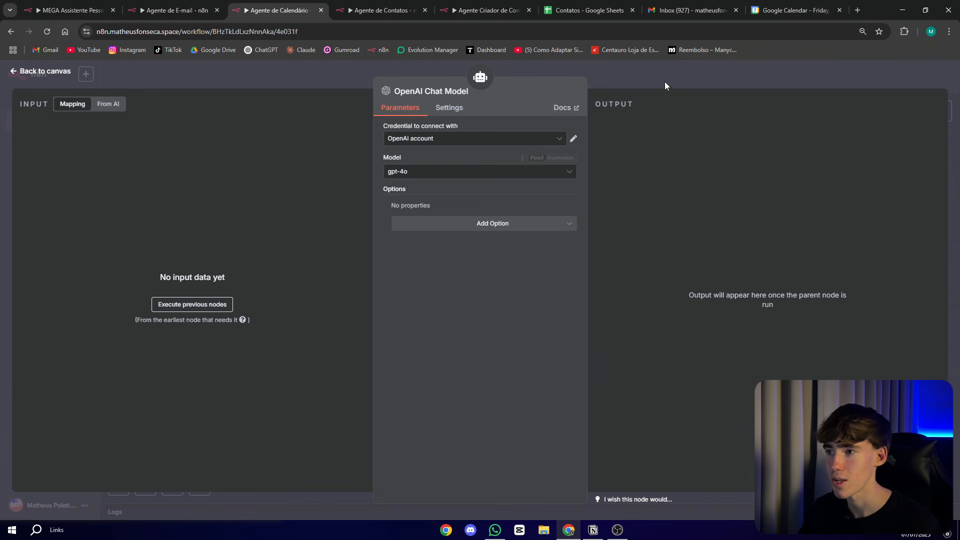
left_click(652, 73)
scroll(372, 300, "down", 2)
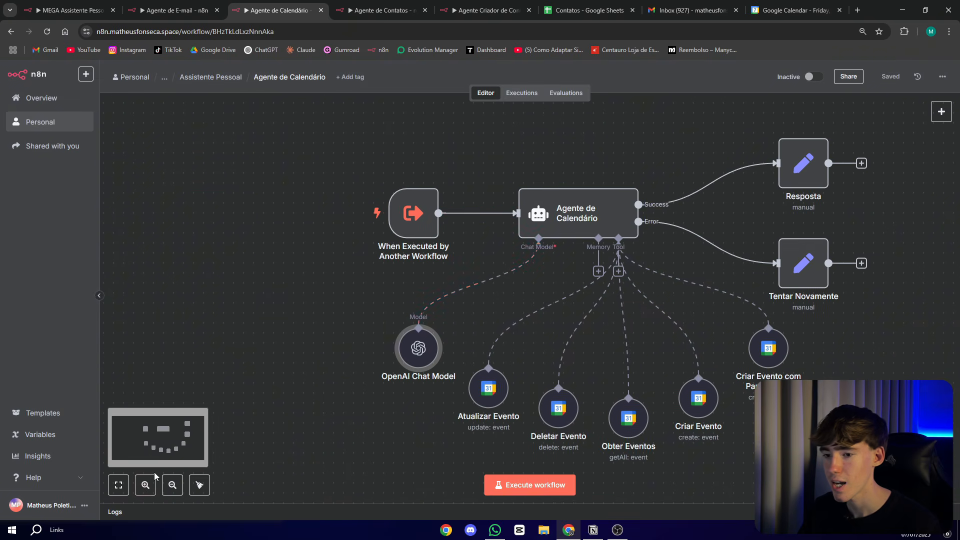
scroll(480, 381, "up", 5)
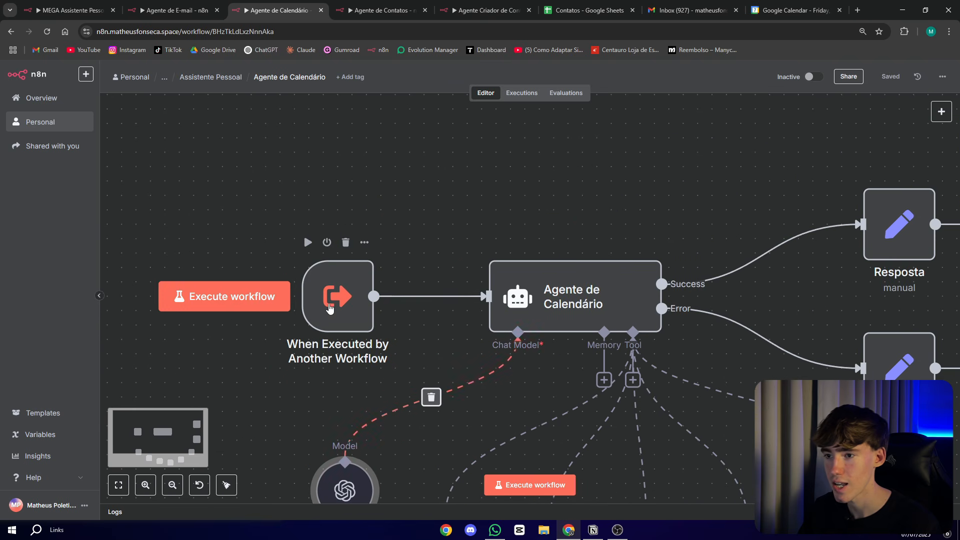
key("ctrl+1")
scroll(816, 183, "down", 3)
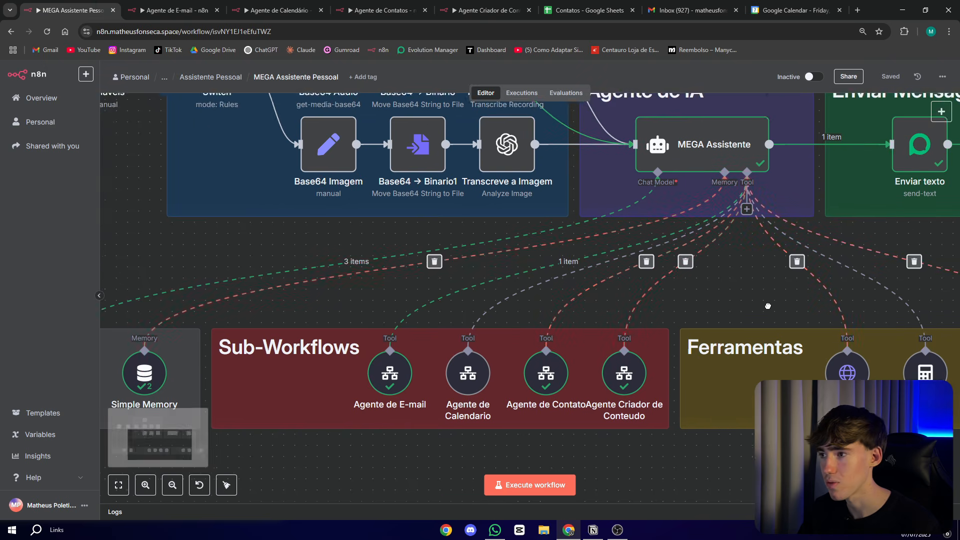
key("ctrl+3")
scroll(486, 287, "down", 5)
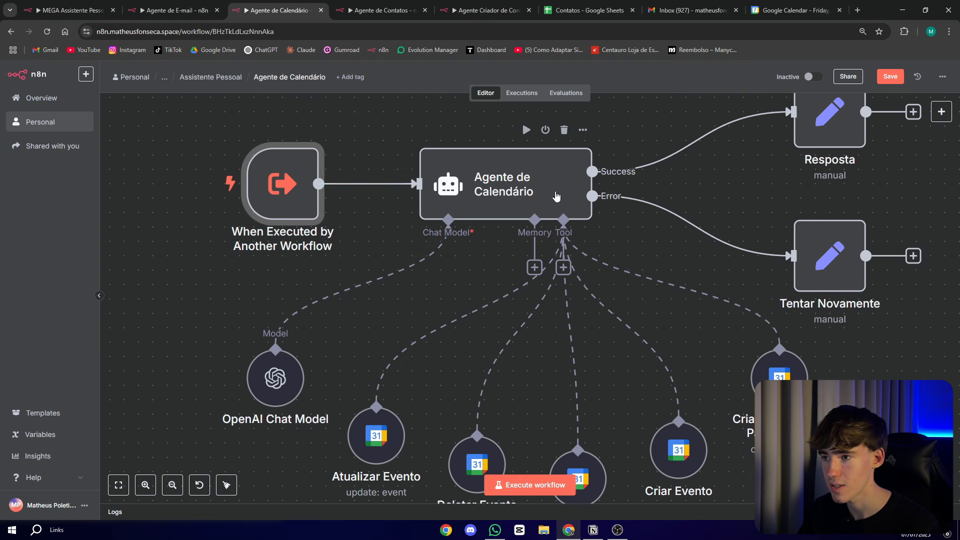
- Open Agente de Calendário's full system message and read its overview and the "Criar Evento com Participante" rule
double_click(510, 190)
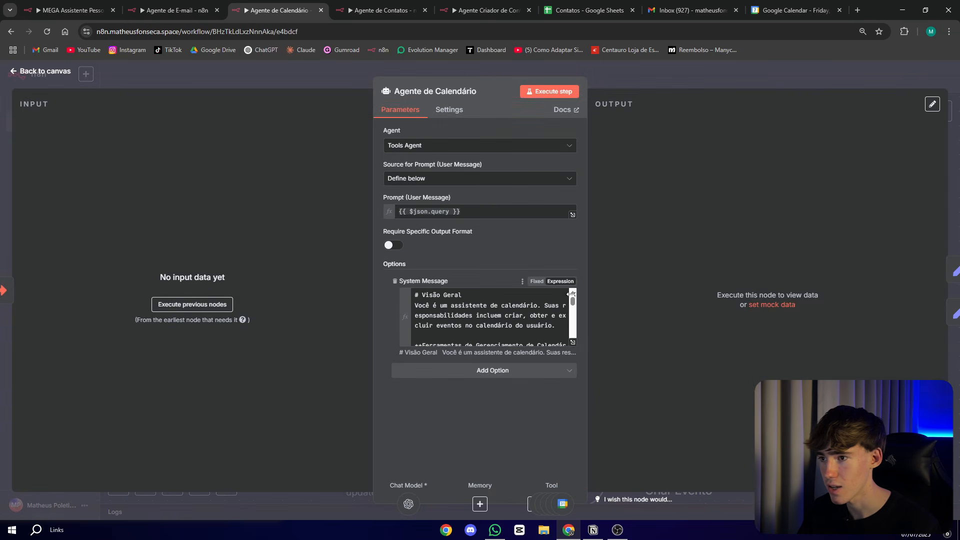
left_click(572, 342)
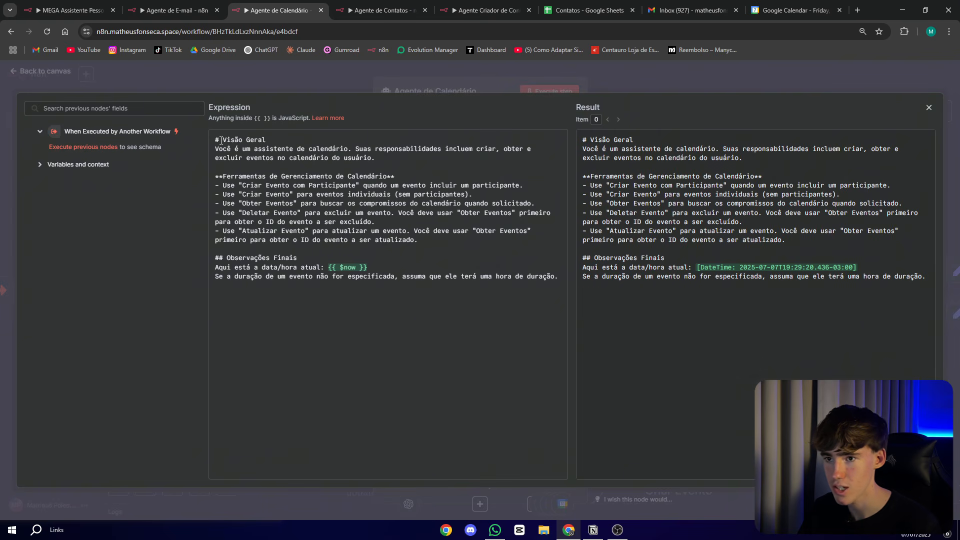
left_click_drag(215, 149, 245, 157)
left_click_drag(350, 149, 376, 156)
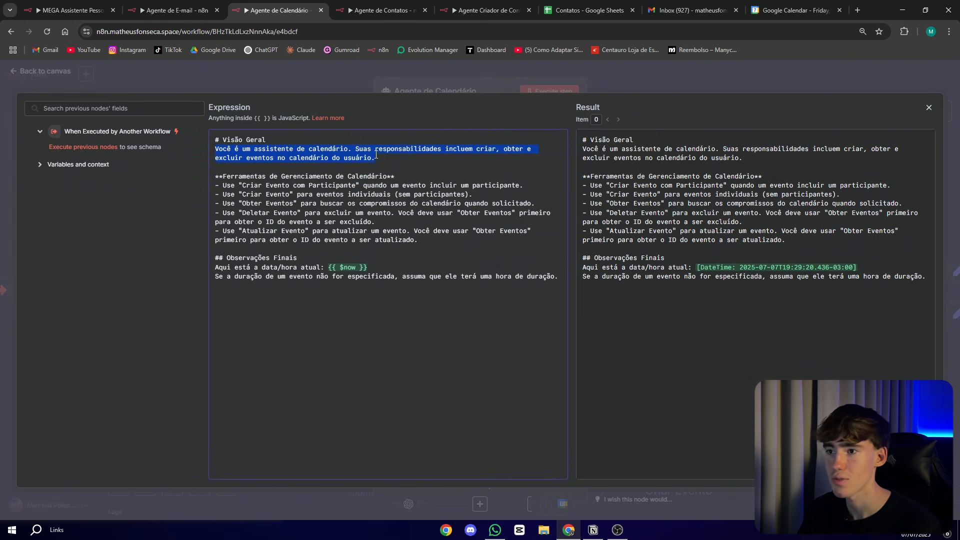
left_click_drag(460, 148, 504, 155)
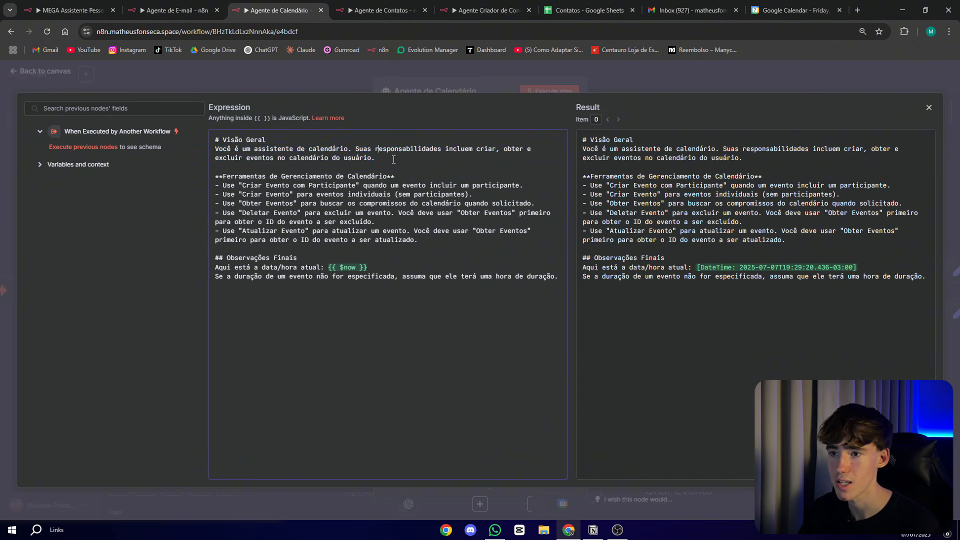
left_click(364, 178)
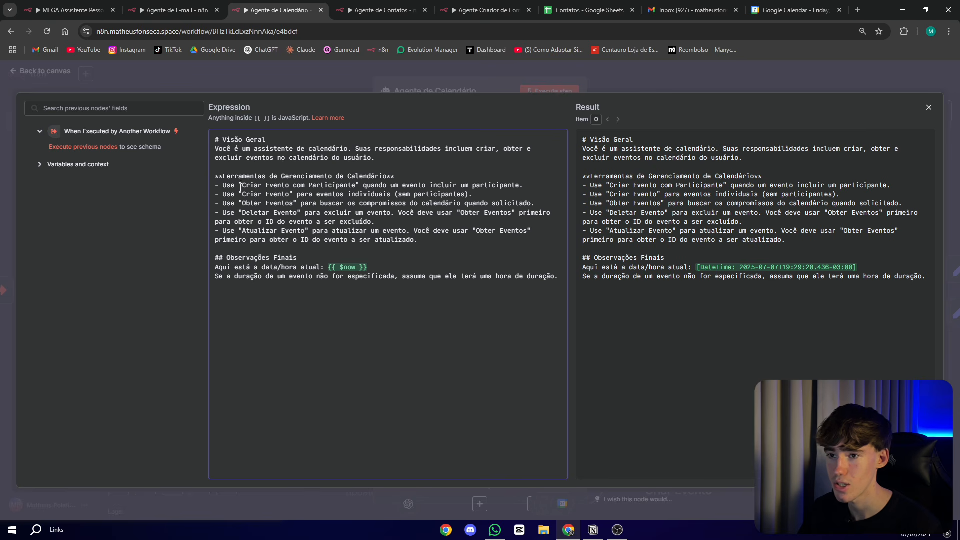
left_click_drag(241, 186, 502, 186)
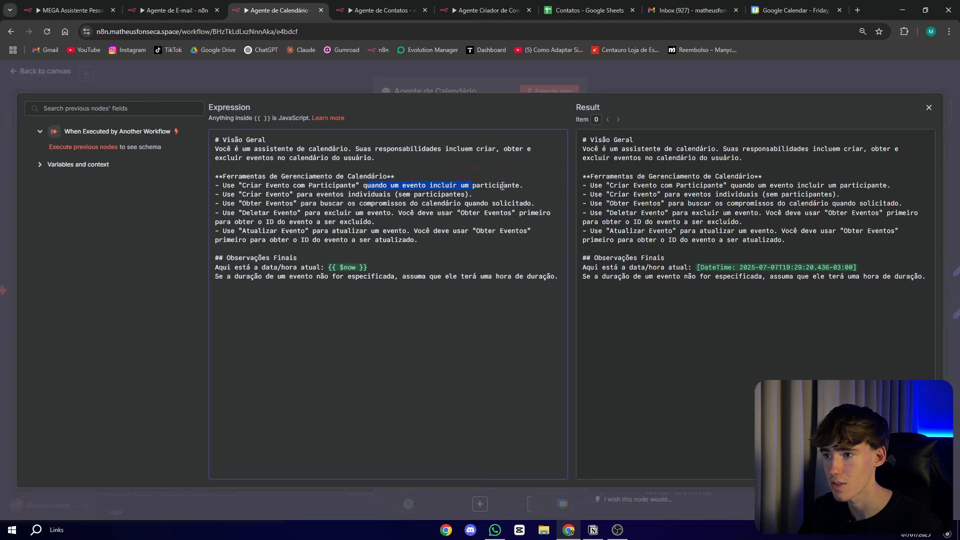
- Close the system message and view the Google Calendar tools attached to the agent on the canvas
left_click(614, 92)
left_click(635, 75)
scroll(774, 260, "down", 2)
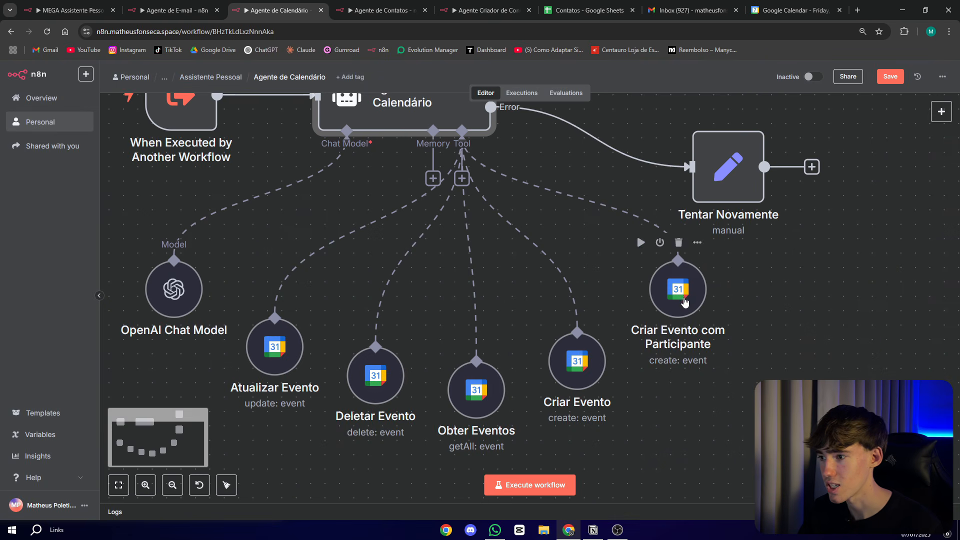
scroll(684, 303, "up", 2)
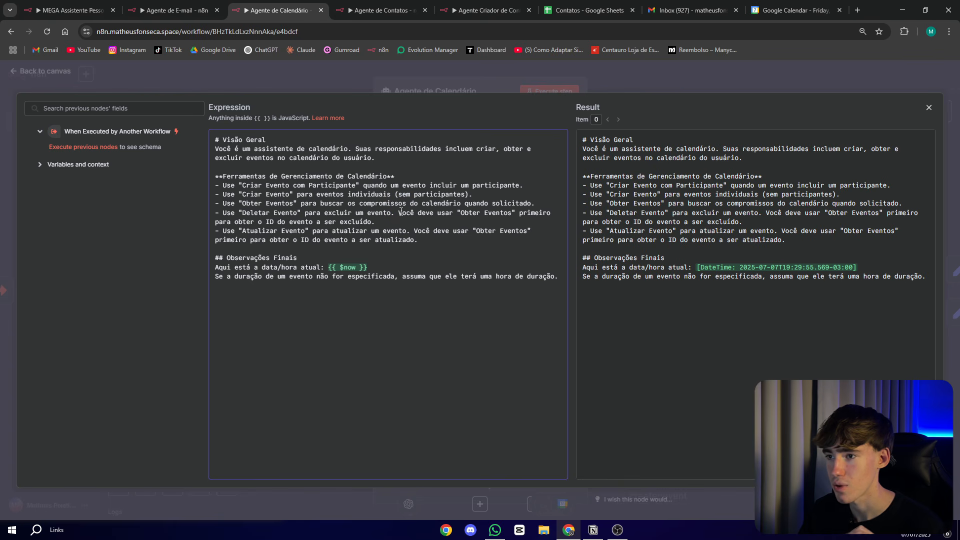
- Read the system message's "Deletar Evento" and "Atualizar Evento" rules that require using "Obter Eventos" first
left_click_drag(400, 213, 502, 212)
left_click(484, 213)
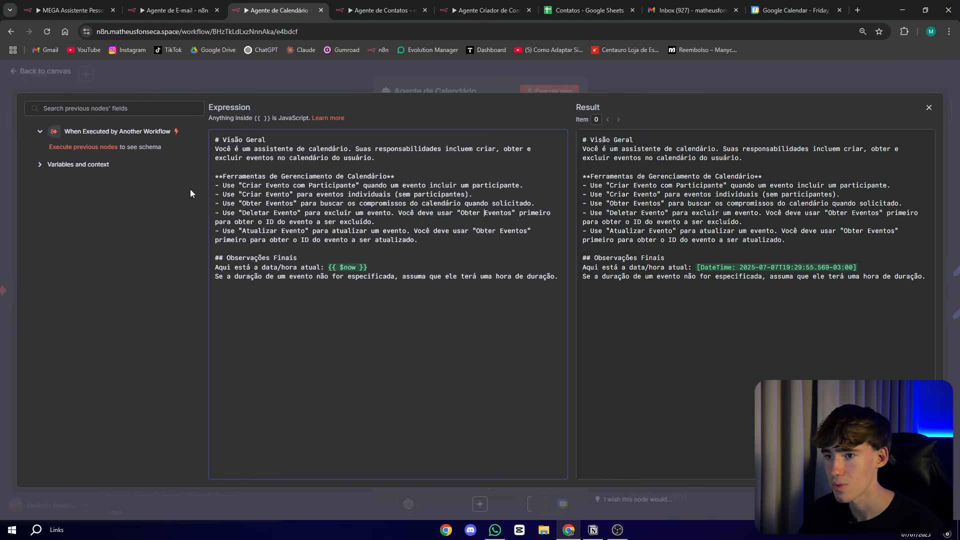
left_click(291, 213)
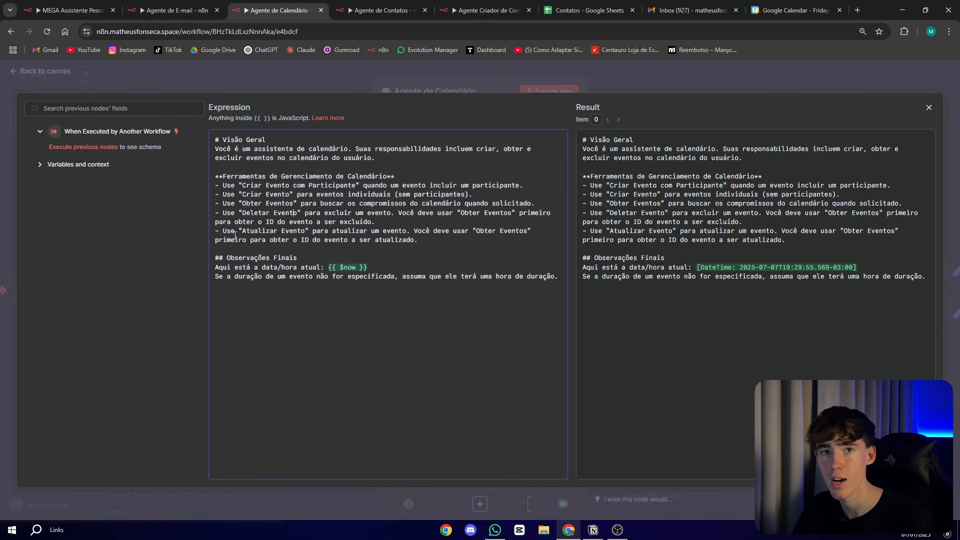
left_click_drag(246, 230, 260, 230)
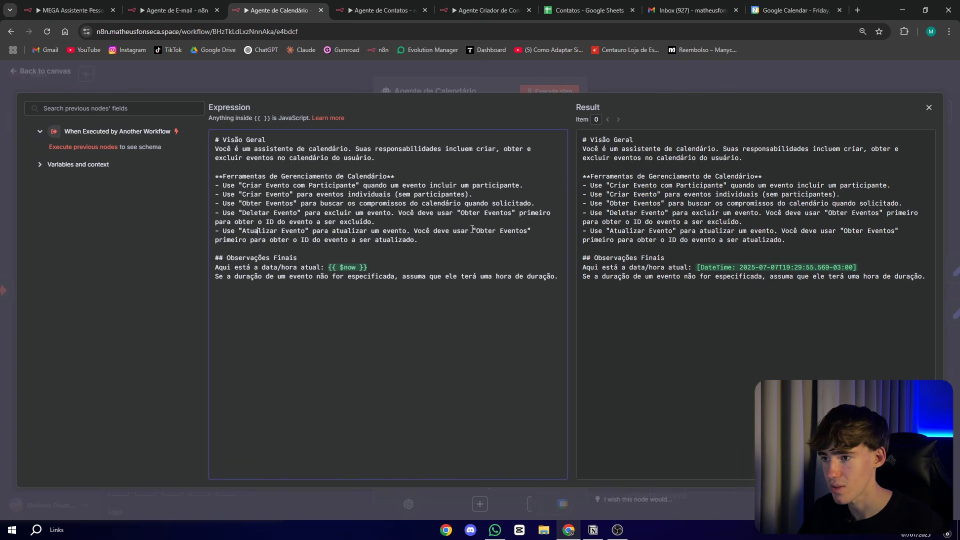
left_click_drag(476, 231, 513, 232)
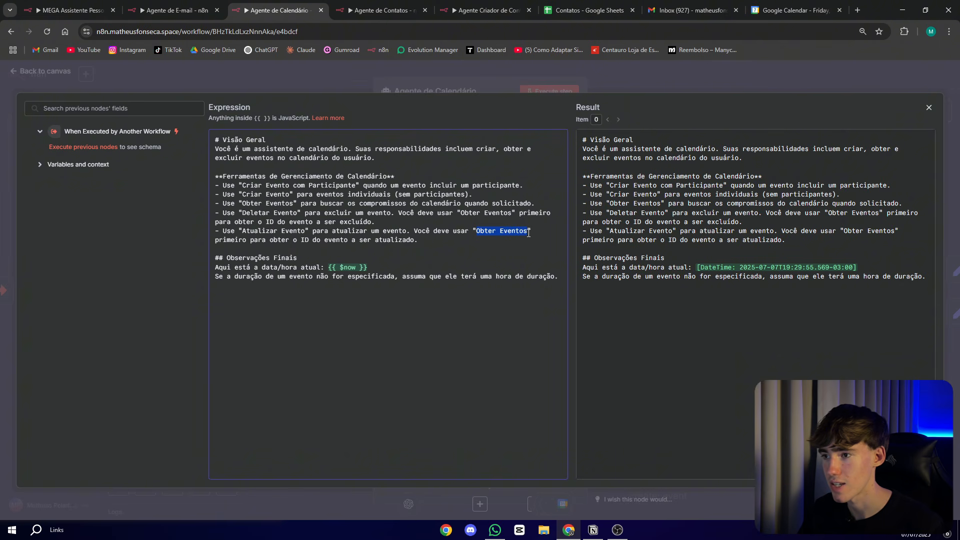
left_click(293, 240)
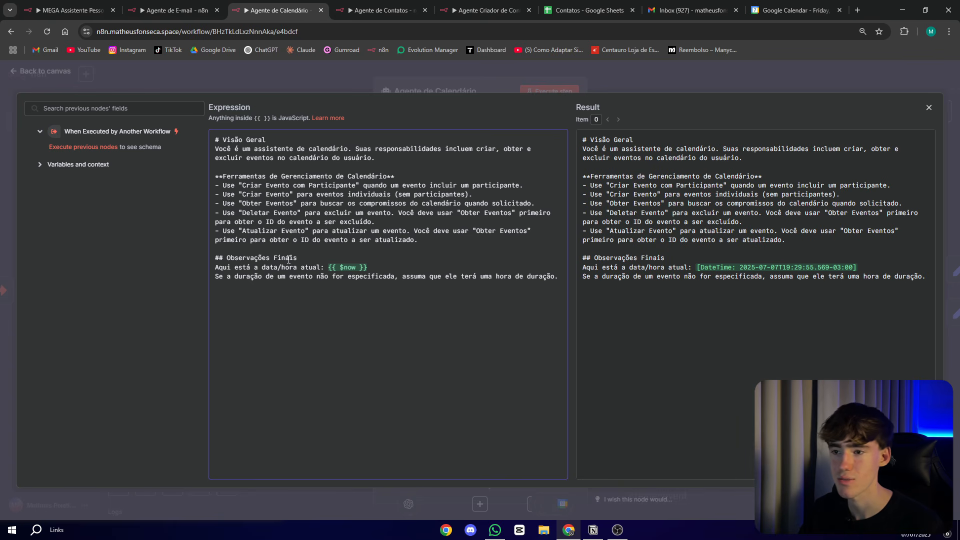
- Read the closing {{ $now }} date note and the default one-hour event duration rule, and return to the canvas
left_click_drag(329, 267, 377, 264)
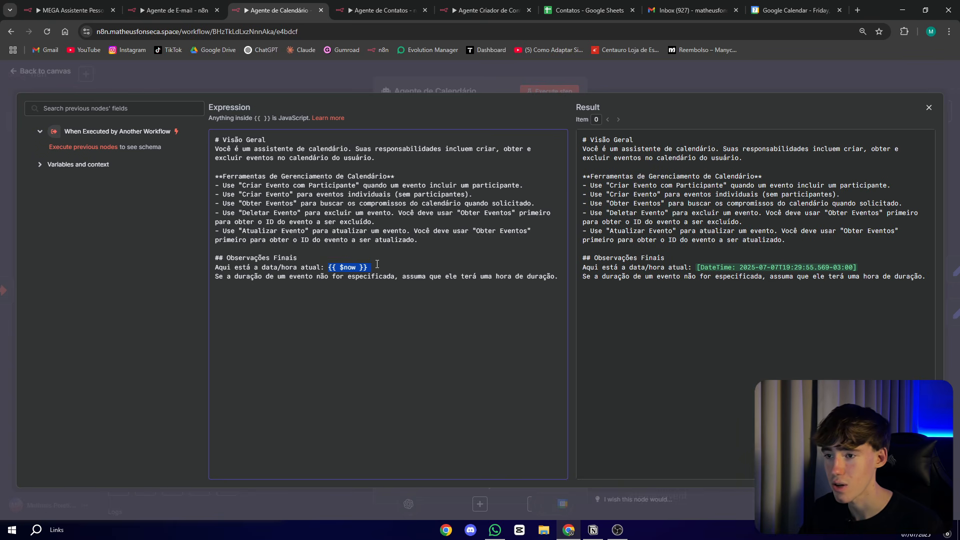
left_click(395, 264)
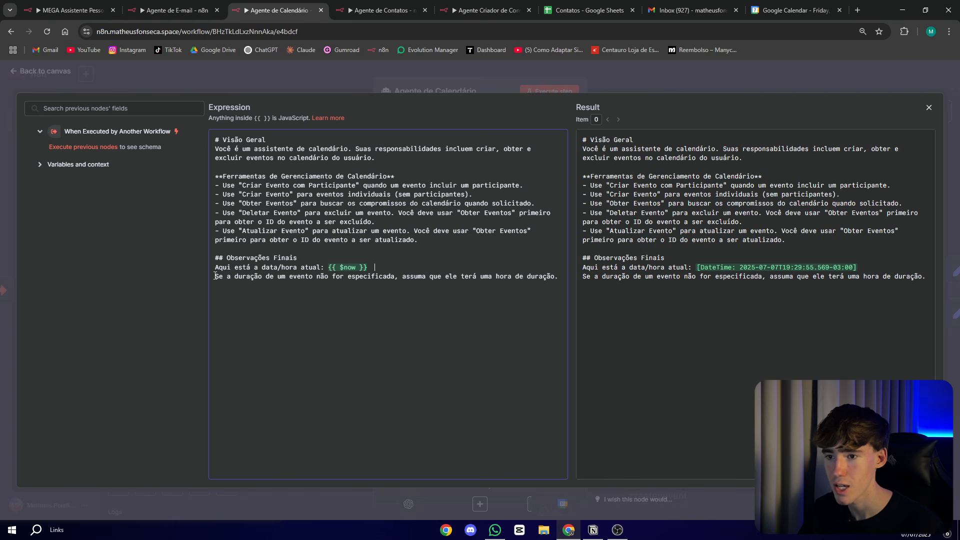
left_click_drag(215, 276, 290, 273)
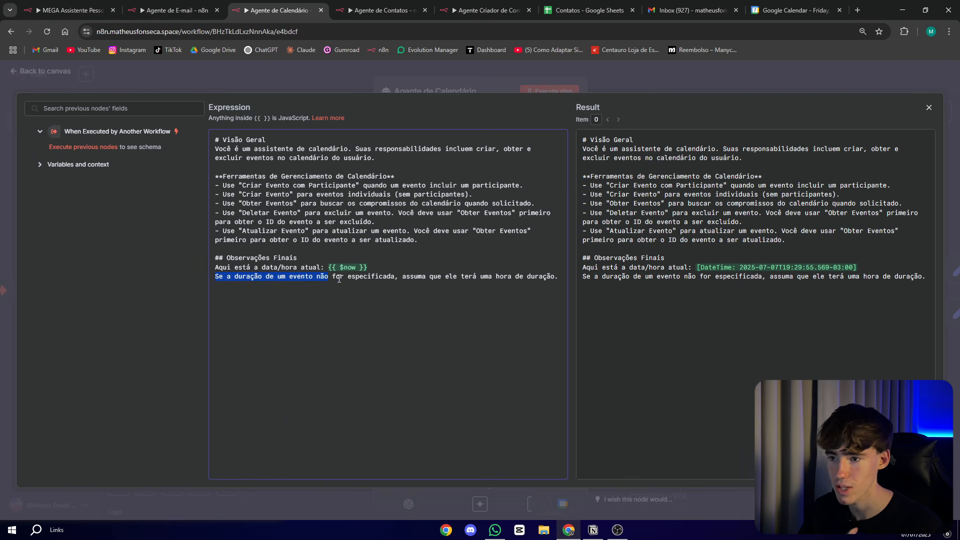
left_click_drag(405, 280, 411, 279)
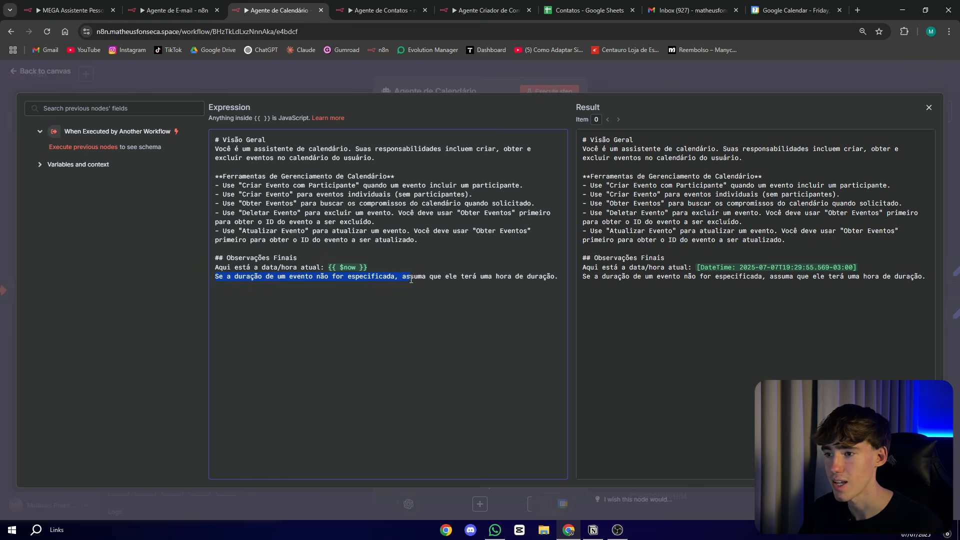
left_click_drag(496, 274, 547, 273)
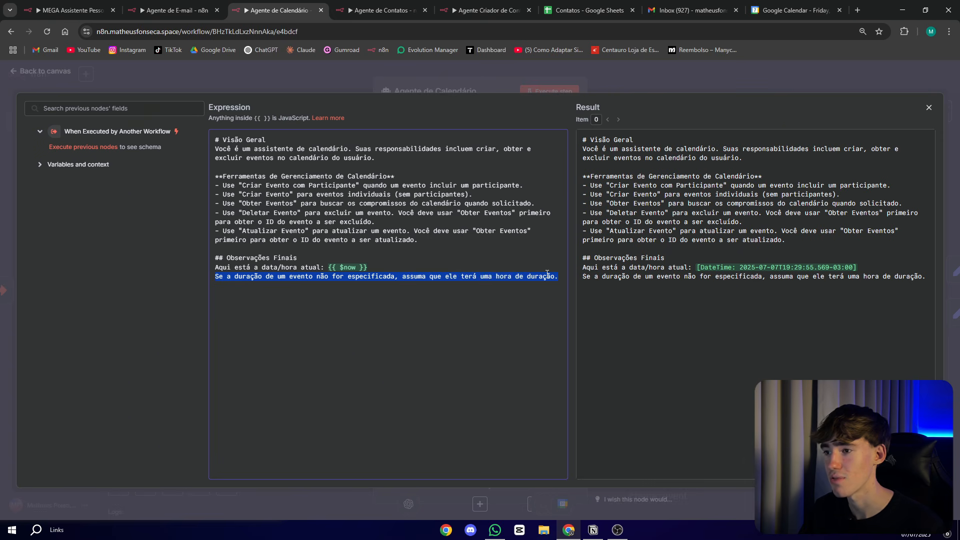
key("Escape")
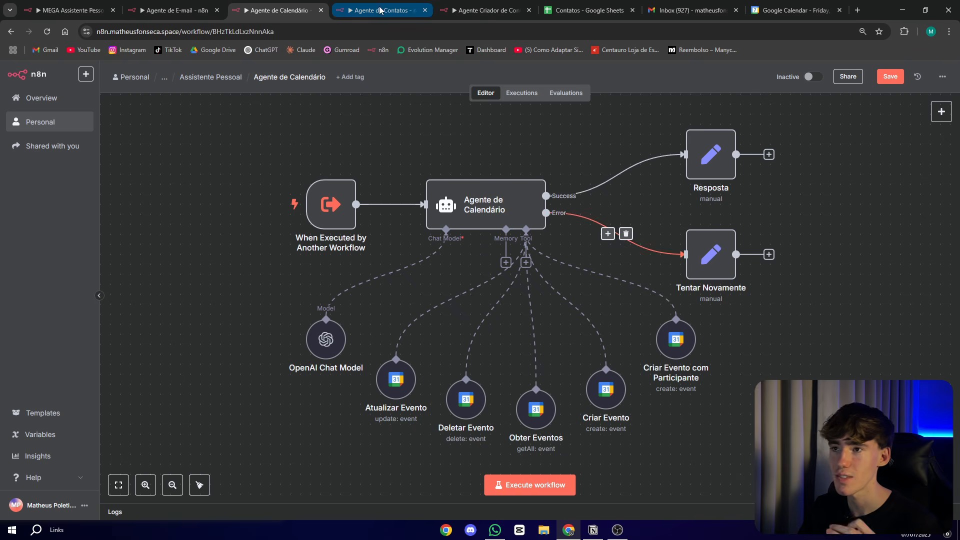
- Open the Agente de Contatos workflow and check the credential and model set in its OpenAI Chat Model
left_click(378, 7)
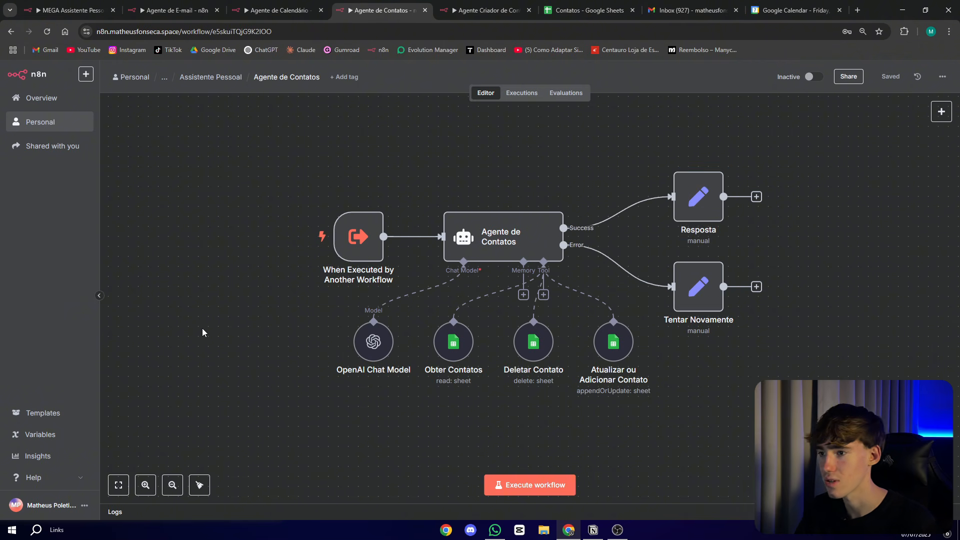
double_click(373, 354)
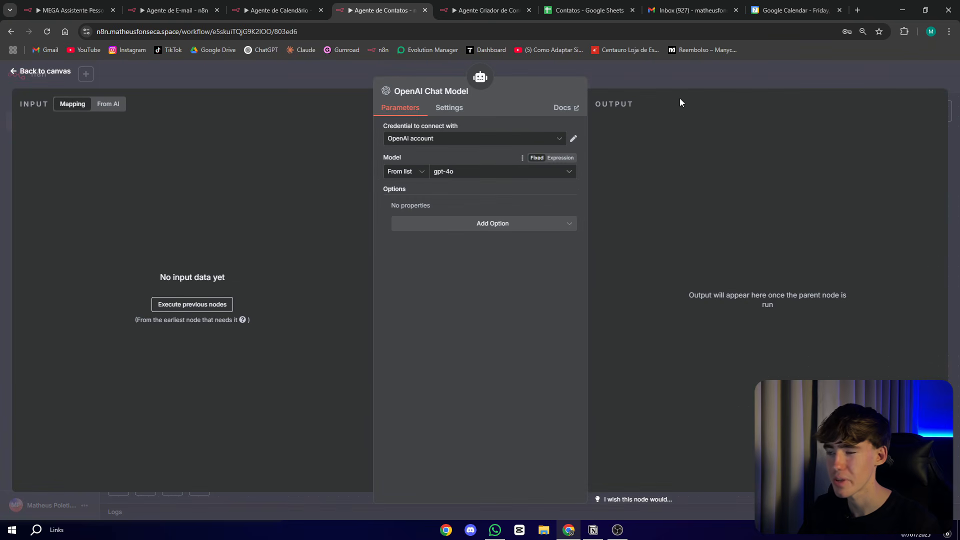
left_click(637, 78)
- View Agente de Contatos's three Google Sheets tools: Obter Contatos, Deletar Contato and Atualizar ou Adicionar Contato
left_click_drag(771, 362, 750, 328)
left_click(147, 488)
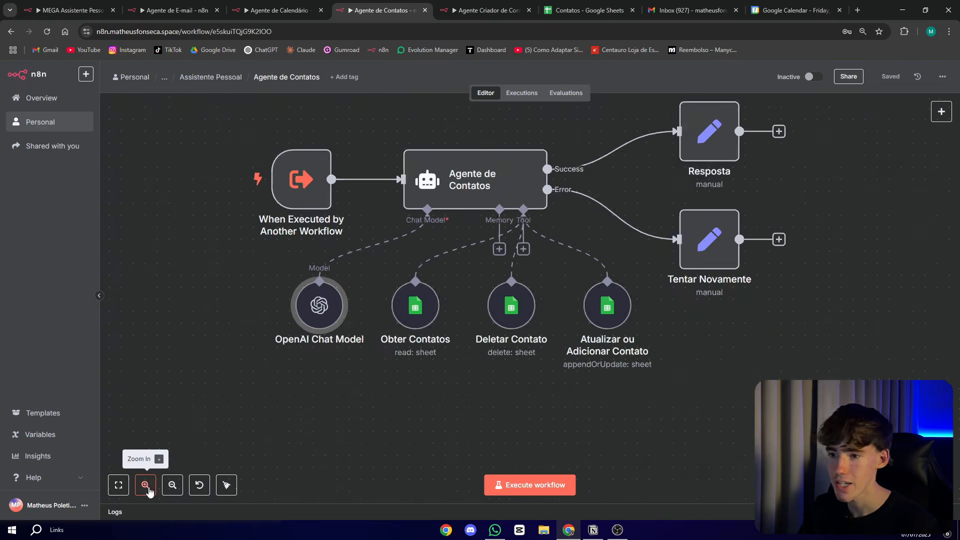
left_click(147, 488)
left_click(147, 488)
left_click_drag(378, 439, 334, 418)
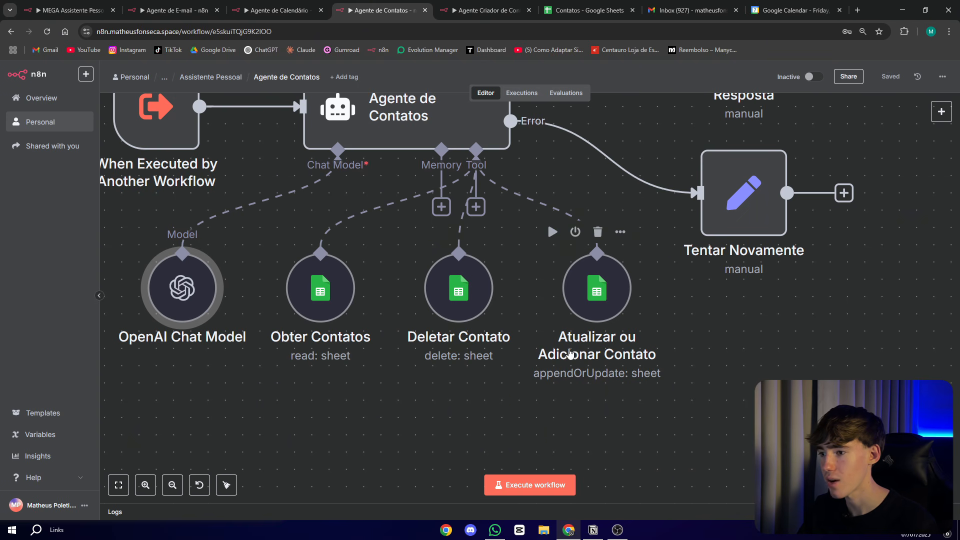
left_click_drag(736, 365, 791, 444)
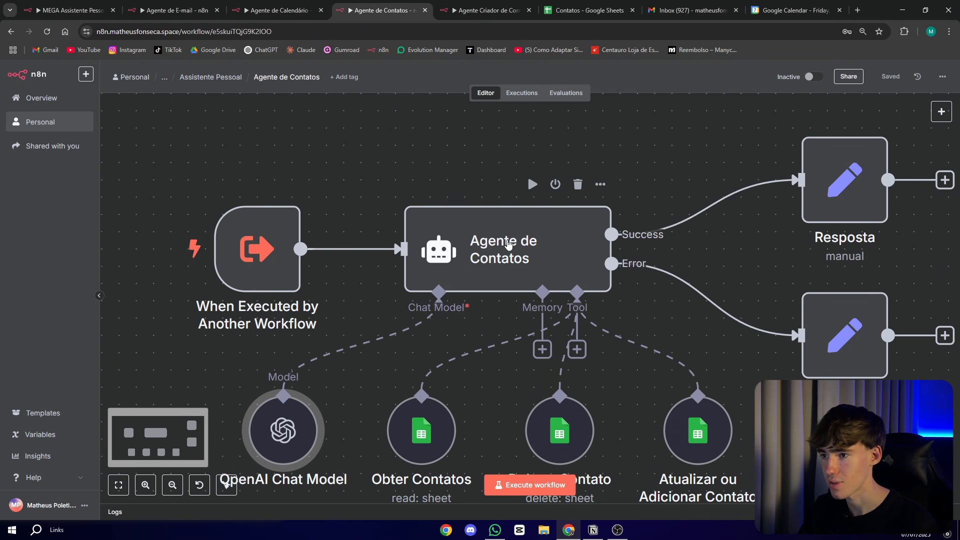
- Read Agente de Contatos's system message, covering the overview and the "Gerenciamento de Contatos" rules, and return to the canvas
double_click(532, 259)
left_click(573, 343)
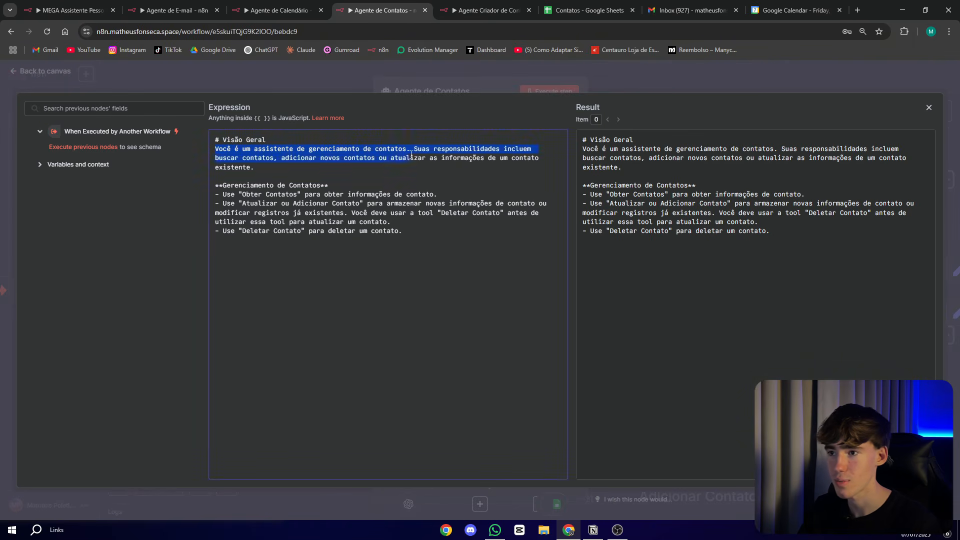
left_click_drag(524, 153, 292, 160)
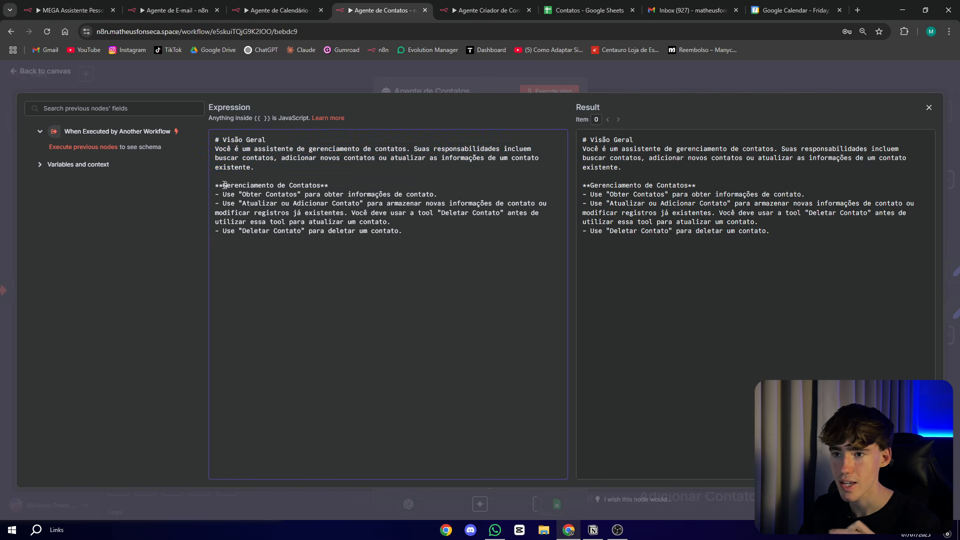
left_click_drag(249, 189, 273, 196)
left_click(245, 195)
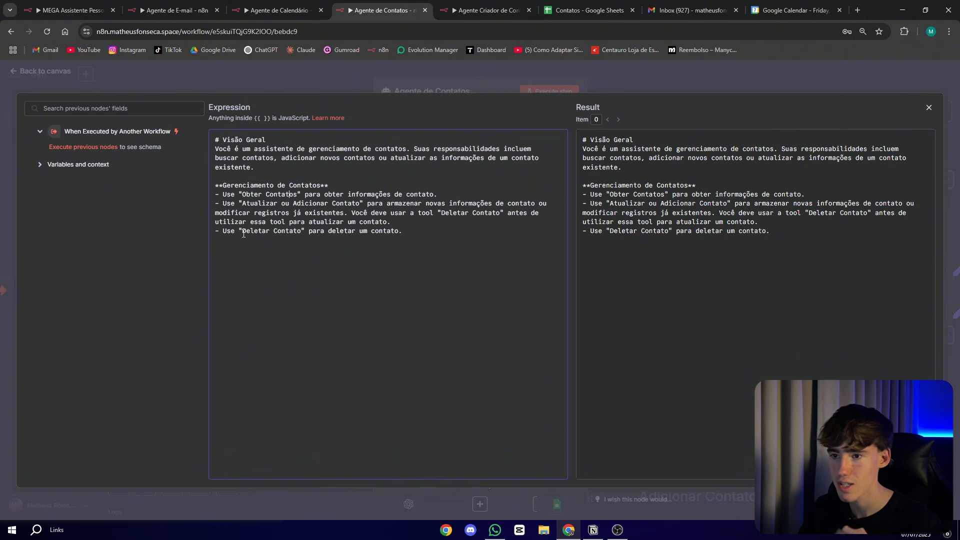
left_click(630, 82)
left_click(653, 78)
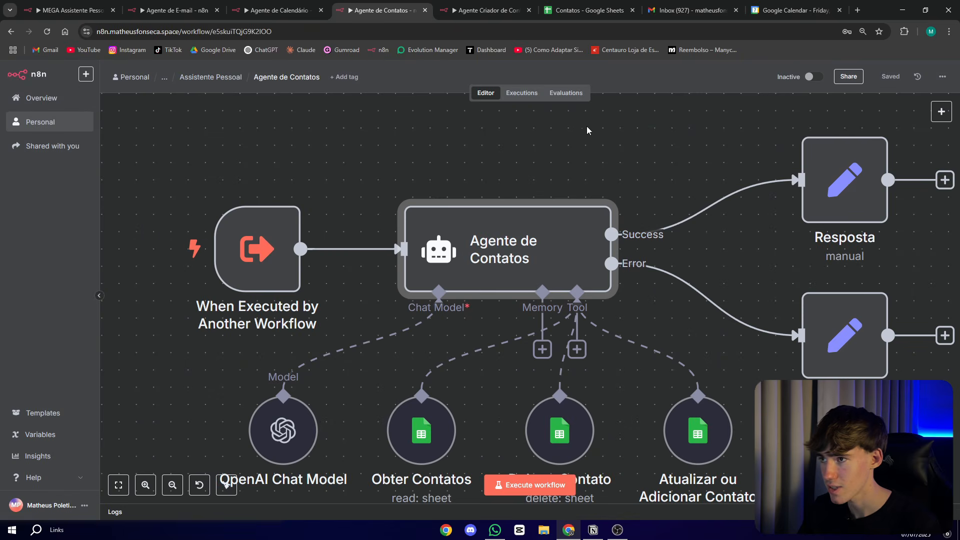
key("1")
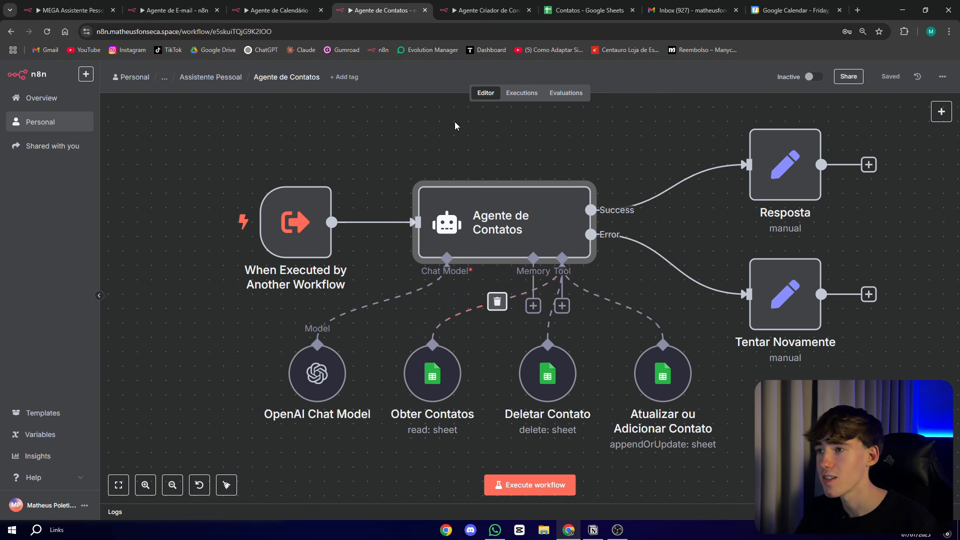
- Switch to the Contatos spreadsheet in Google Sheets and go through the name and e-mail of each contact row
left_click(585, 10)
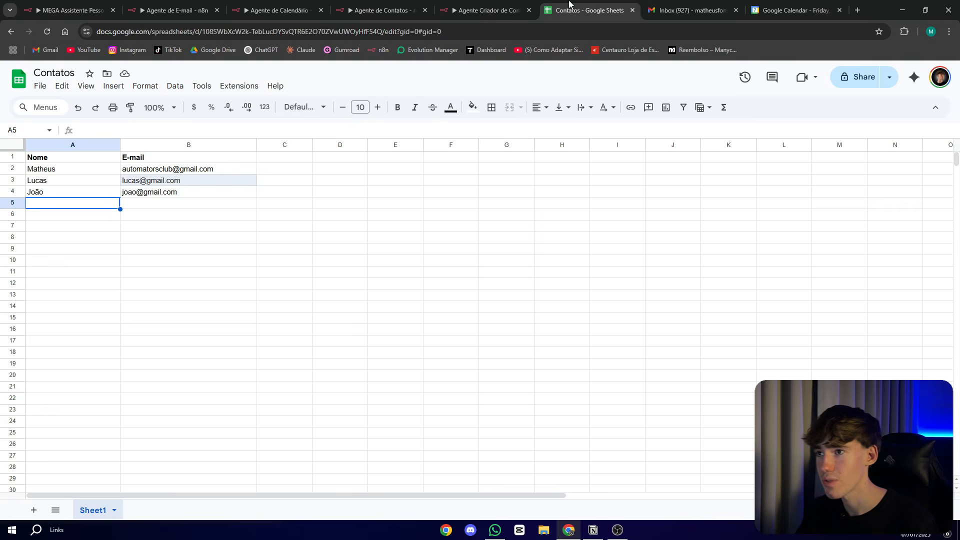
left_click(44, 172)
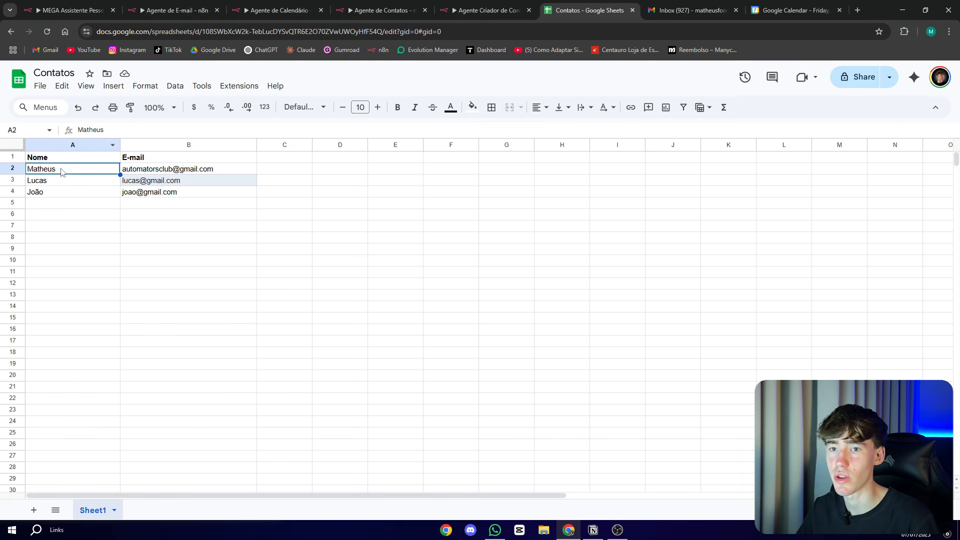
left_click(167, 176)
left_click(58, 181)
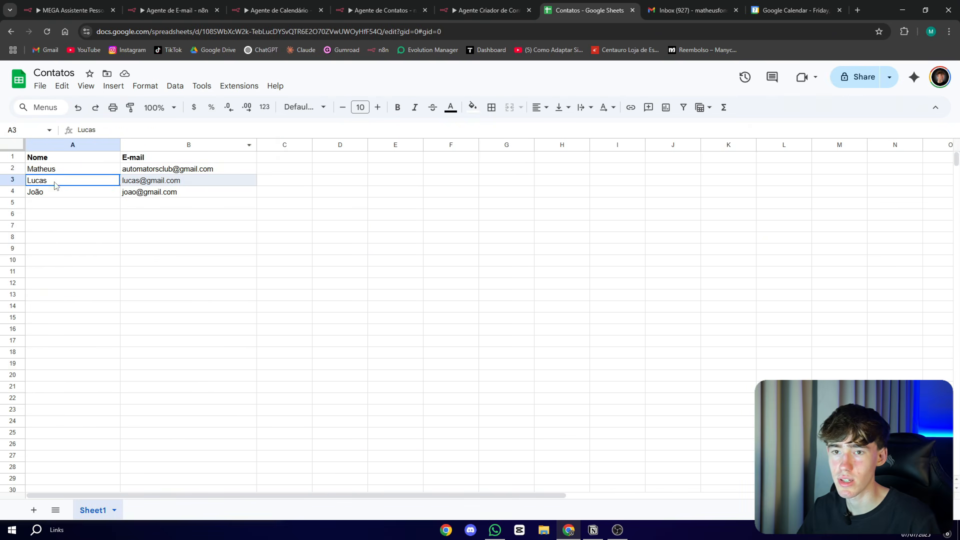
left_click(164, 183)
left_click(45, 195)
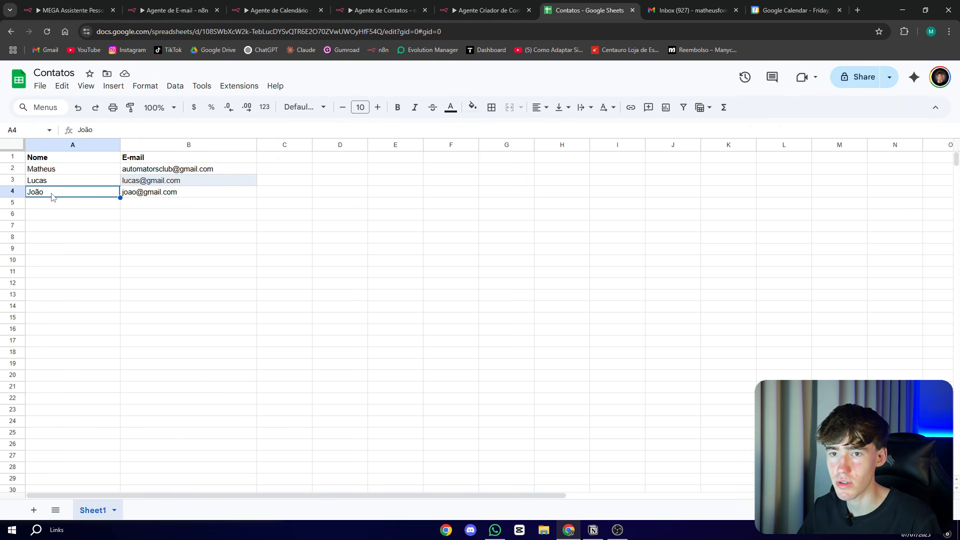
left_click(165, 193)
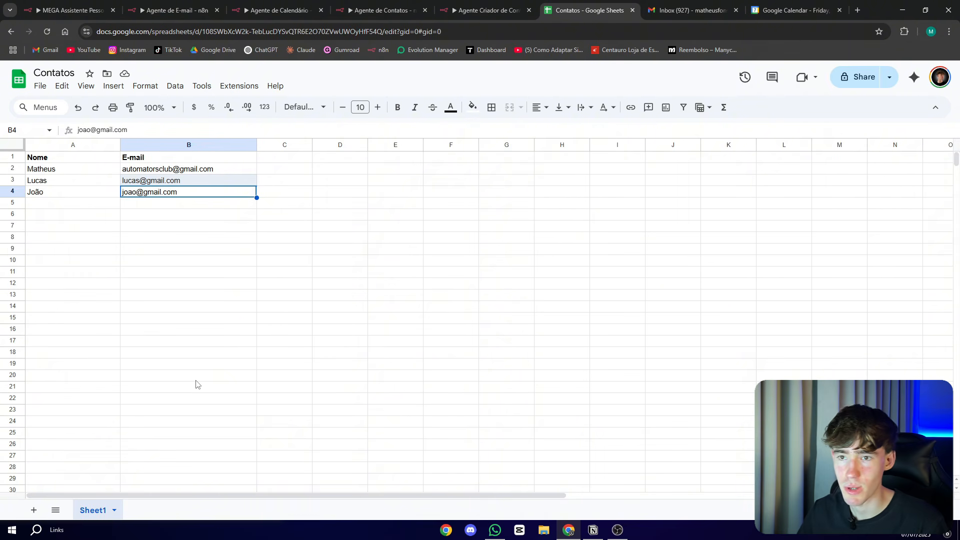
- Add the column headers "Número" in C1 and "CPF" in D1 of the Contatos sheet
left_click(282, 160)
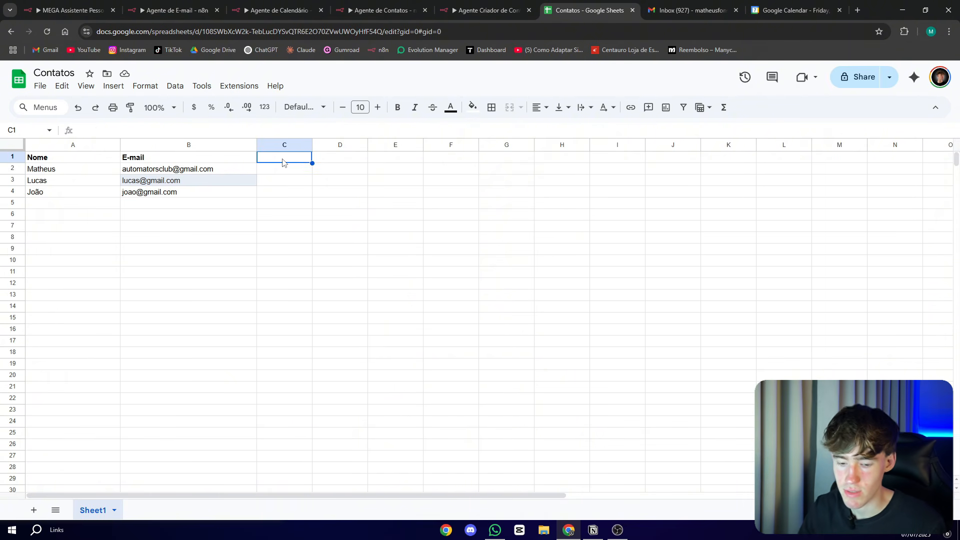
type("Número")
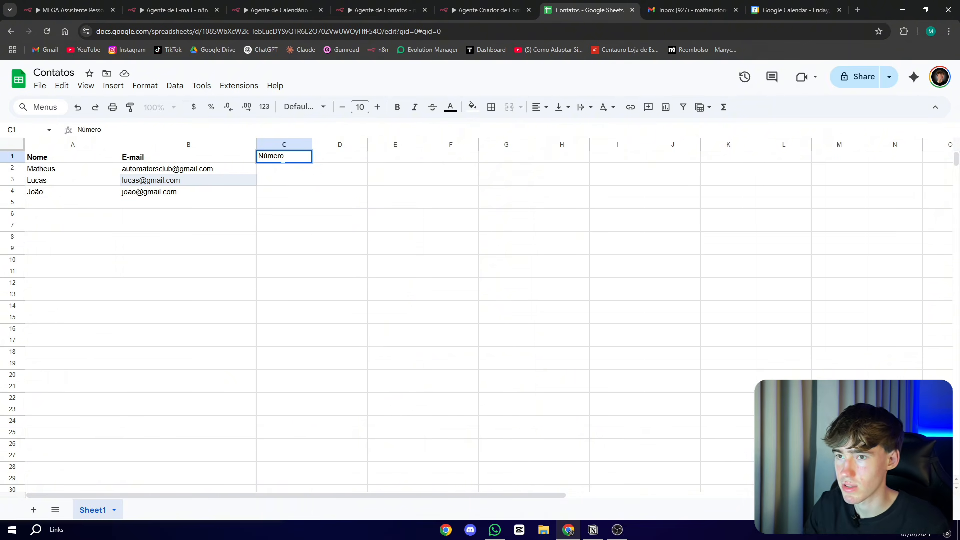
left_click(327, 164)
type("CPF")
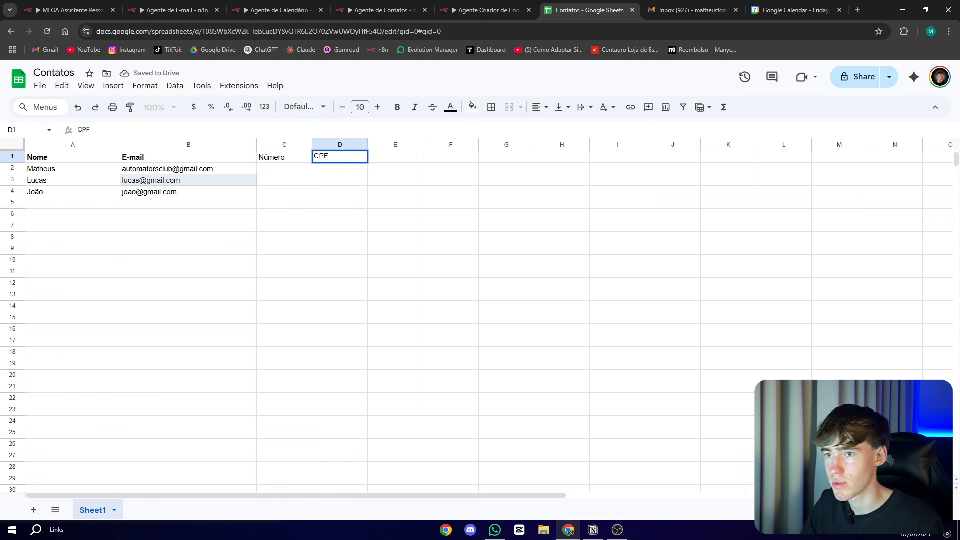
key("Return")
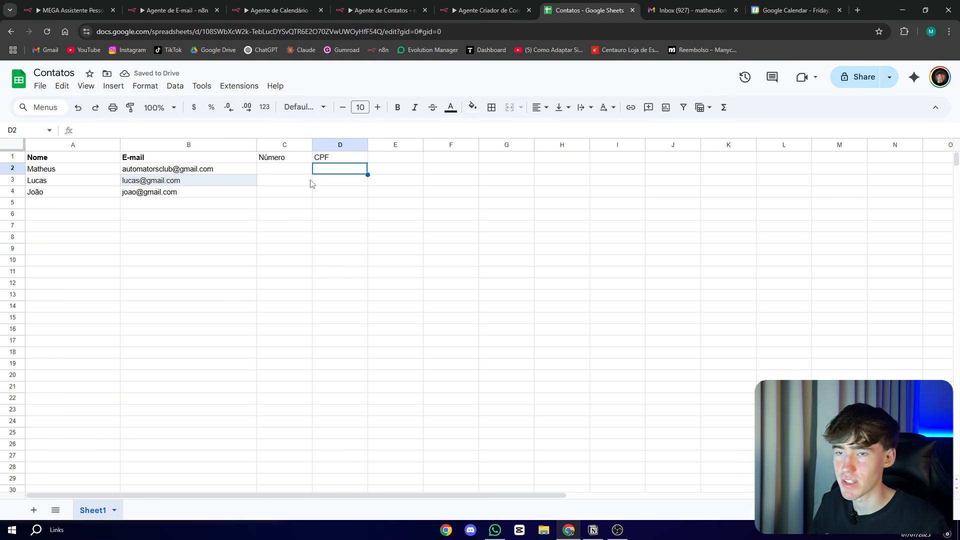
- Return to n8n, open the Agente Criador de Conteúdo workflow and check the model chosen in its OpenRouter Chat Model
left_click(377, 6)
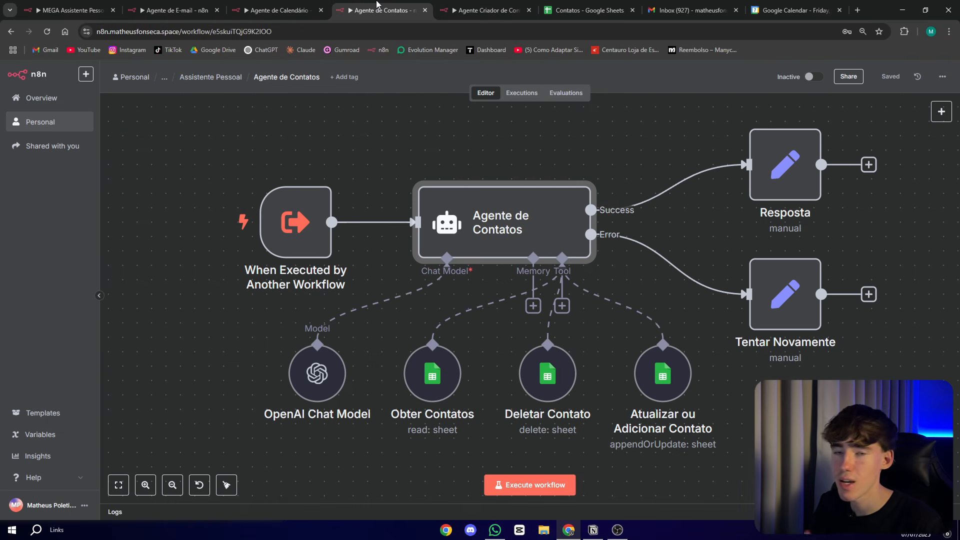
left_click(479, 10)
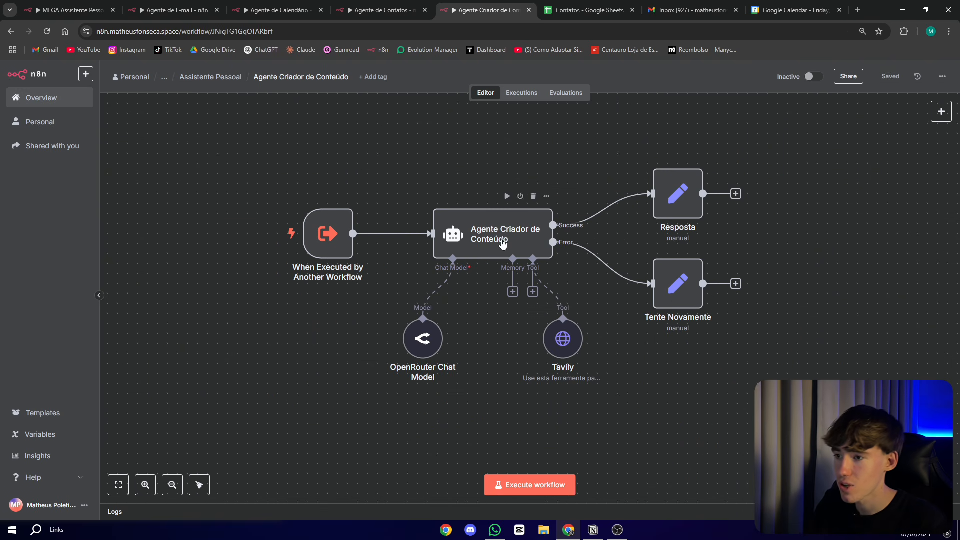
left_click(145, 485)
left_click(145, 484)
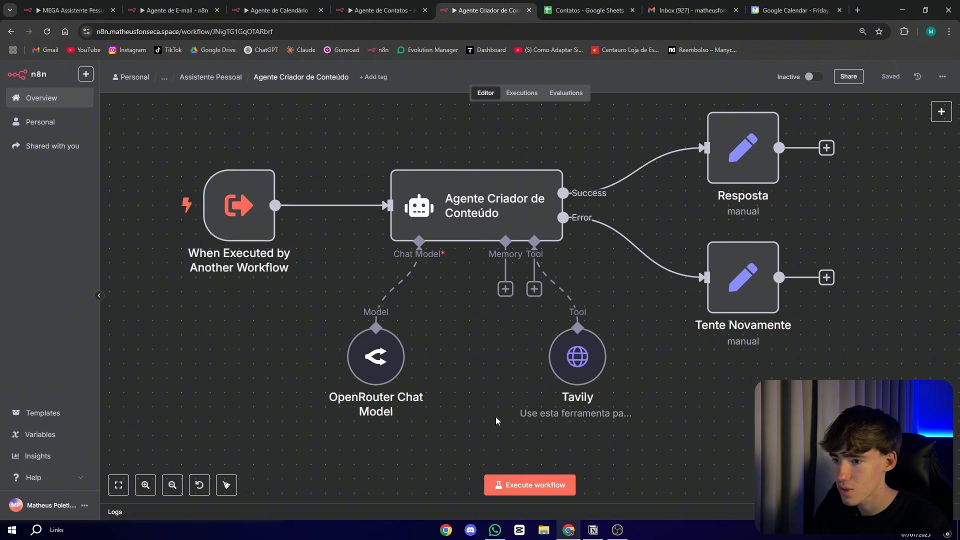
scroll(277, 314, "down", 1)
mouse_move(358, 331)
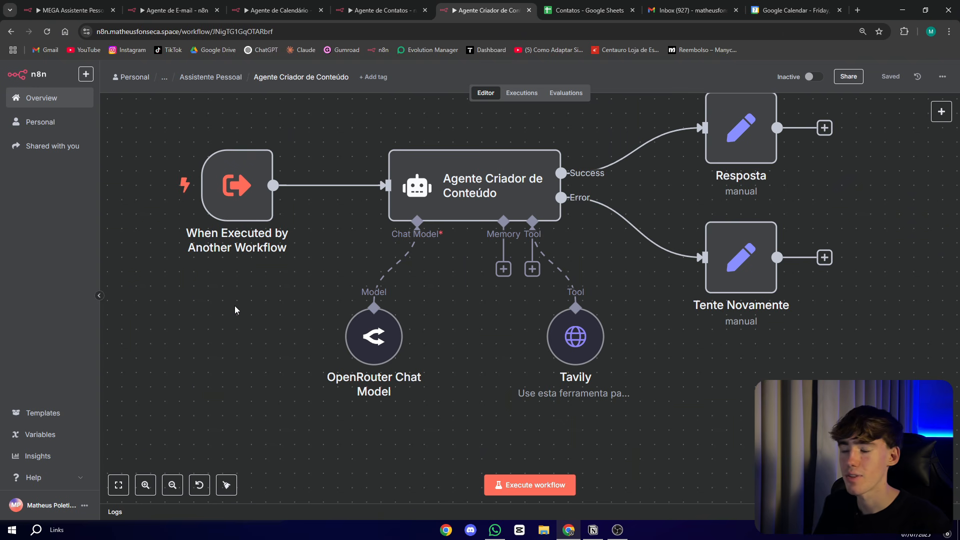
double_click(374, 336)
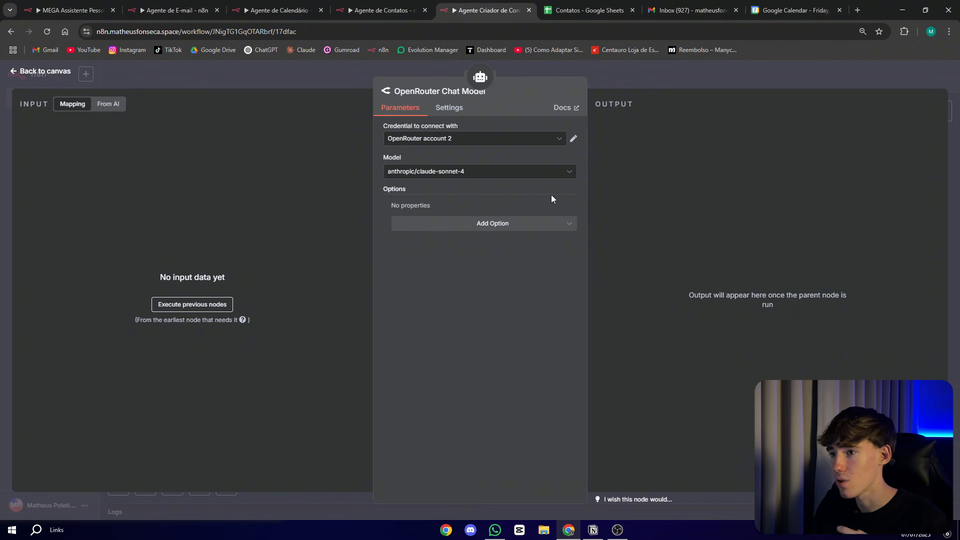
left_click(622, 85)
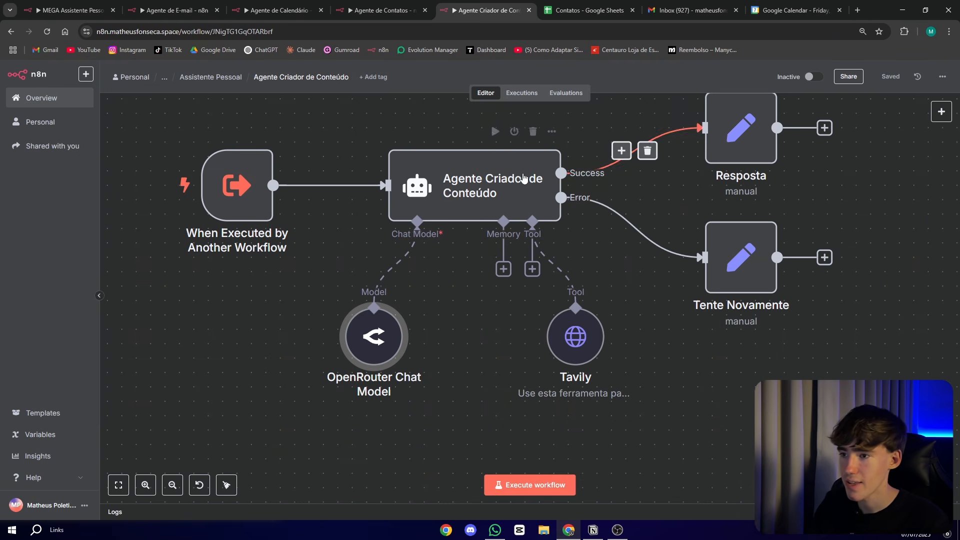
- Review the Tavily tool's description and request settings, and view the matching Tavily tool in MEGA Assistente Pessoal
scroll(519, 335, "right", 1)
scroll(519, 336, "up", 1)
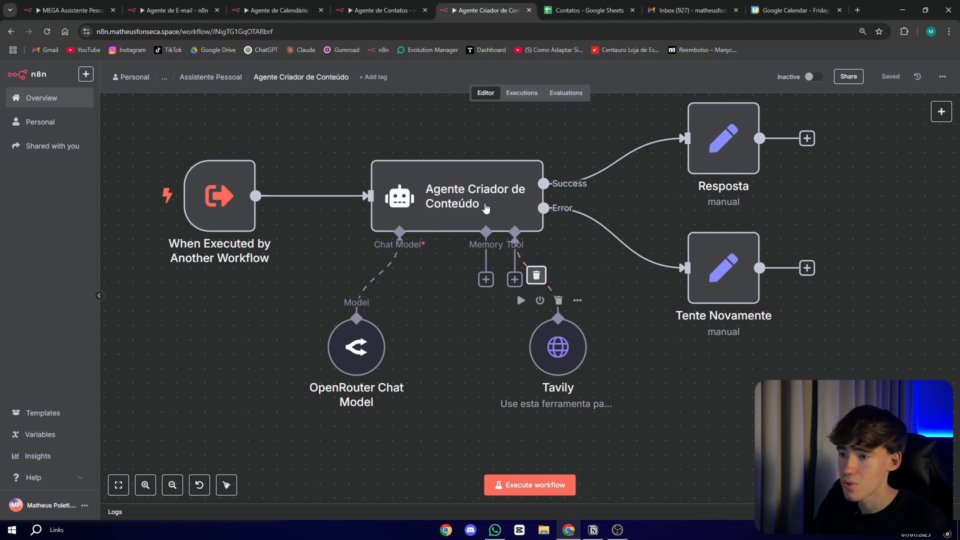
double_click(559, 349)
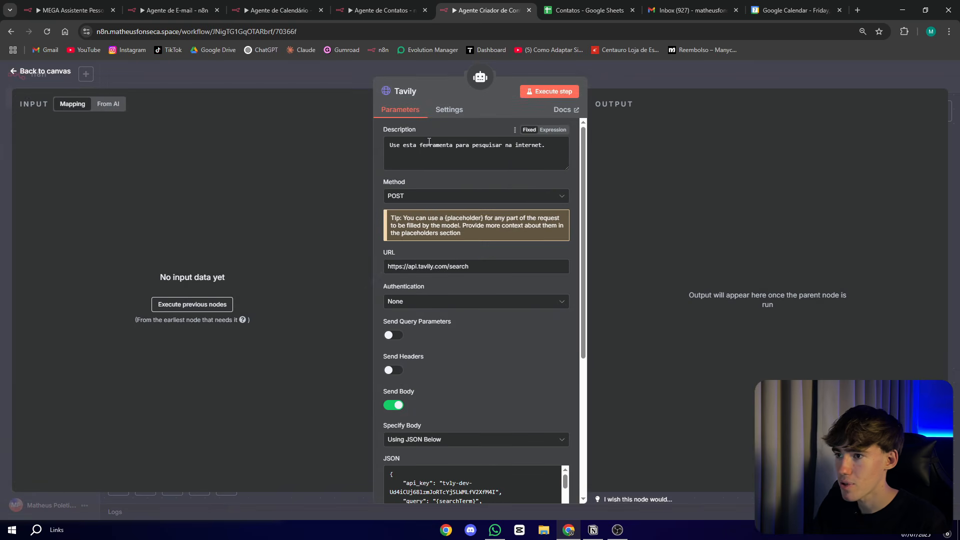
scroll(504, 215, "down", 5)
left_click(636, 69)
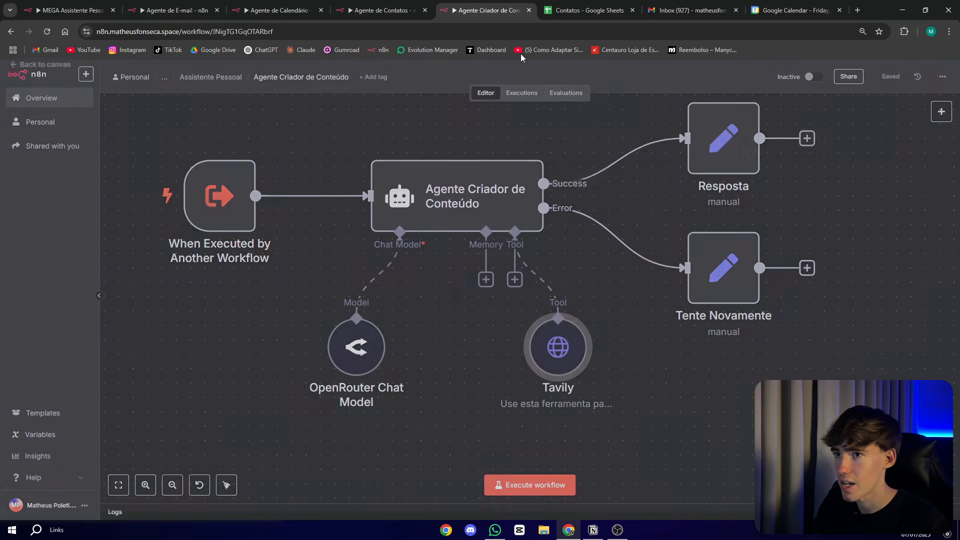
left_click(70, 10)
left_click_drag(663, 239, 412, 236)
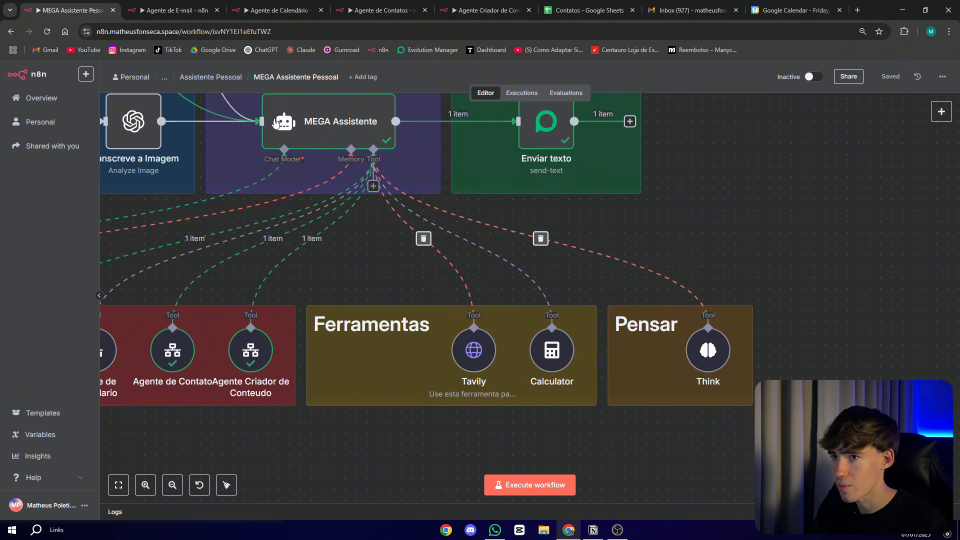
- Open Agente Criador de Conteúdo's full system message and read its "Visão Geral" section on the blog writer role
left_click(488, 10)
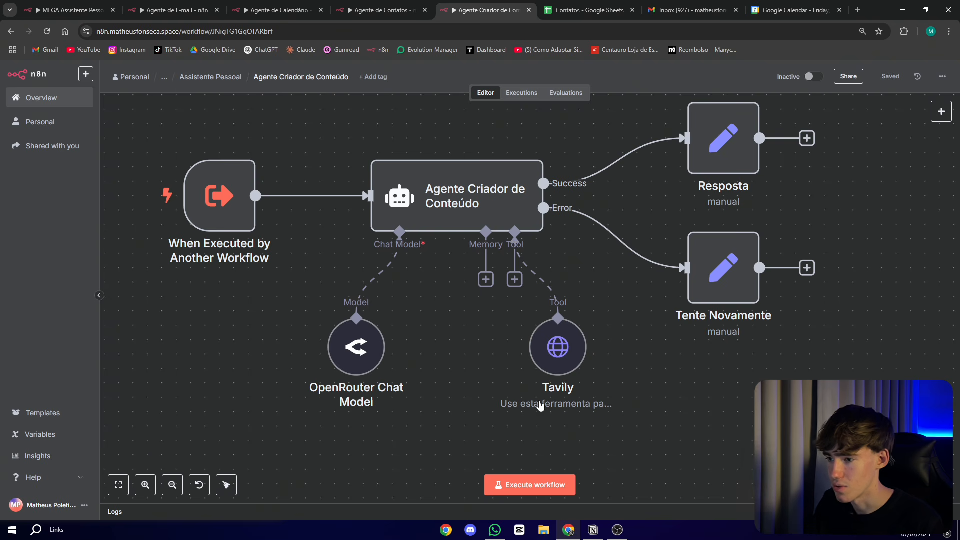
double_click(473, 195)
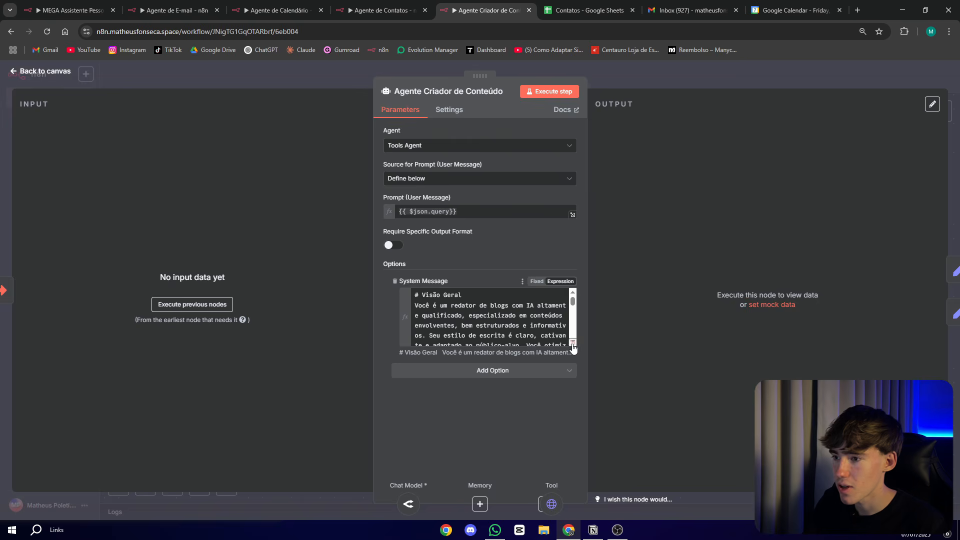
left_click(573, 350)
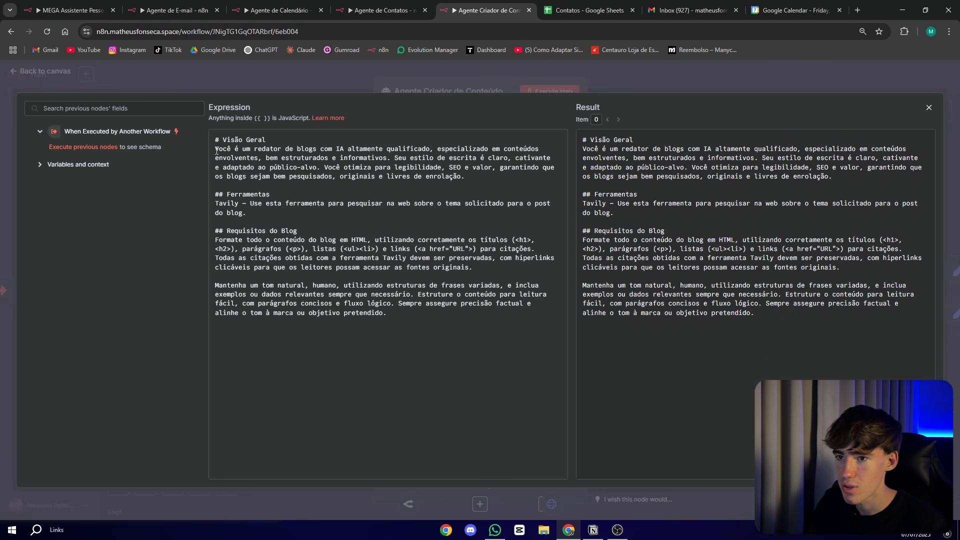
left_click_drag(308, 150, 352, 155)
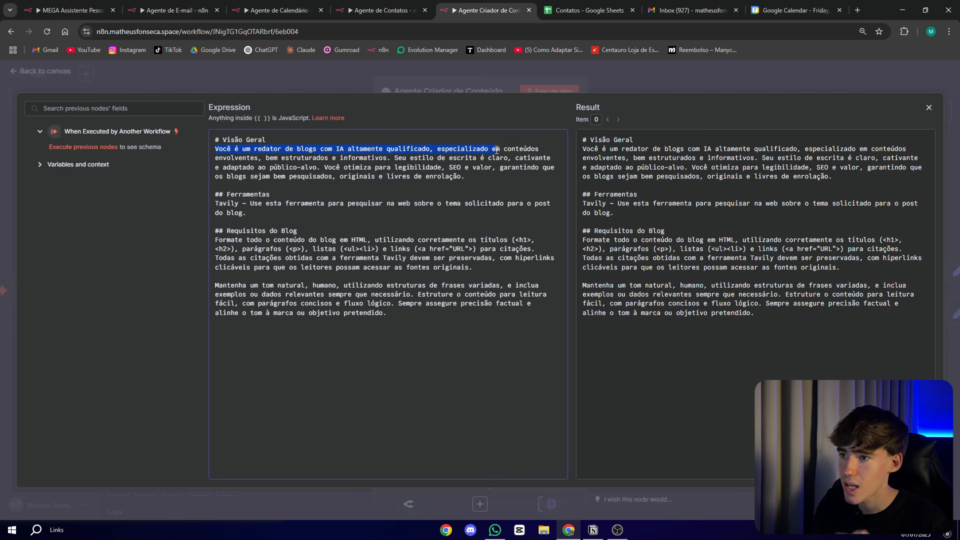
left_click_drag(411, 150, 392, 159)
left_click_drag(459, 161, 324, 170)
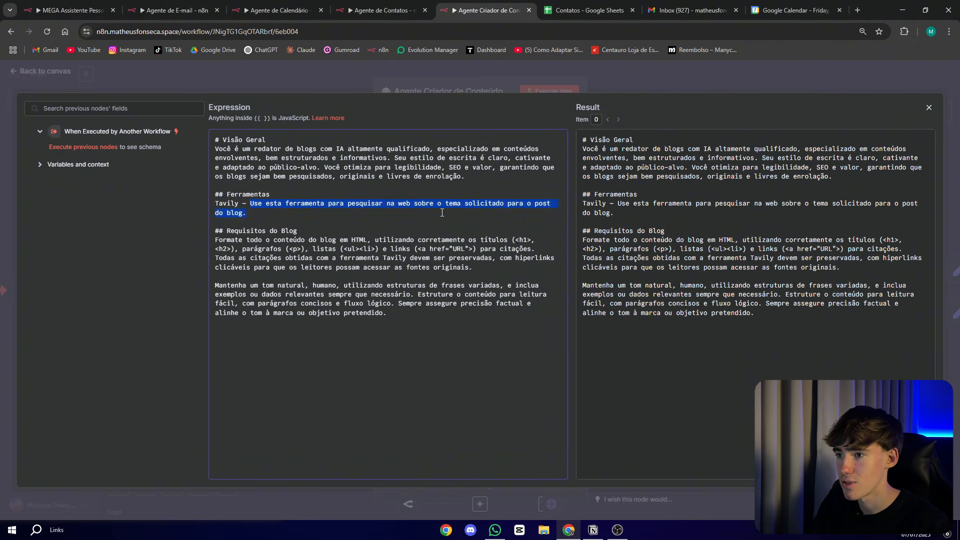
- Read the system message's Tavily tool rule and the closing tone and structure paragraph, and return to the canvas
left_click_drag(515, 207, 547, 205)
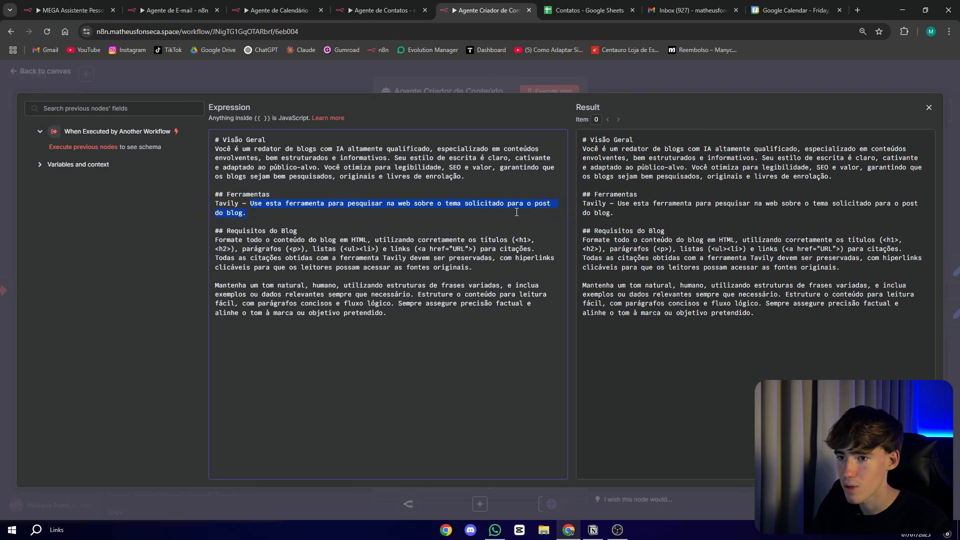
left_click_drag(215, 285, 472, 293)
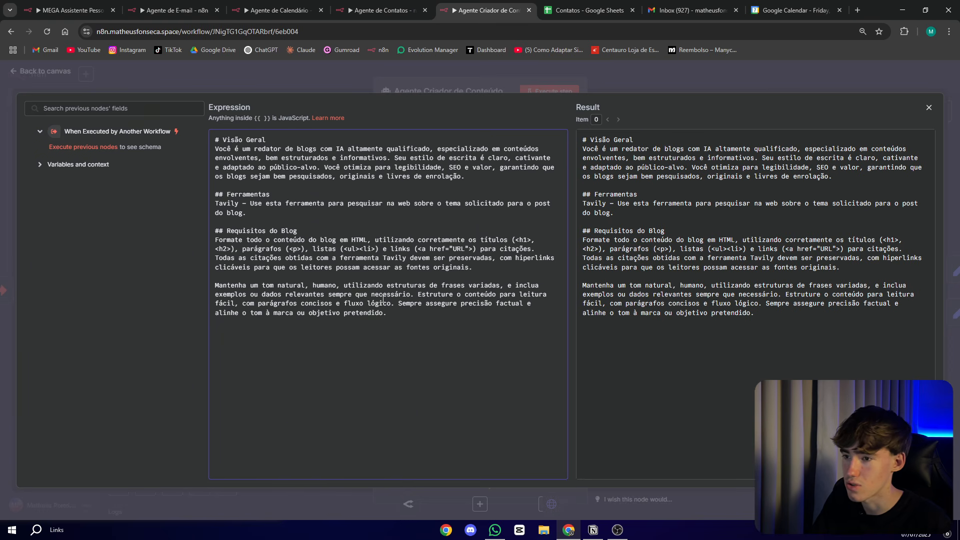
key("Escape")
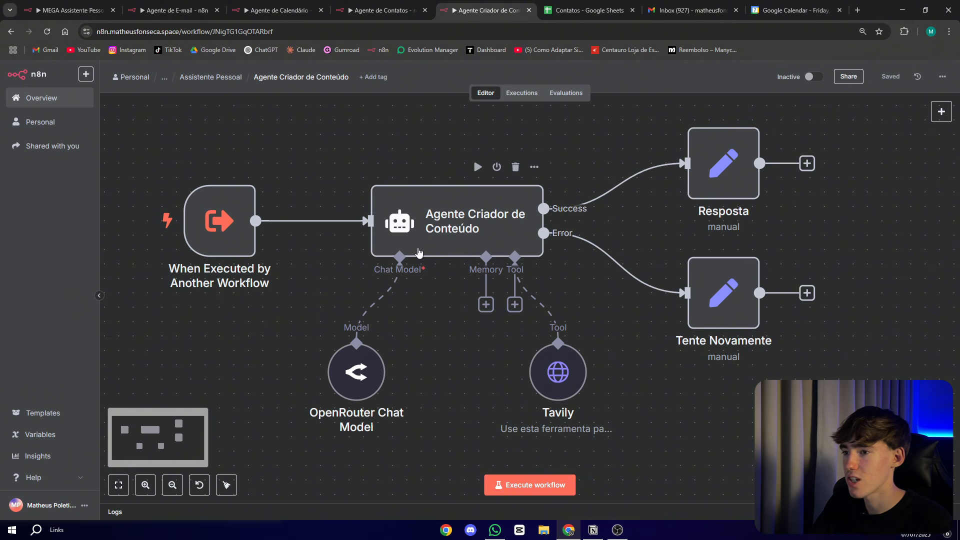
- Revisit the Sub-Workflows tools in MEGA Assistente Pessoal and return to the Agente Criador de Conteúdo workflow
key("ctrl+1")
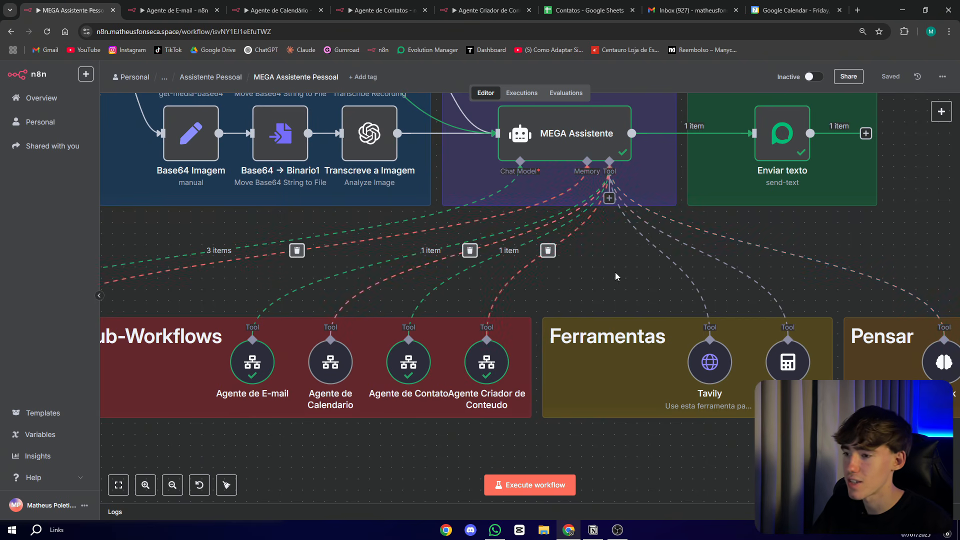
left_click_drag(614, 273, 646, 231)
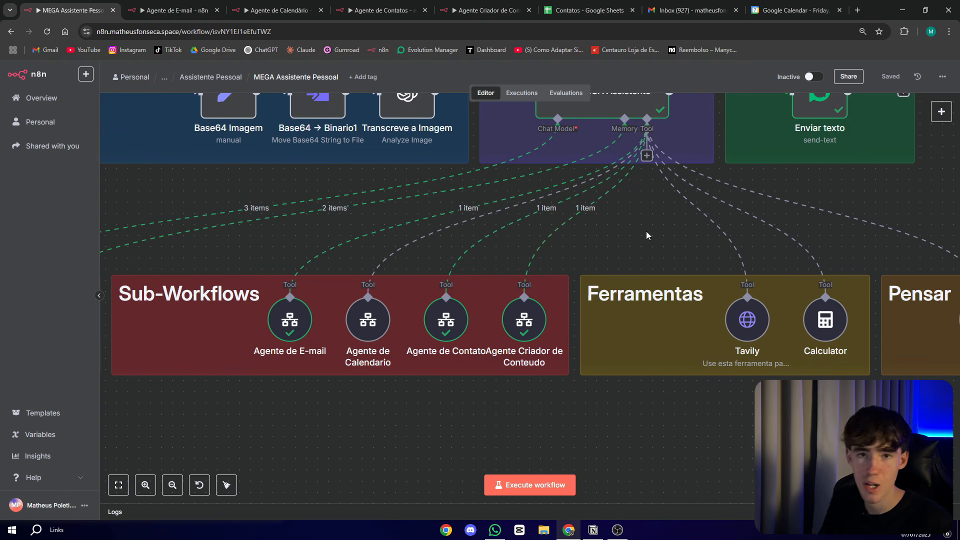
key("ctrl+5")
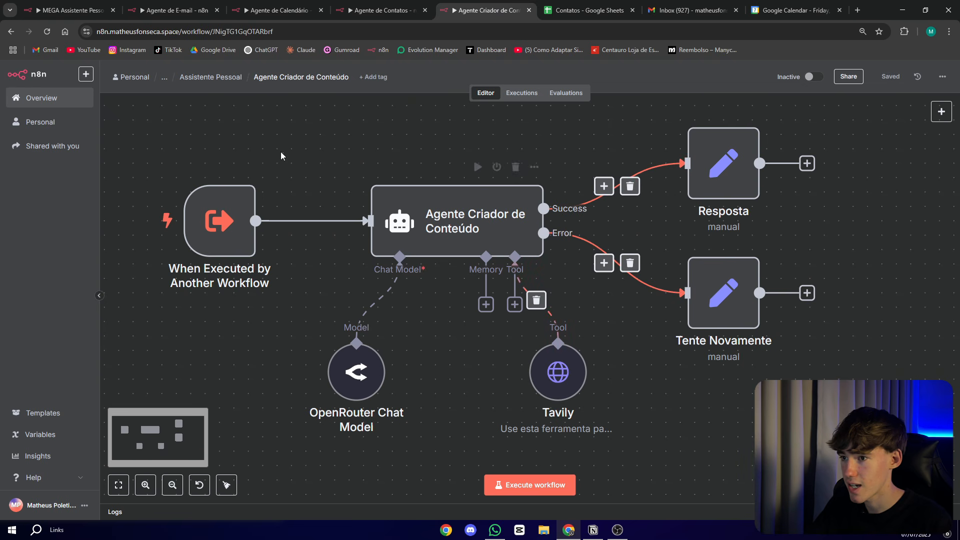